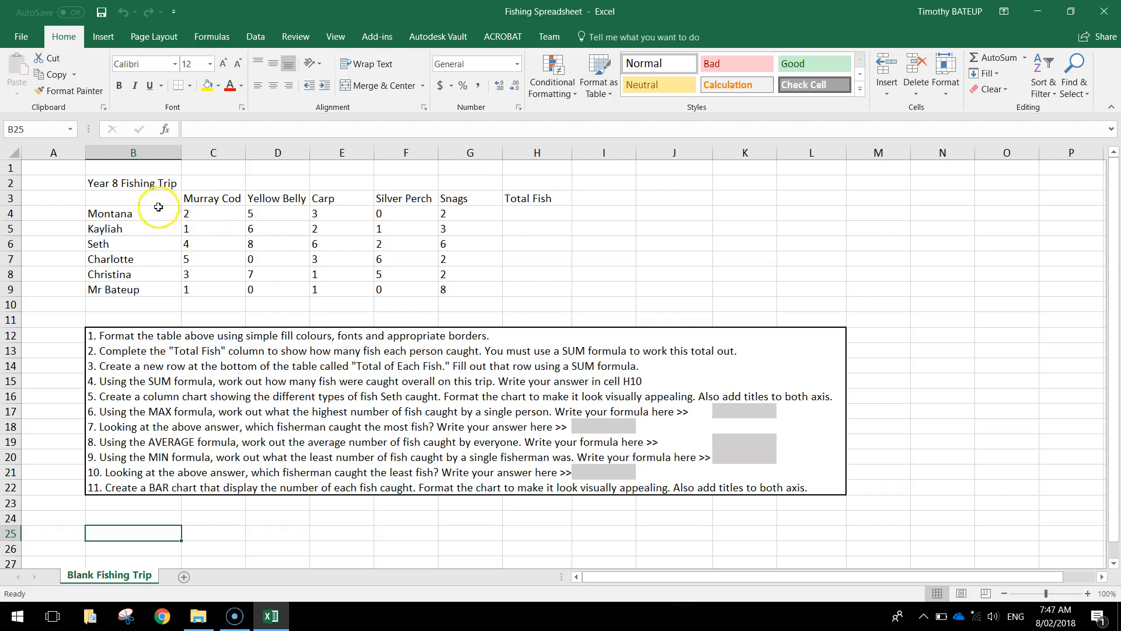
Look over the Year 8 Fishing Trip table and the list of eleven tasks below it.
{"action": "left_click_drag", "start_coordinate": [140, 183], "coordinate": [533, 292]}
{"action": "left_click_drag", "start_coordinate": [462, 197], "coordinate": [482, 285]}
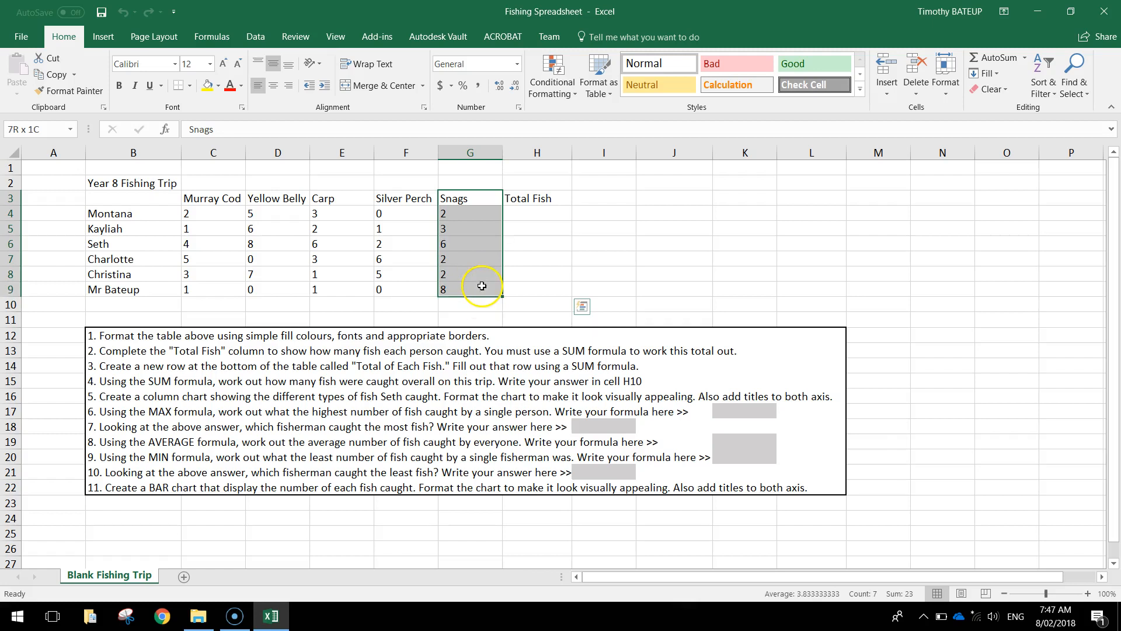
{"action": "left_click", "coordinate": [587, 274]}
{"action": "left_click_drag", "start_coordinate": [102, 336], "coordinate": [792, 494]}
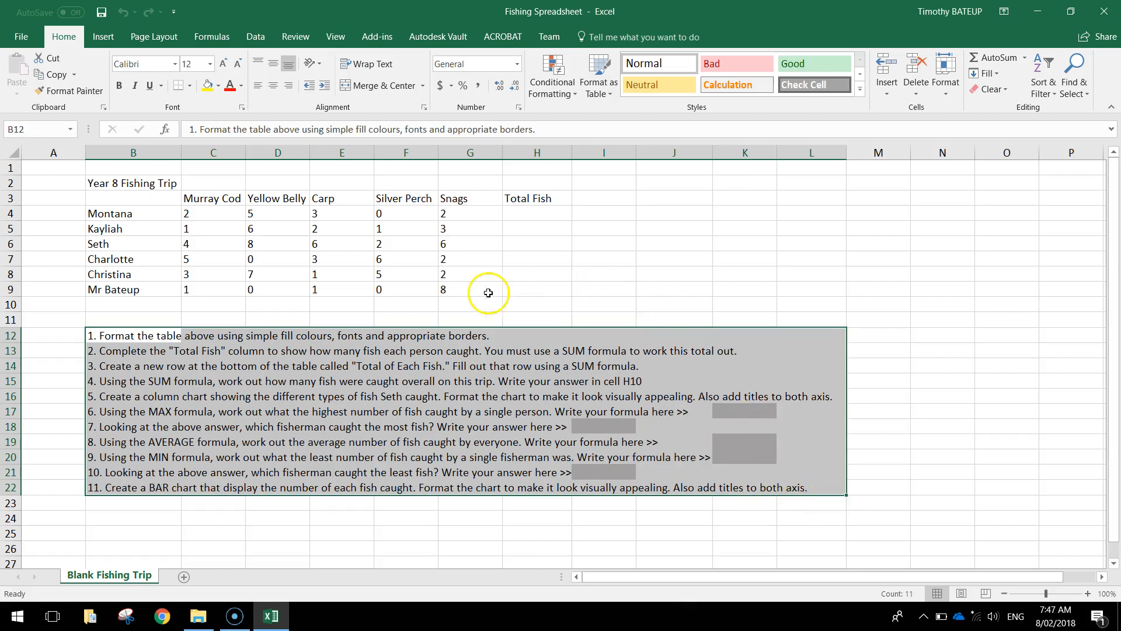
{"action": "left_click", "coordinate": [320, 289]}
{"action": "scroll", "coordinate": [122, 274], "scroll_direction": "up", "scroll_amount": 1}
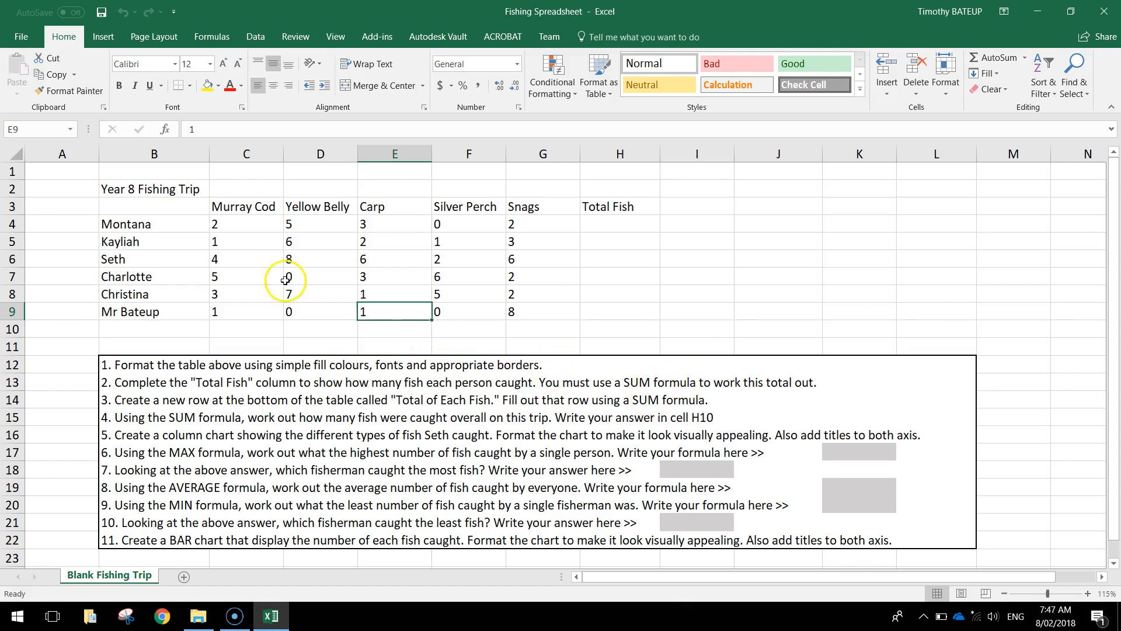
{"action": "left_click_drag", "start_coordinate": [181, 185], "coordinate": [640, 309]}
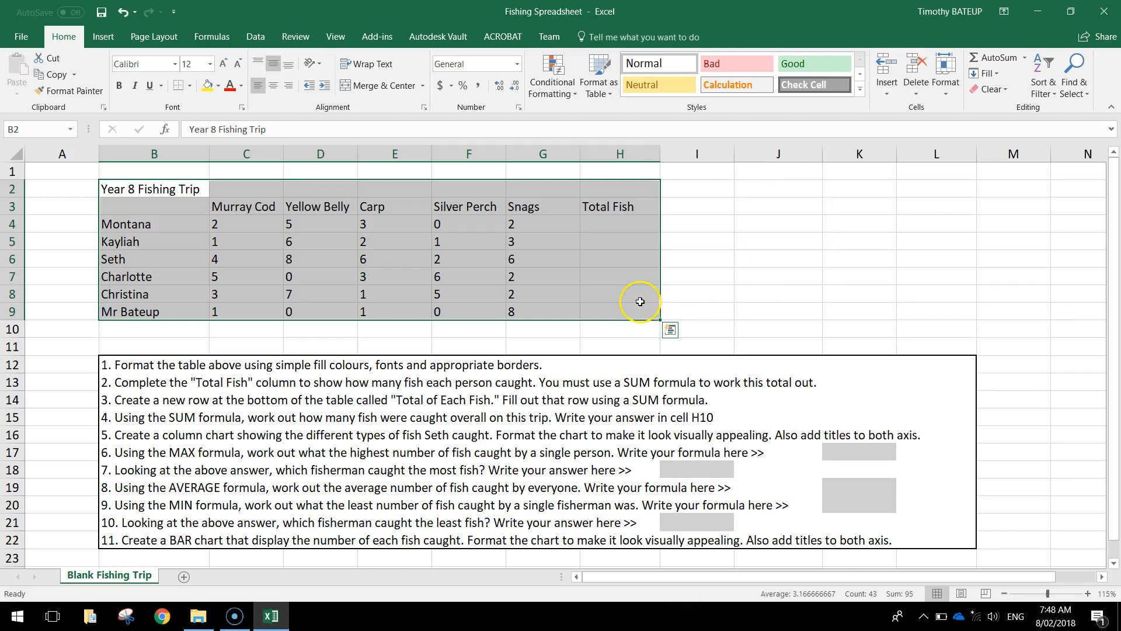
{"action": "left_click", "coordinate": [454, 292]}
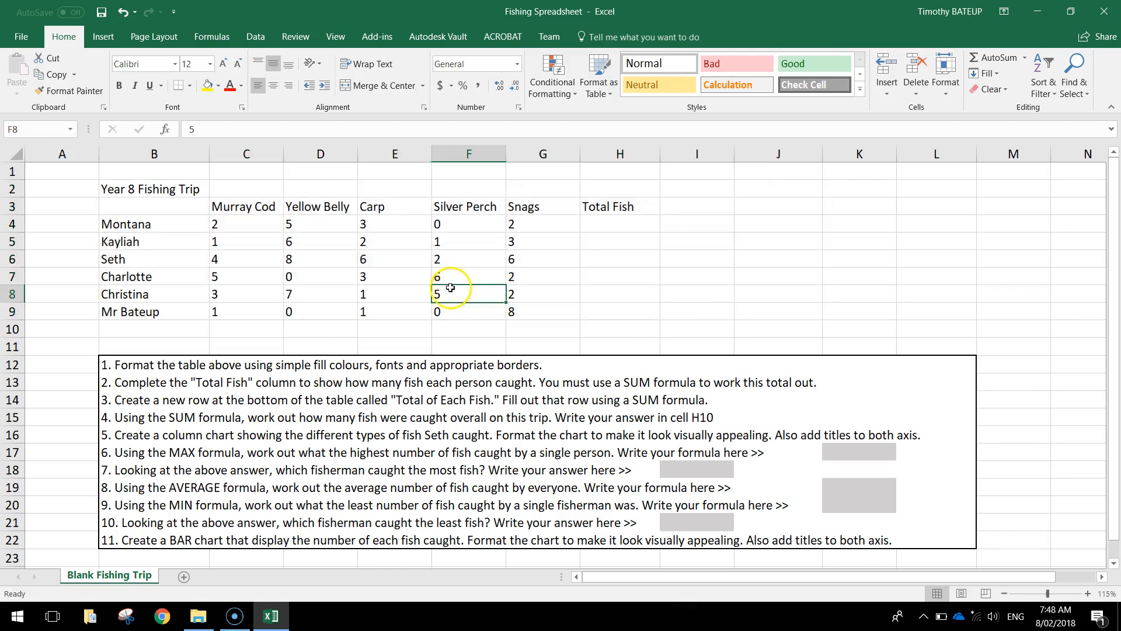
Format the table title in B2 as bold text with font size 20.
{"action": "left_click", "coordinate": [136, 188]}
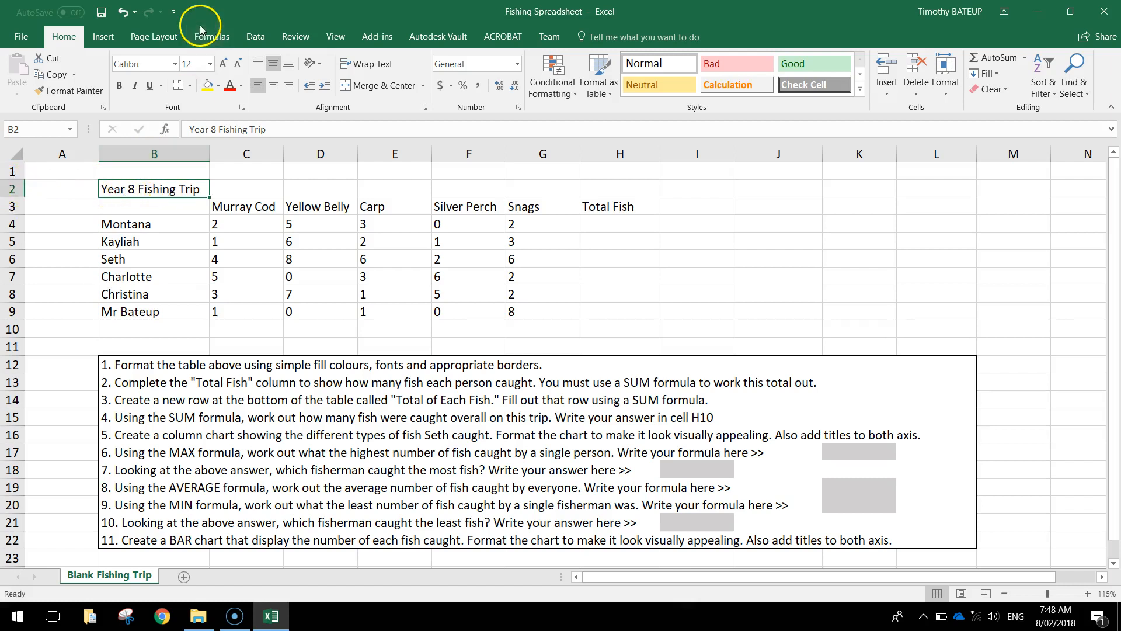
{"action": "left_click", "coordinate": [210, 64]}
{"action": "left_click", "coordinate": [188, 192]}
{"action": "left_click", "coordinate": [118, 86]}
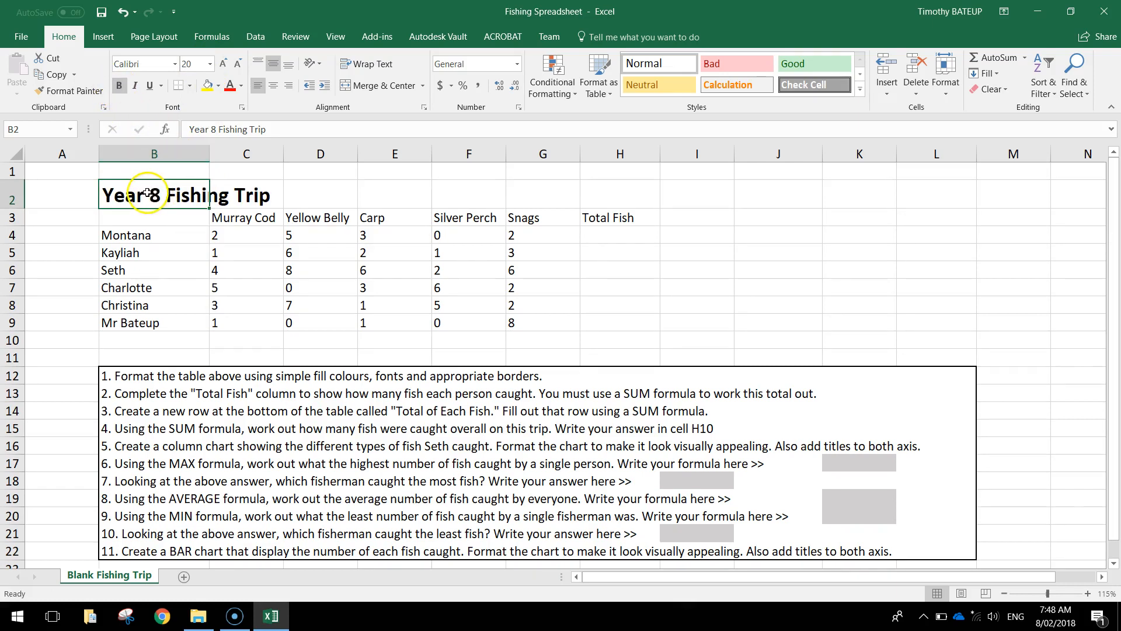
Merge and center the title across B2:H2, the full width of the table.
{"action": "left_click_drag", "start_coordinate": [146, 195], "coordinate": [606, 195]}
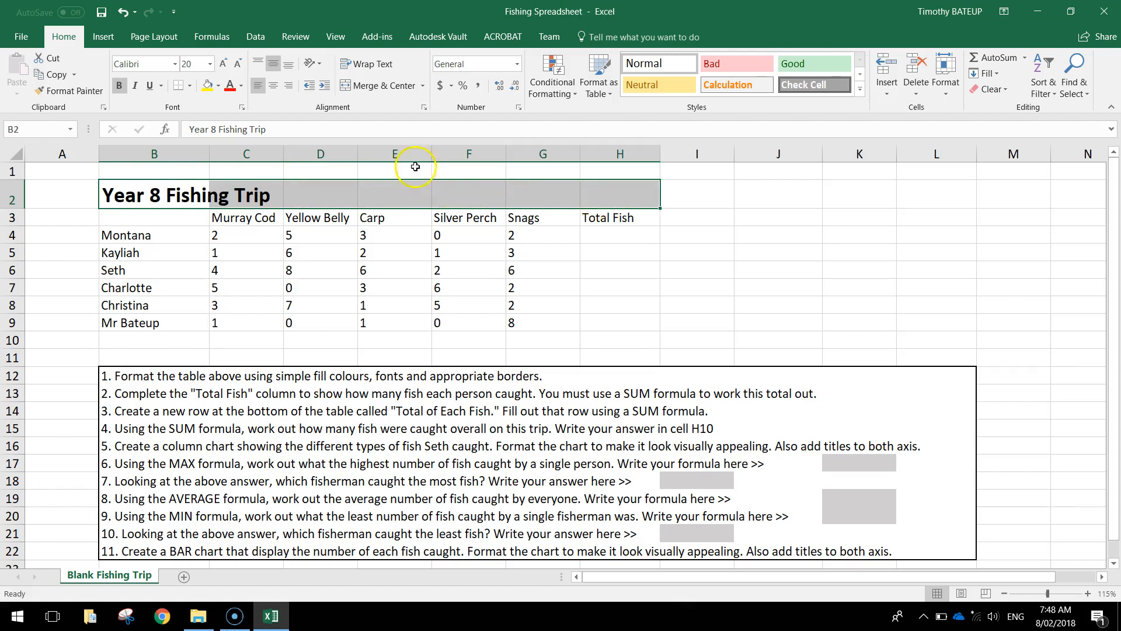
{"action": "left_click", "coordinate": [386, 89]}
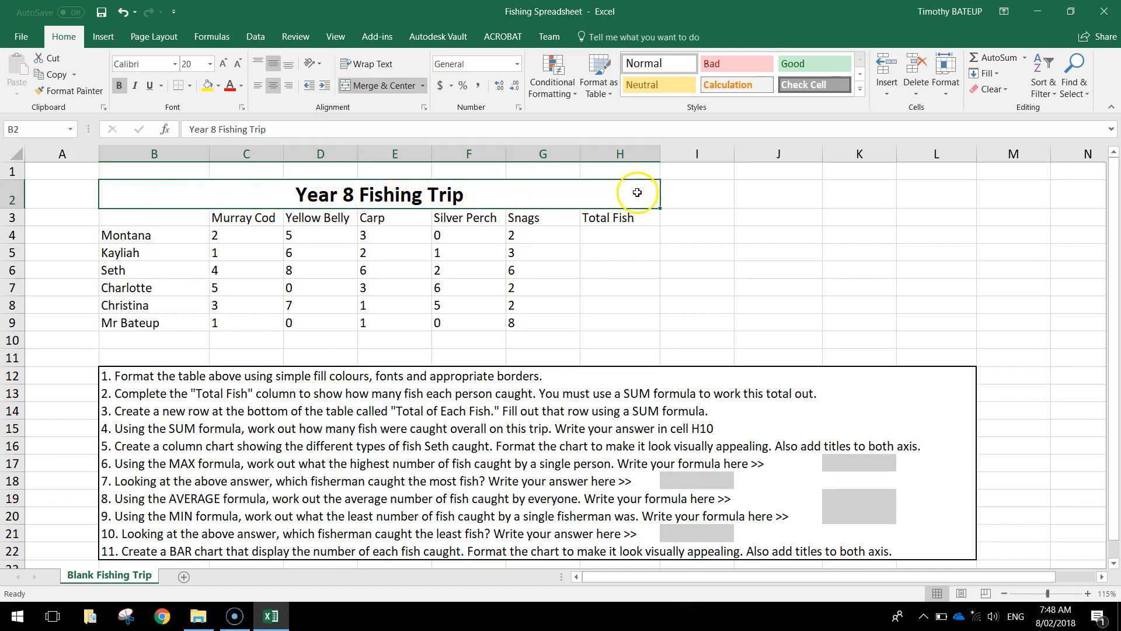
{"action": "left_click", "coordinate": [782, 301]}
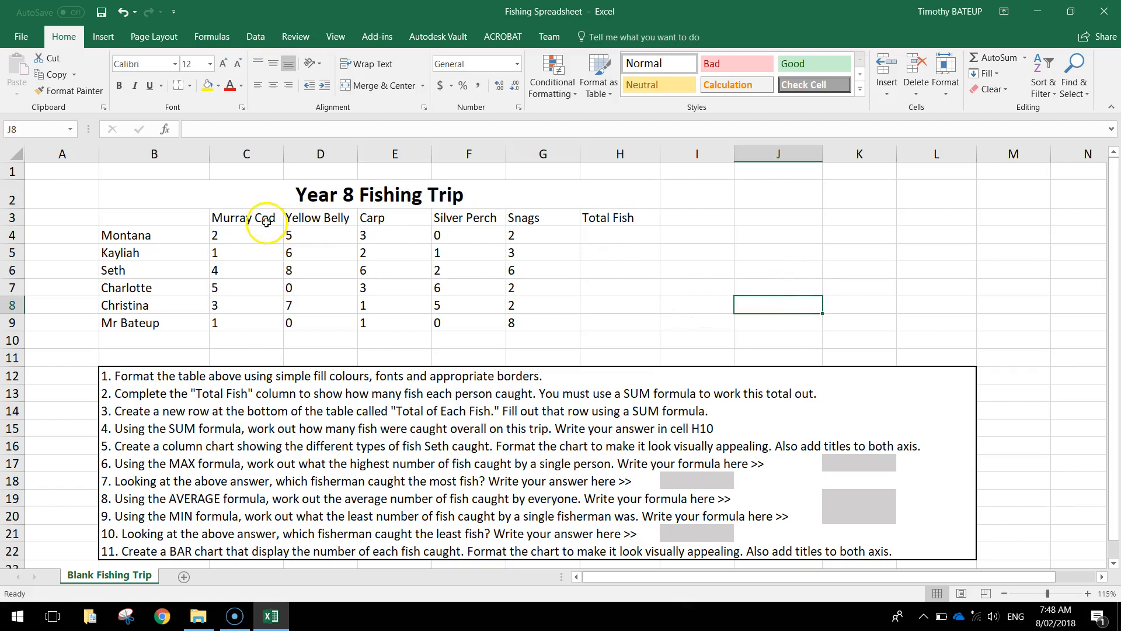
Bold the column headings in C3:H3 and the participant names in B4:B9.
{"action": "left_click_drag", "start_coordinate": [237, 220], "coordinate": [628, 224]}
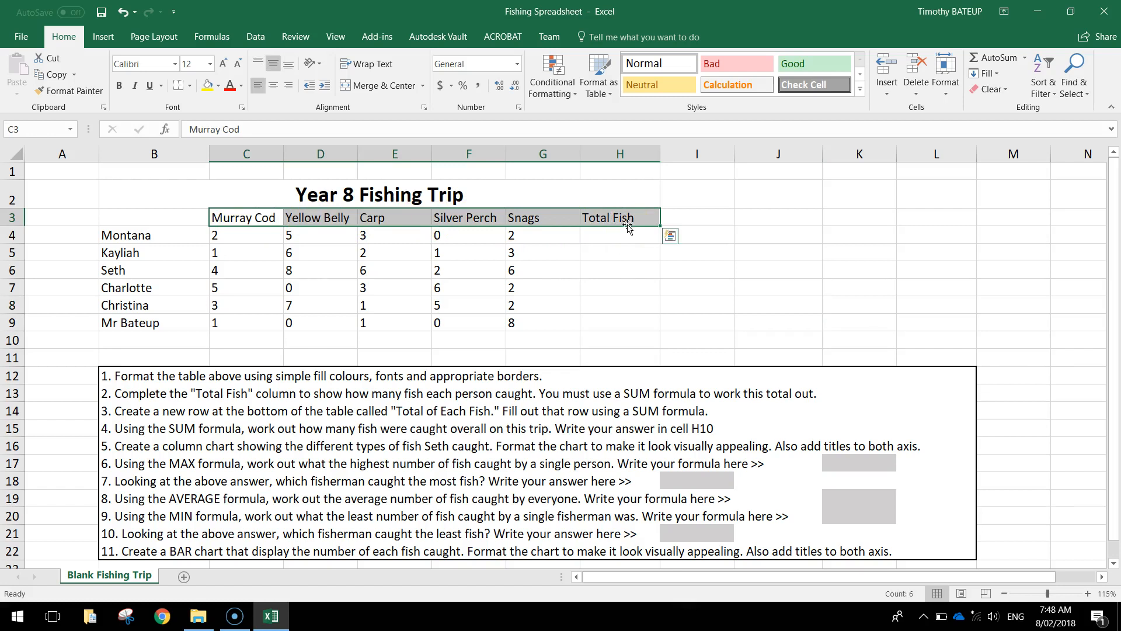
{"action": "left_click", "coordinate": [118, 88]}
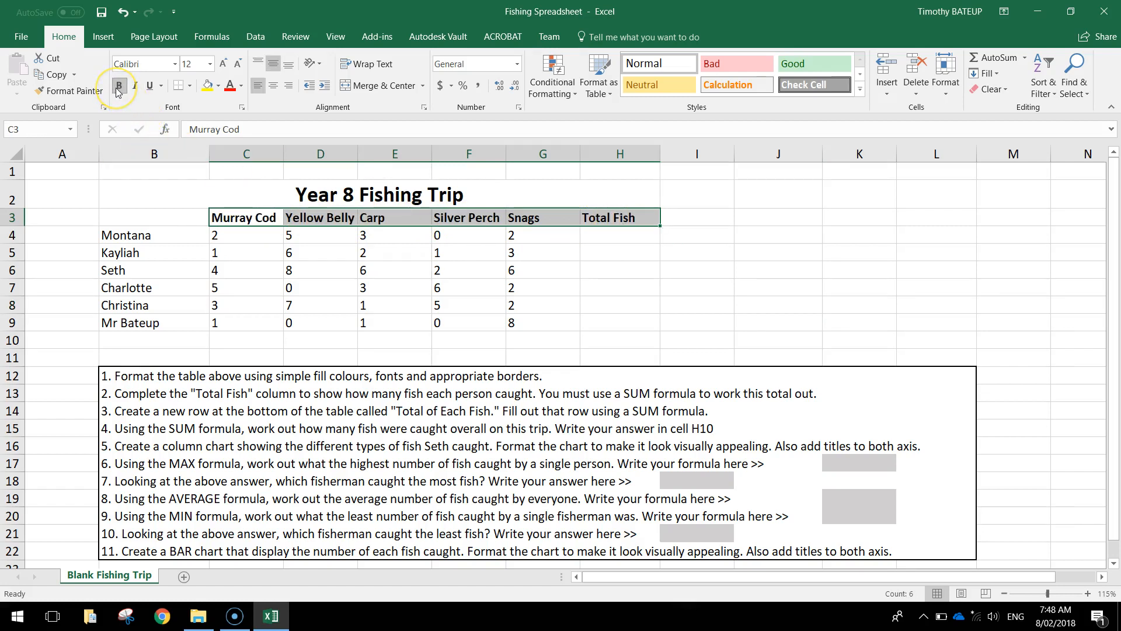
{"action": "left_click_drag", "start_coordinate": [157, 234], "coordinate": [155, 321]}
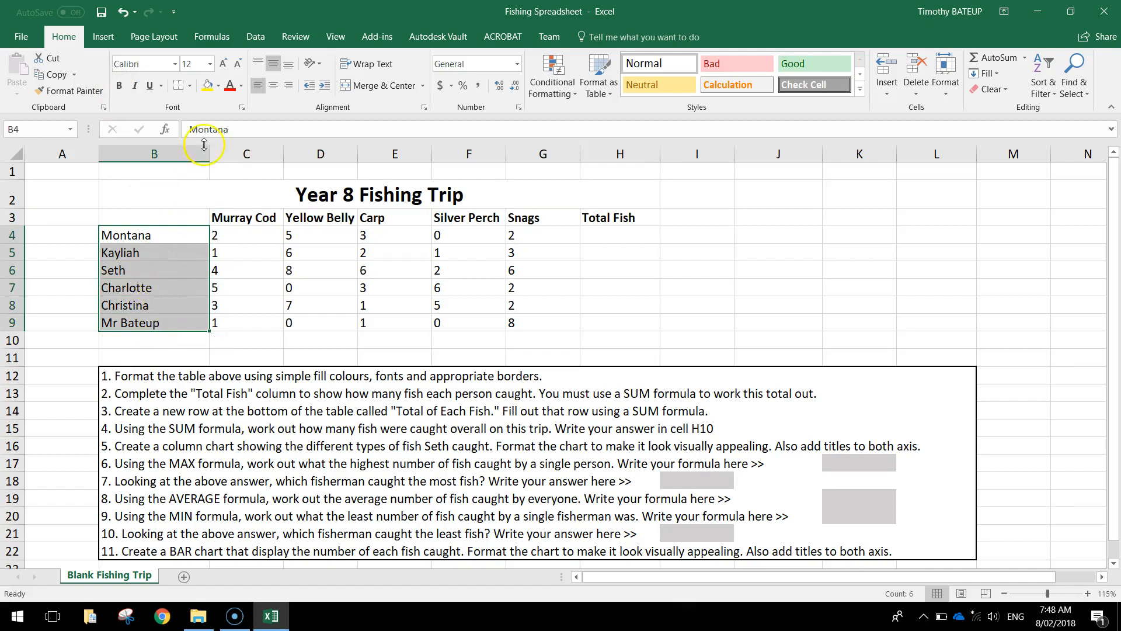
{"action": "left_click", "coordinate": [119, 87]}
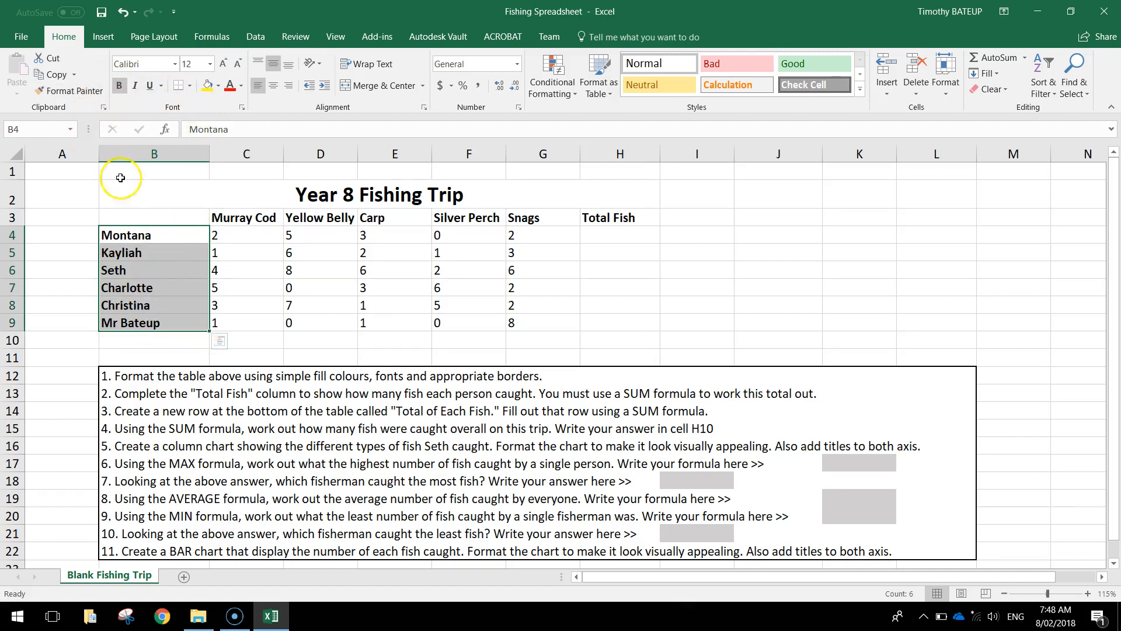
Center the contents of the table horizontally in B3:H10, including the empty row at its end.
{"action": "left_click", "coordinate": [190, 221]}
{"action": "left_click_drag", "start_coordinate": [192, 225], "coordinate": [599, 337]}
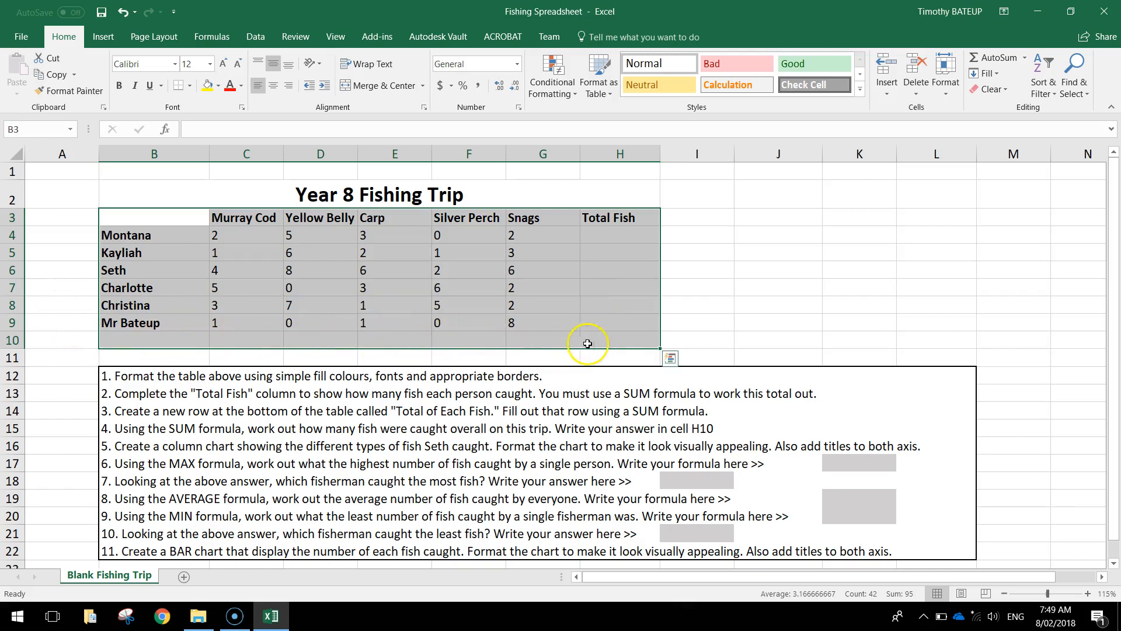
{"action": "left_click", "coordinate": [273, 86]}
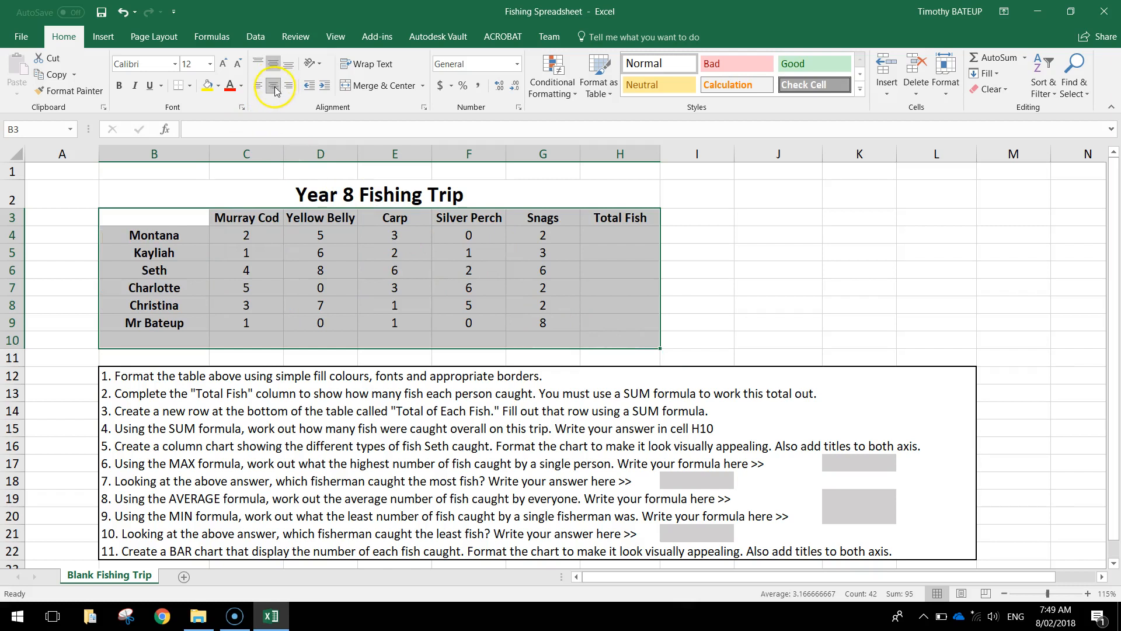
{"action": "left_click", "coordinate": [320, 253]}
Left-align the participant names in B4:B9.
{"action": "left_click_drag", "start_coordinate": [163, 235], "coordinate": [161, 328]}
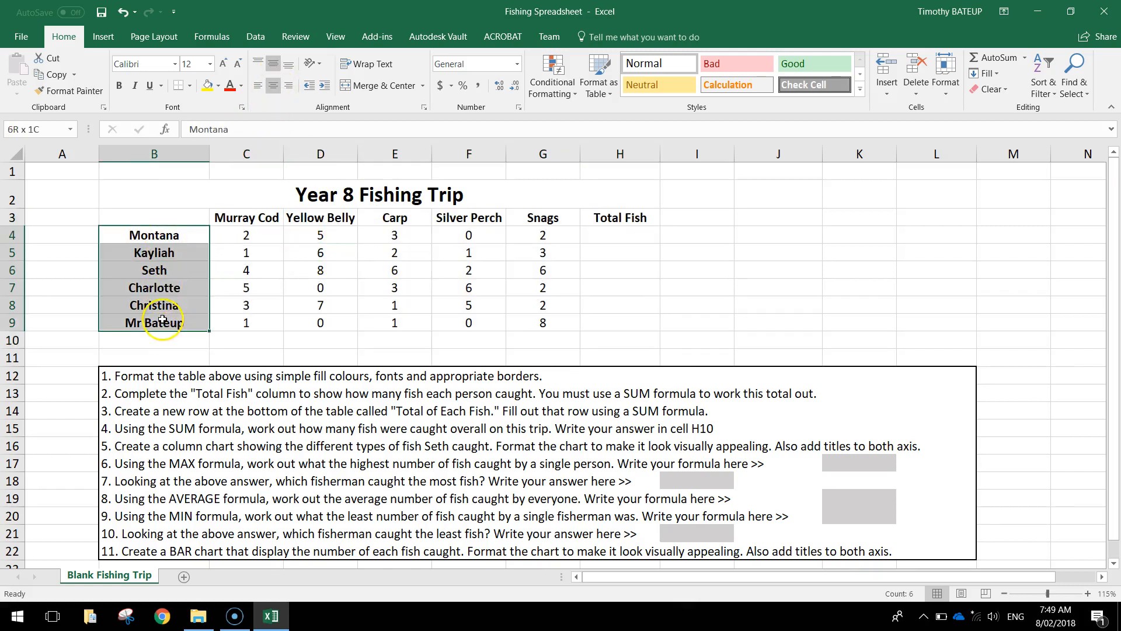
{"action": "left_click", "coordinate": [259, 89]}
{"action": "left_click", "coordinate": [247, 236]}
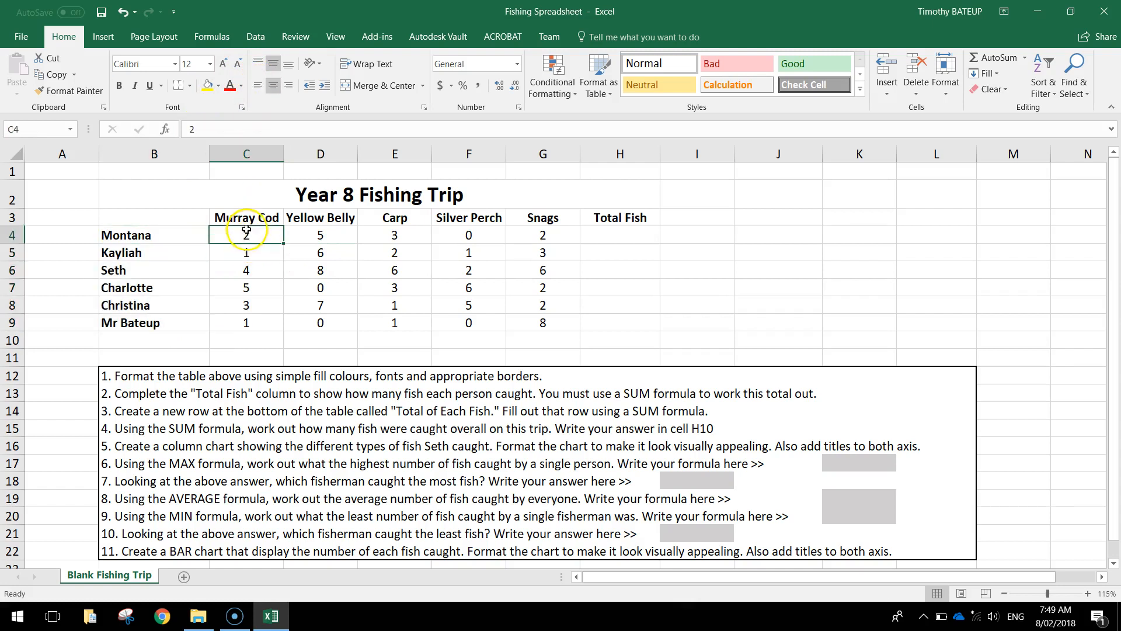
{"action": "left_click_drag", "start_coordinate": [249, 213], "coordinate": [632, 318]}
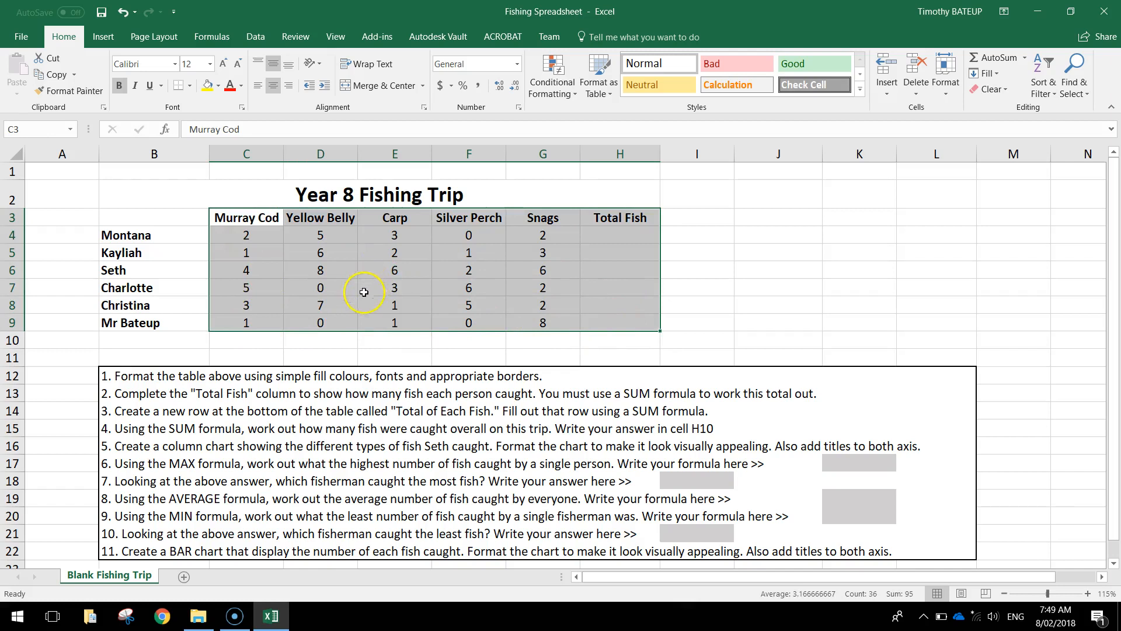
{"action": "left_click", "coordinate": [379, 305]}
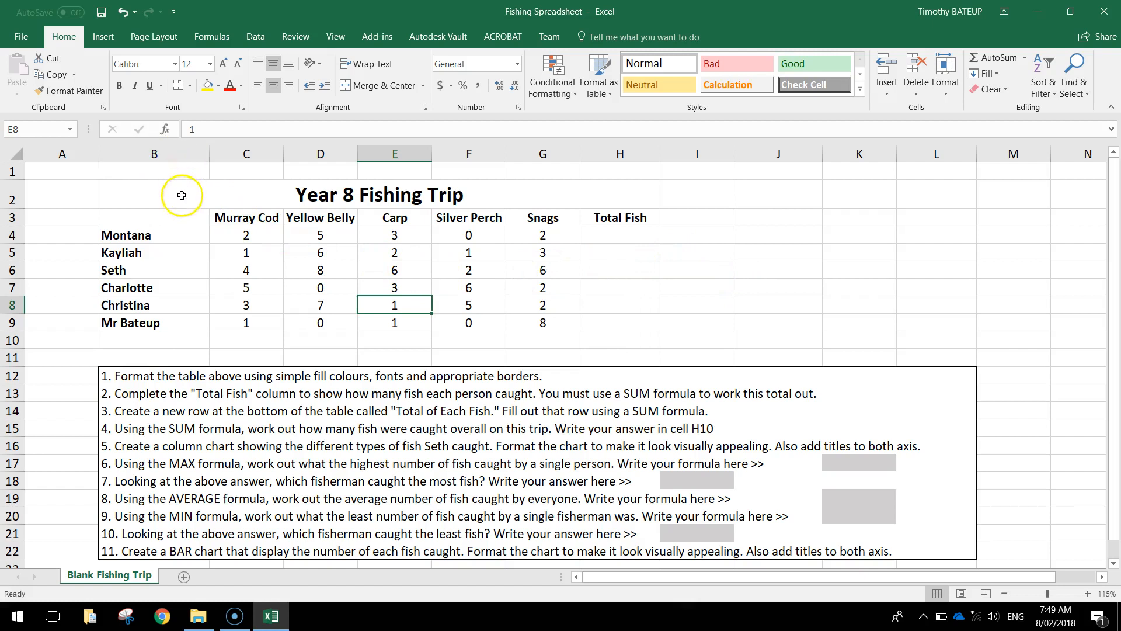
Adjust the table's column widths, giving columns B through H one equal, wider width.
{"action": "left_click_drag", "start_coordinate": [211, 154], "coordinate": [181, 154]}
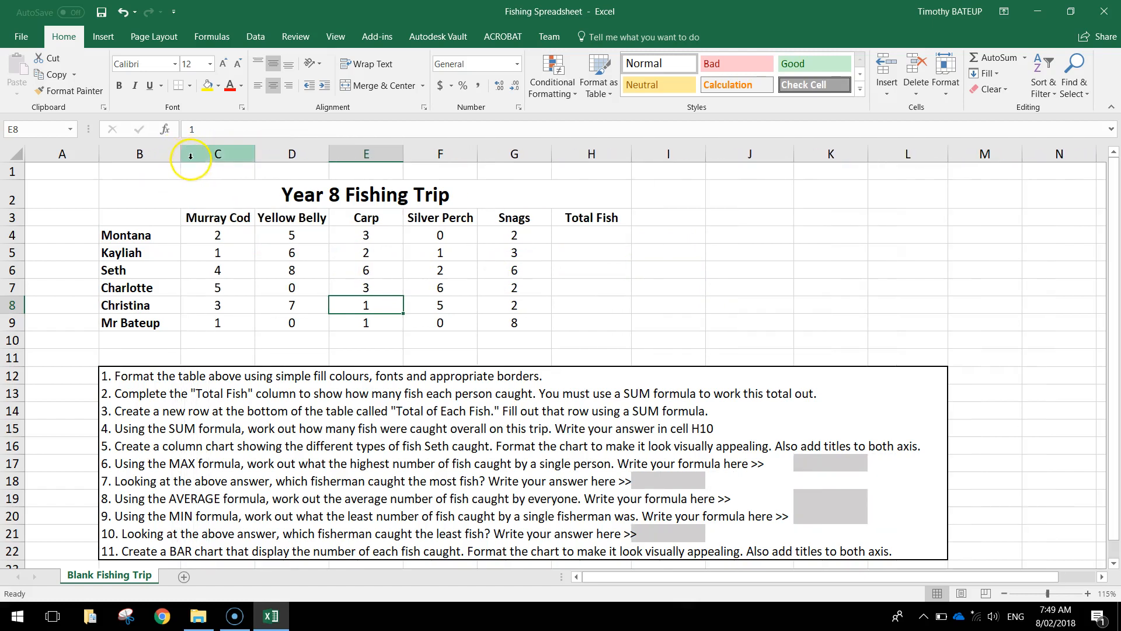
{"action": "left_click_drag", "start_coordinate": [255, 156], "coordinate": [278, 157]}
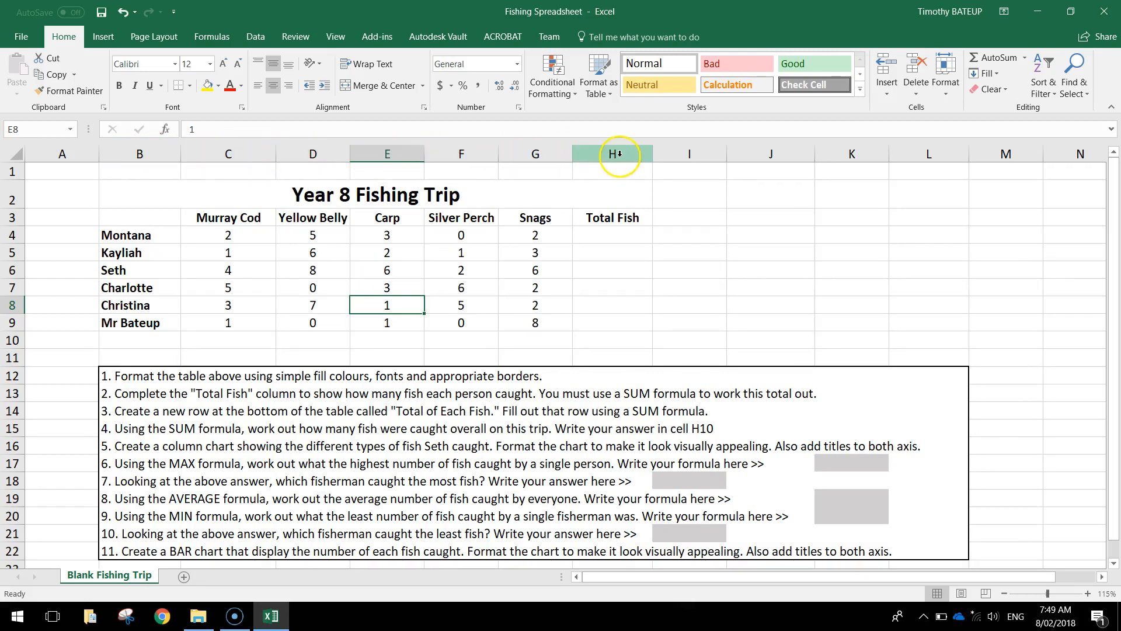
{"action": "left_click_drag", "start_coordinate": [129, 154], "coordinate": [613, 153]}
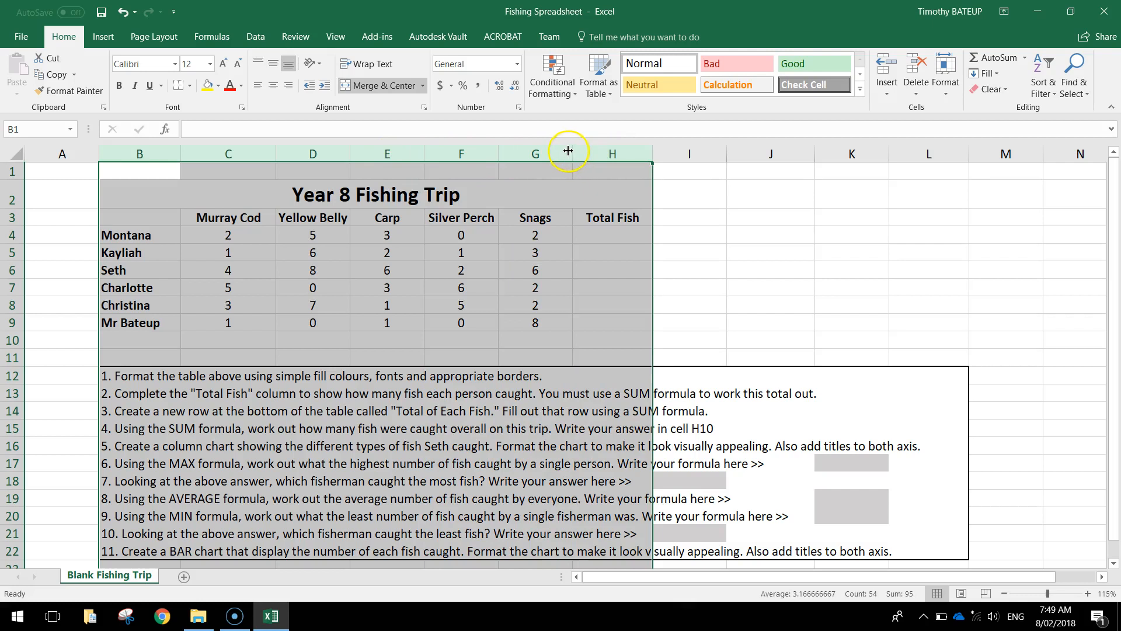
{"action": "right_click", "coordinate": [406, 154]}
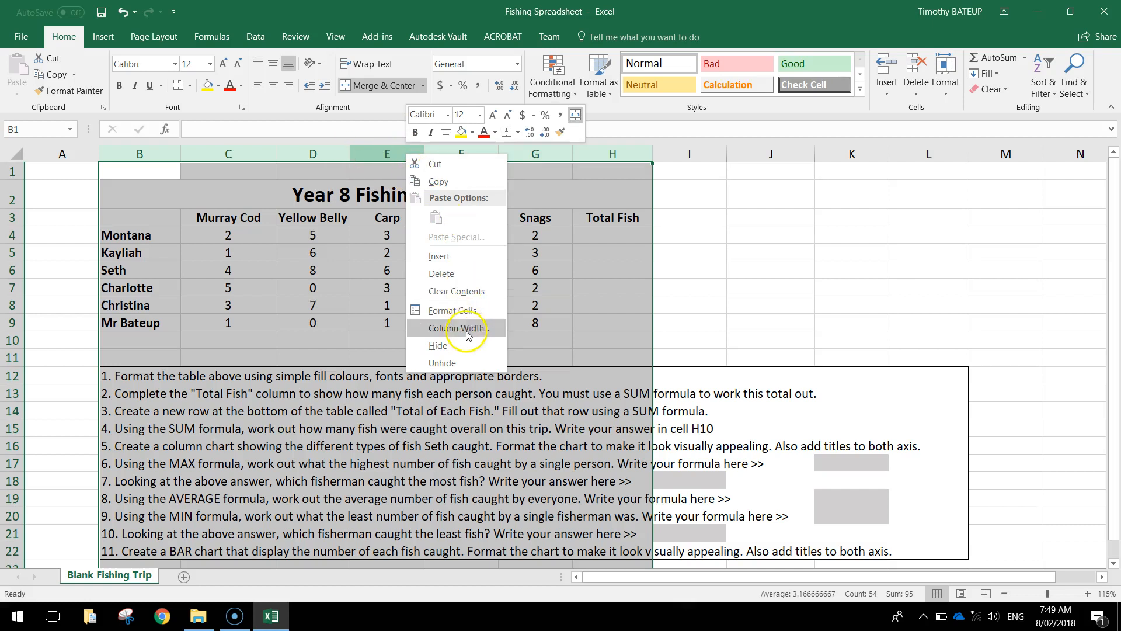
{"action": "left_click", "coordinate": [452, 328]}
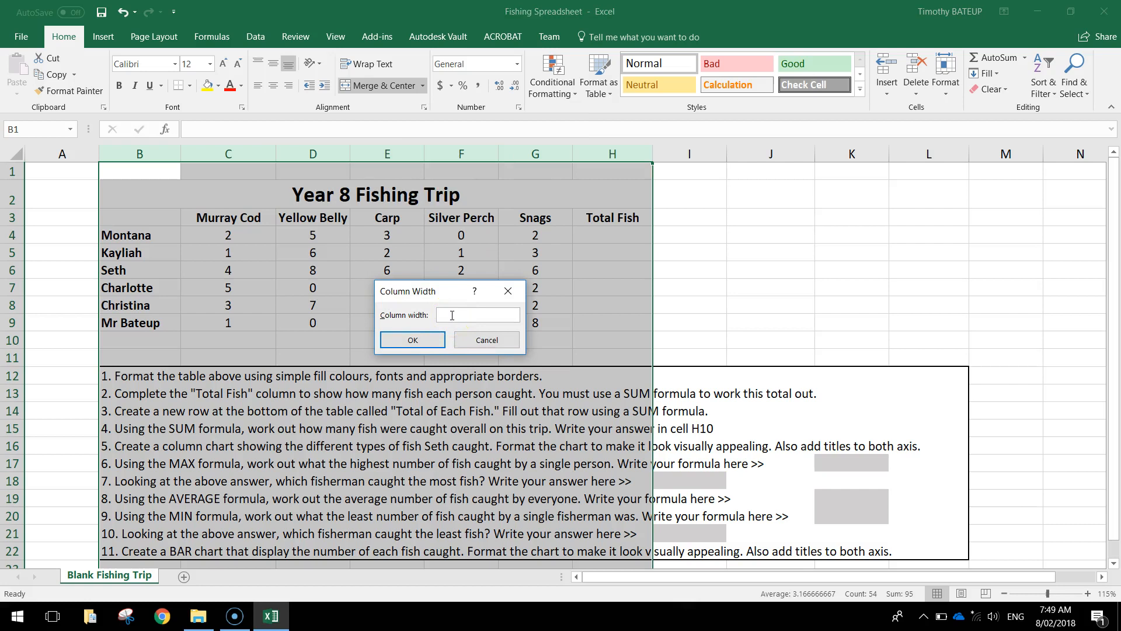
{"action": "left_click", "coordinate": [422, 340]}
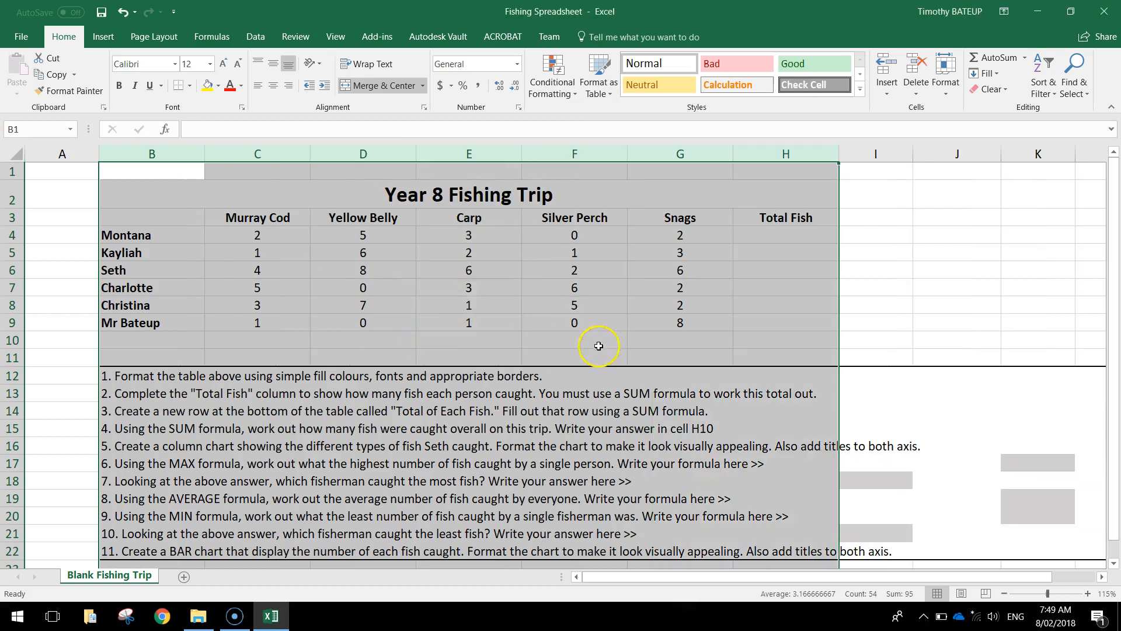
Check columns B through H one by one to compare their widths.
{"action": "left_click", "coordinate": [154, 153]}
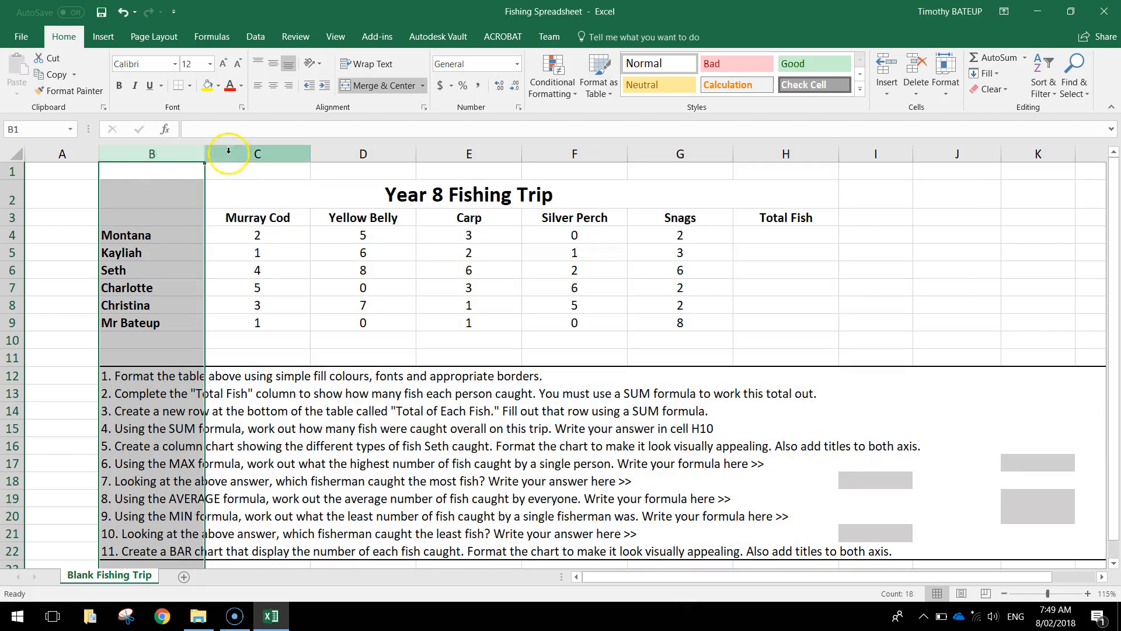
{"action": "left_click", "coordinate": [275, 153]}
{"action": "left_click", "coordinate": [368, 152]}
{"action": "left_click", "coordinate": [470, 152]}
{"action": "left_click", "coordinate": [576, 152]}
{"action": "left_click", "coordinate": [677, 152]}
{"action": "left_click", "coordinate": [777, 155]}
{"action": "left_click", "coordinate": [619, 342]}
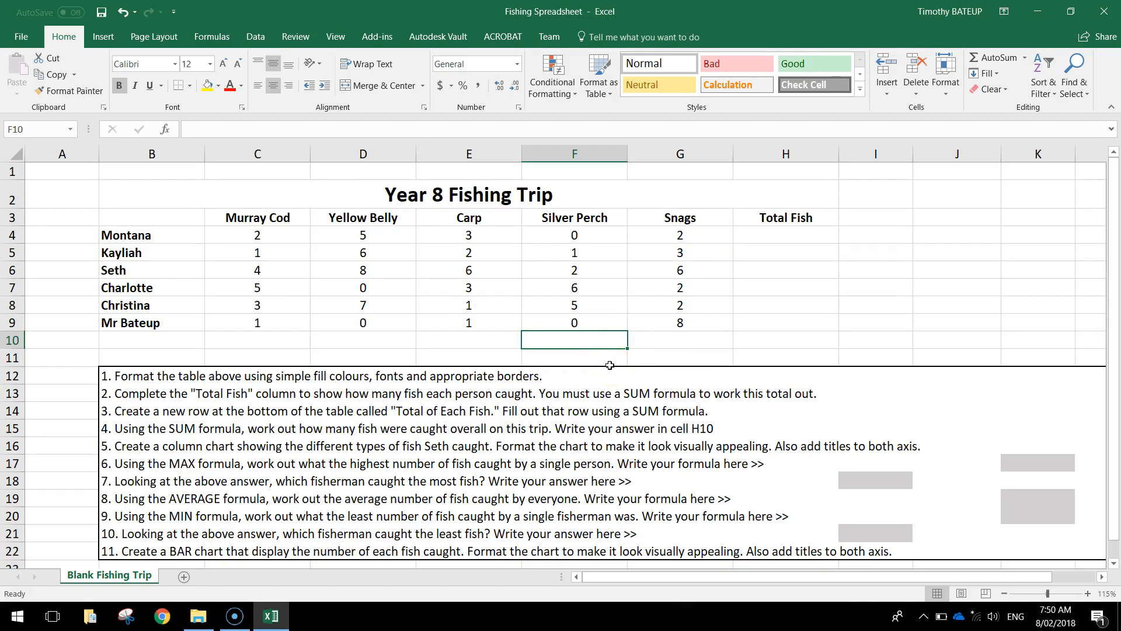
Apply All Borders to the whole table, B2:H10, including the title and the empty last row.
{"action": "left_click_drag", "start_coordinate": [393, 195], "coordinate": [179, 345]}
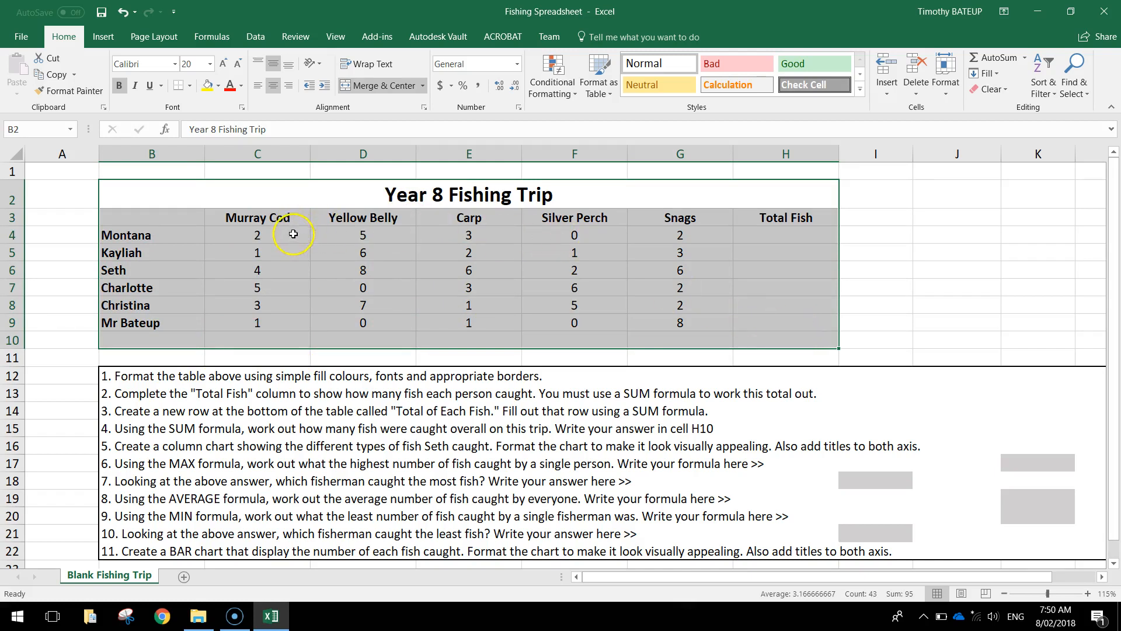
{"action": "left_click", "coordinate": [190, 86]}
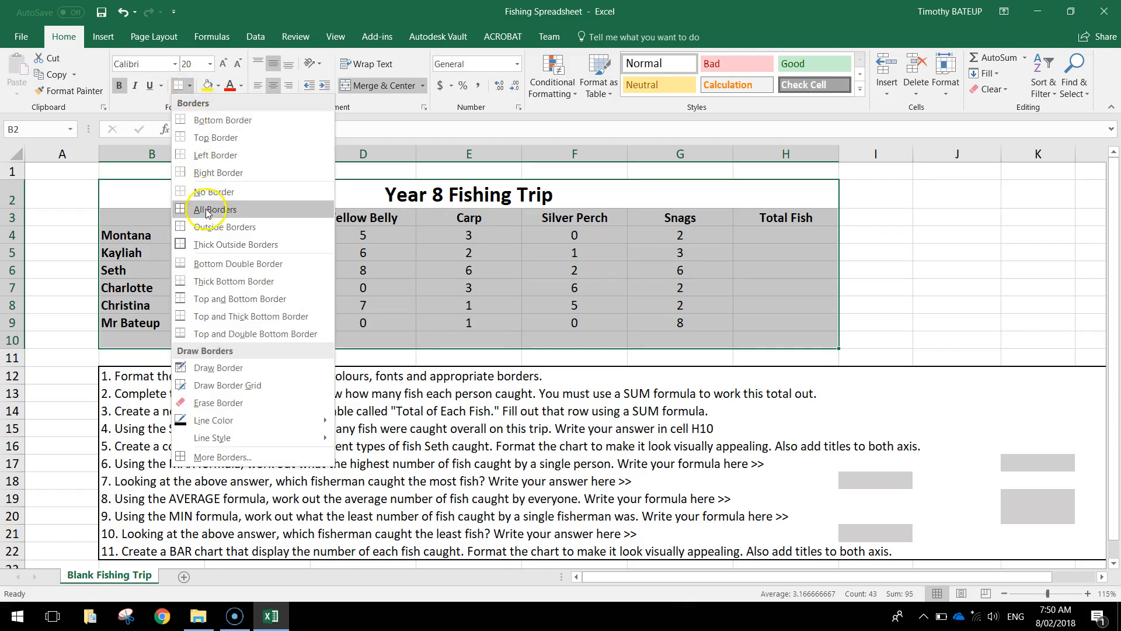
{"action": "left_click", "coordinate": [217, 211]}
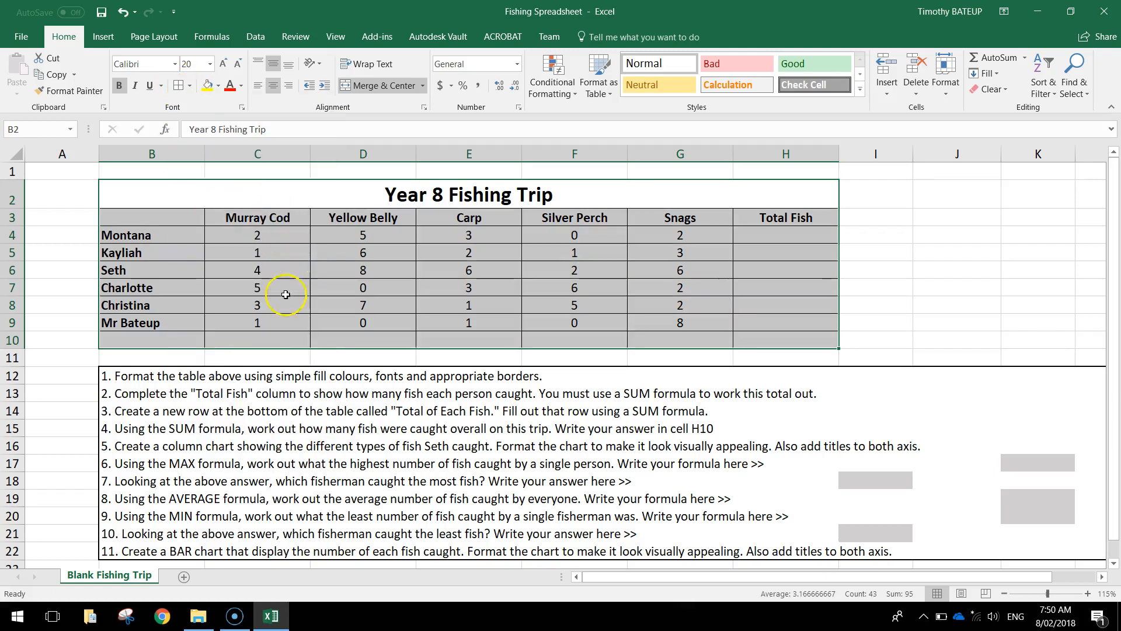
{"action": "left_click", "coordinate": [53, 307]}
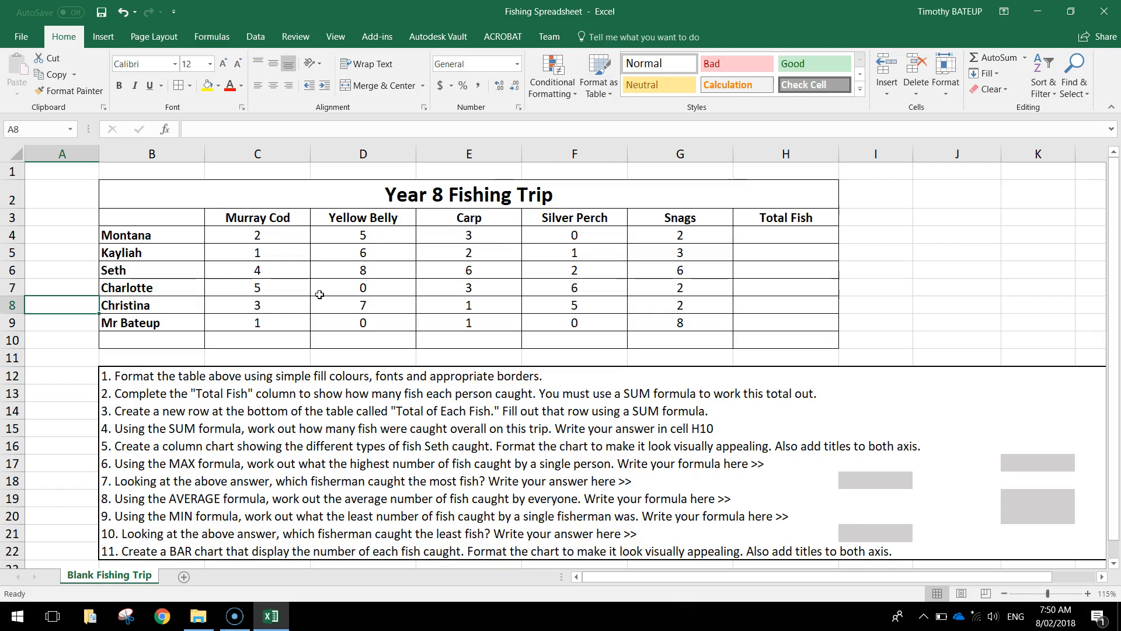
Fill the merged title cell with Blue, Accent 5, Lighter 40%.
{"action": "left_click", "coordinate": [358, 188]}
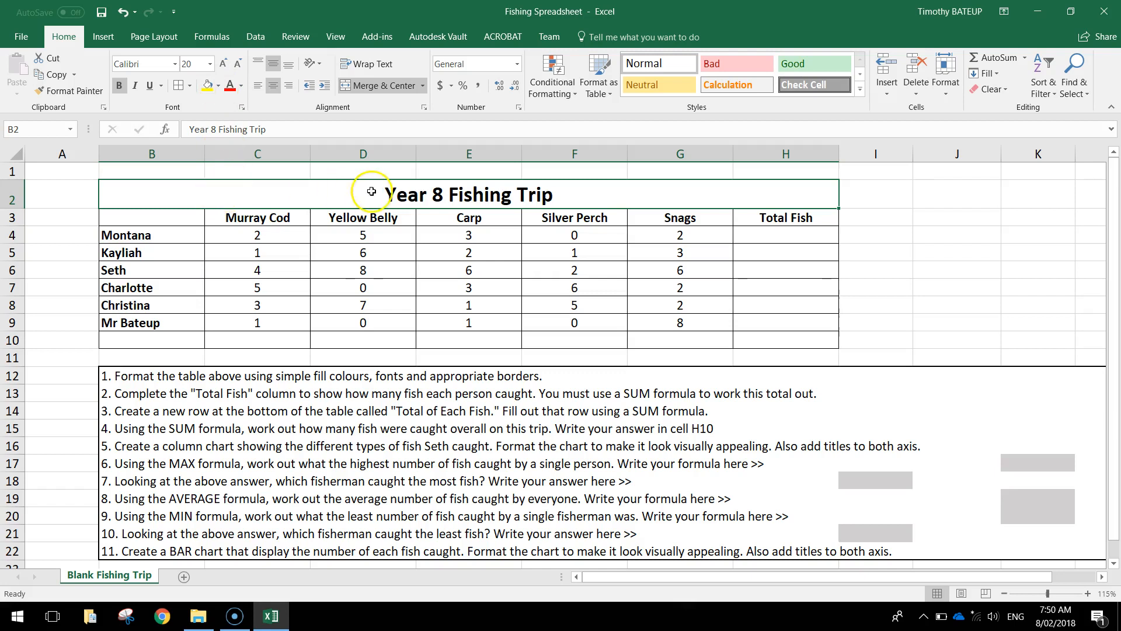
{"action": "left_click", "coordinate": [220, 87]}
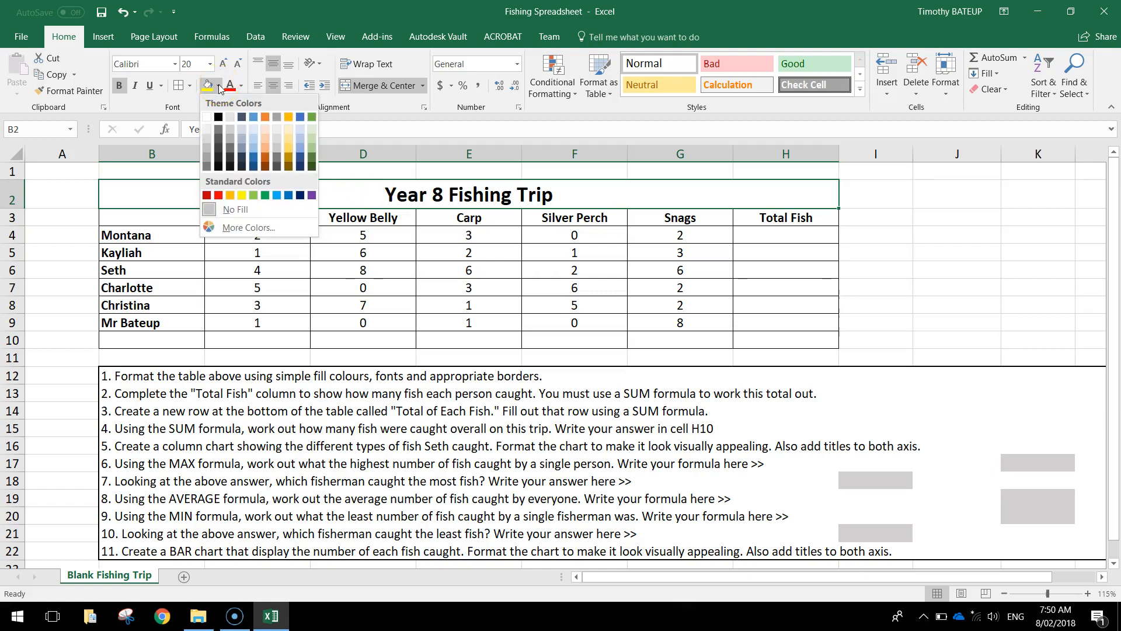
{"action": "left_click", "coordinate": [299, 147]}
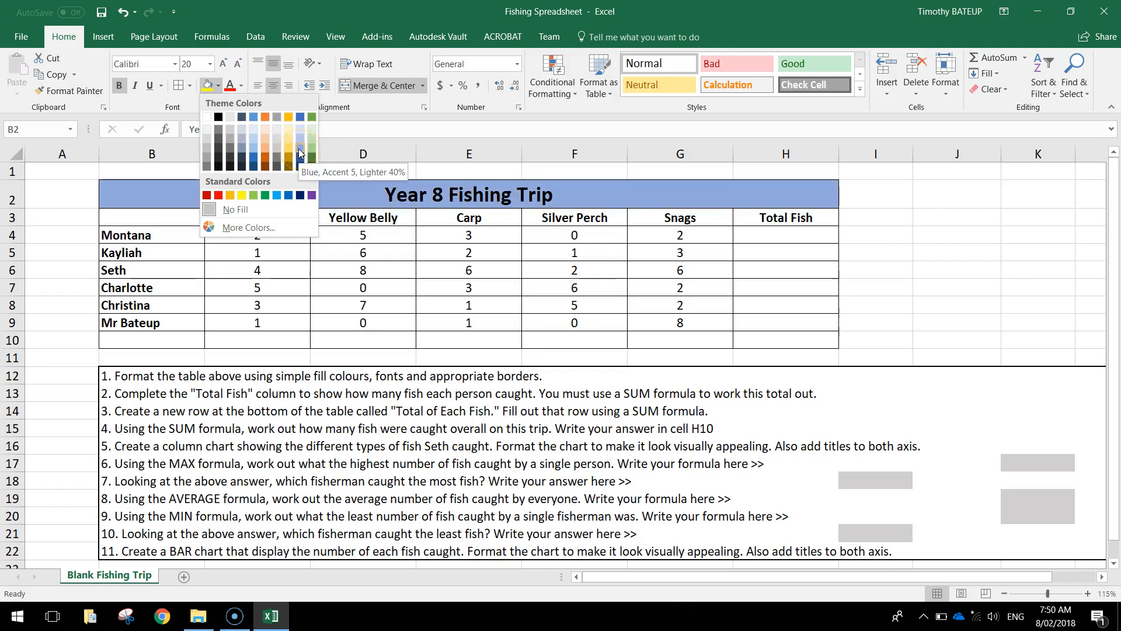
Apply the Blue, Accent 5, Lighter 40% fill to the title, and fill headings B3:H3 with Blue, Accent 5, Lighter 60%.
{"action": "left_click", "coordinate": [299, 150]}
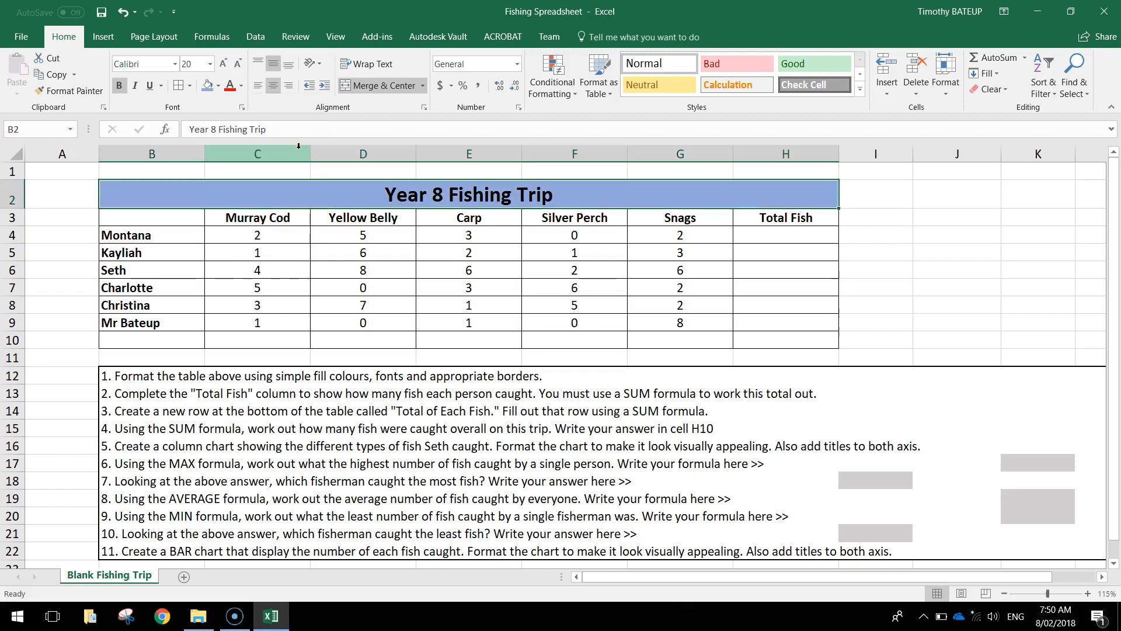
{"action": "left_click", "coordinate": [230, 221]}
{"action": "left_click_drag", "start_coordinate": [158, 223], "coordinate": [777, 217]}
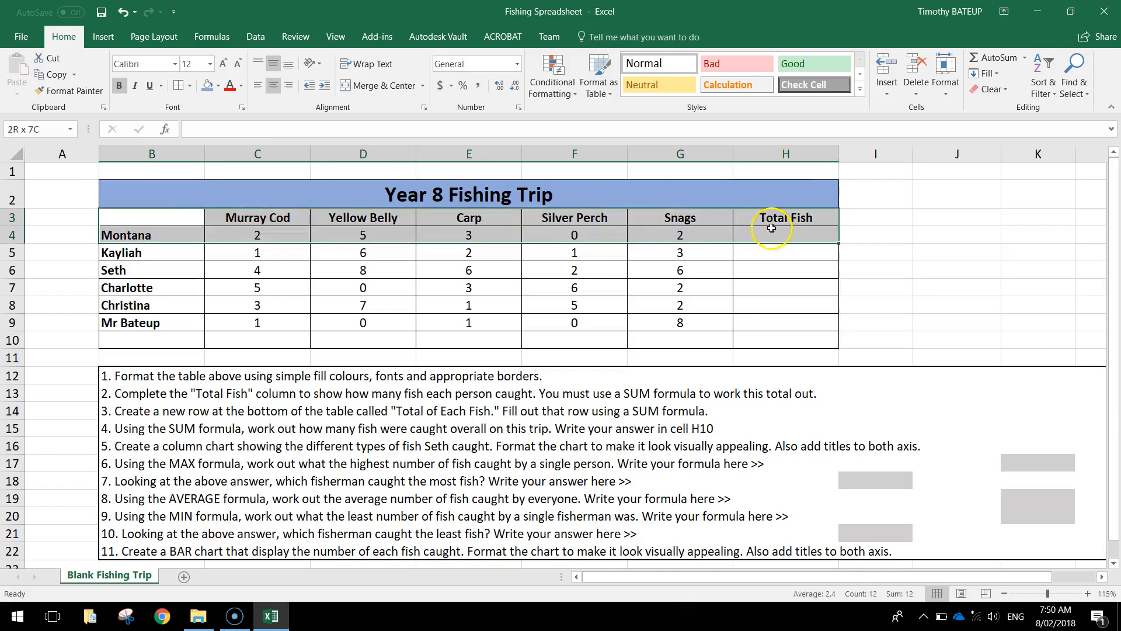
{"action": "left_click", "coordinate": [219, 86]}
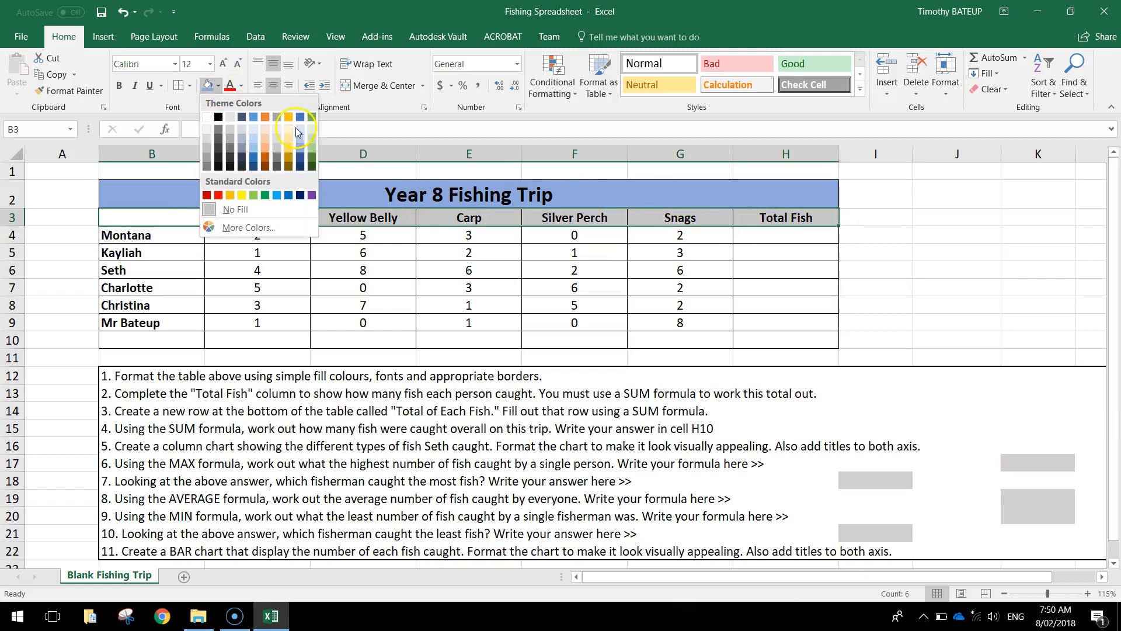
{"action": "left_click", "coordinate": [302, 139]}
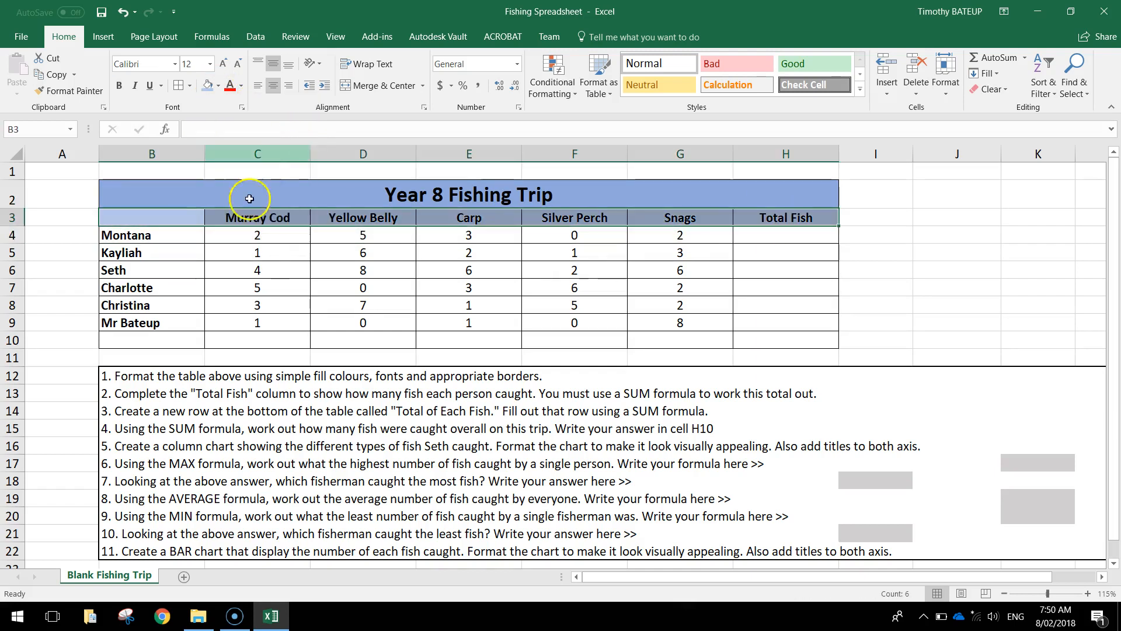
Fill alternate table rows 5, 7 and 9, columns B to H, with Blue, Accent 5, Lighter 80%.
{"action": "left_click_drag", "start_coordinate": [168, 251], "coordinate": [144, 288]}
{"action": "left_click_drag", "start_coordinate": [464, 320], "coordinate": [737, 321]}
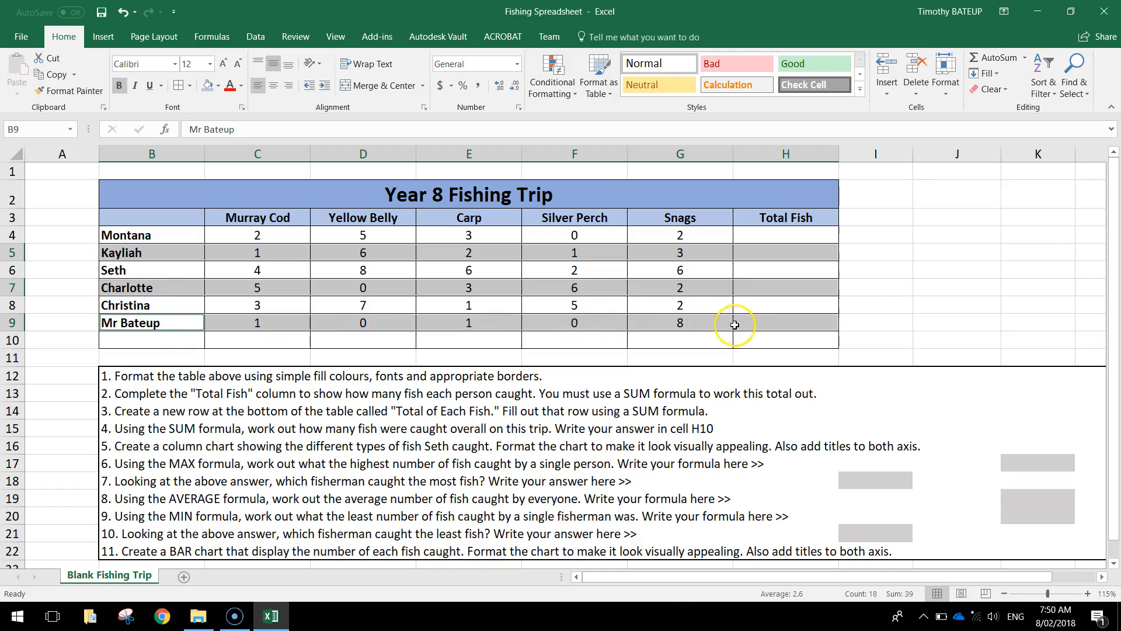
{"action": "left_click", "coordinate": [218, 86]}
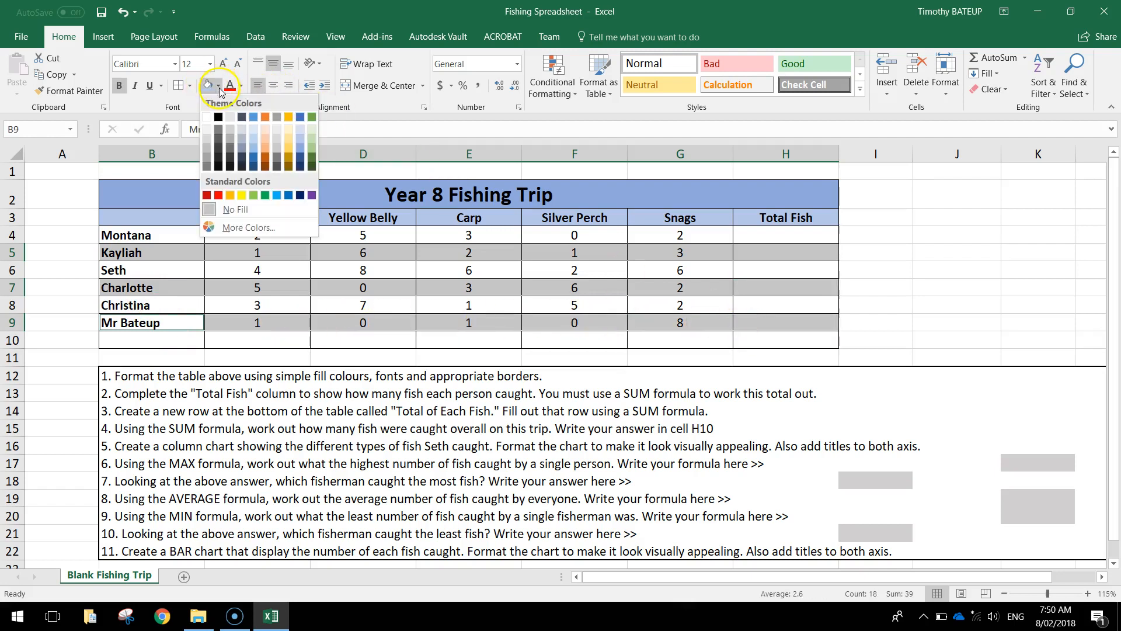
{"action": "left_click", "coordinate": [299, 128]}
{"action": "left_click", "coordinate": [908, 252]}
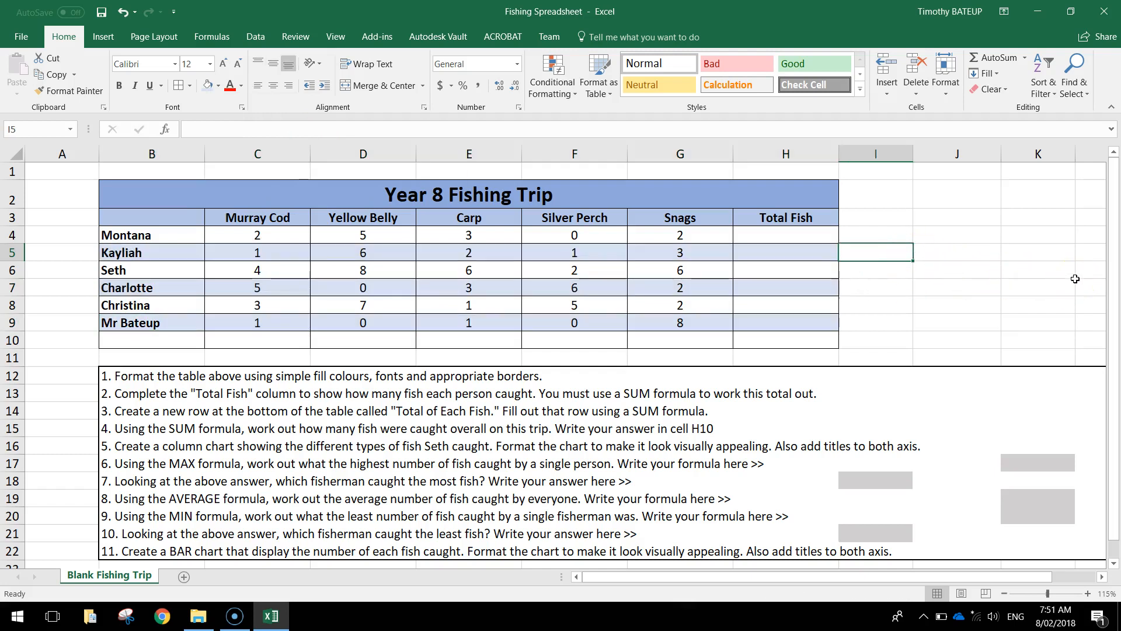
Mark the first task instruction in cell B12 as done by changing its font colour to red.
{"action": "left_click", "coordinate": [108, 377]}
{"action": "left_click", "coordinate": [229, 85]}
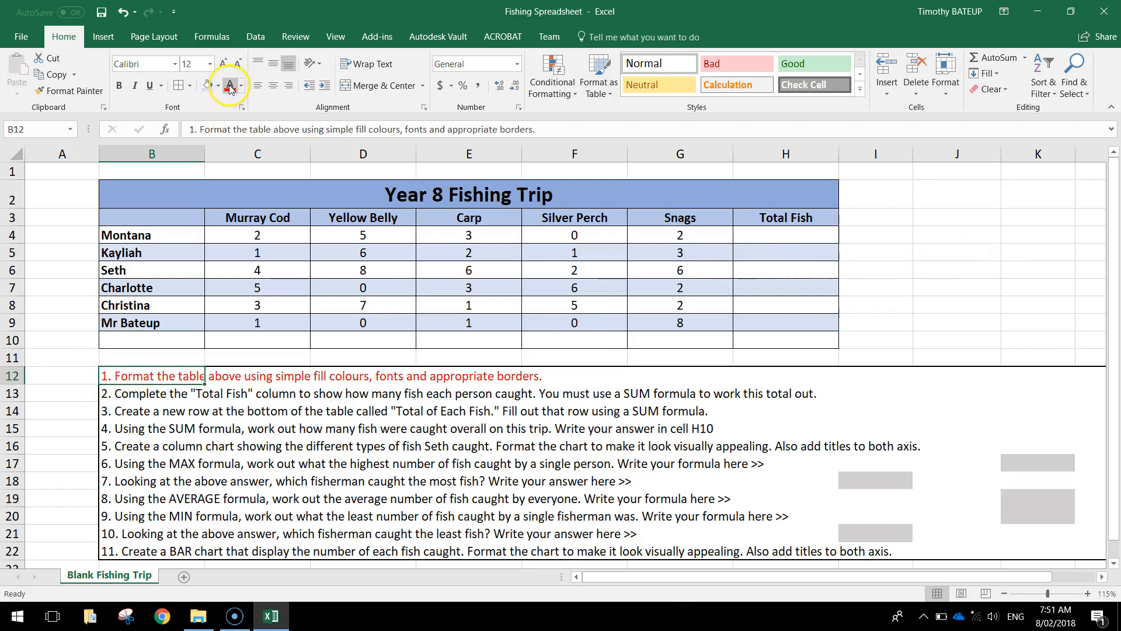
{"action": "left_click", "coordinate": [299, 512]}
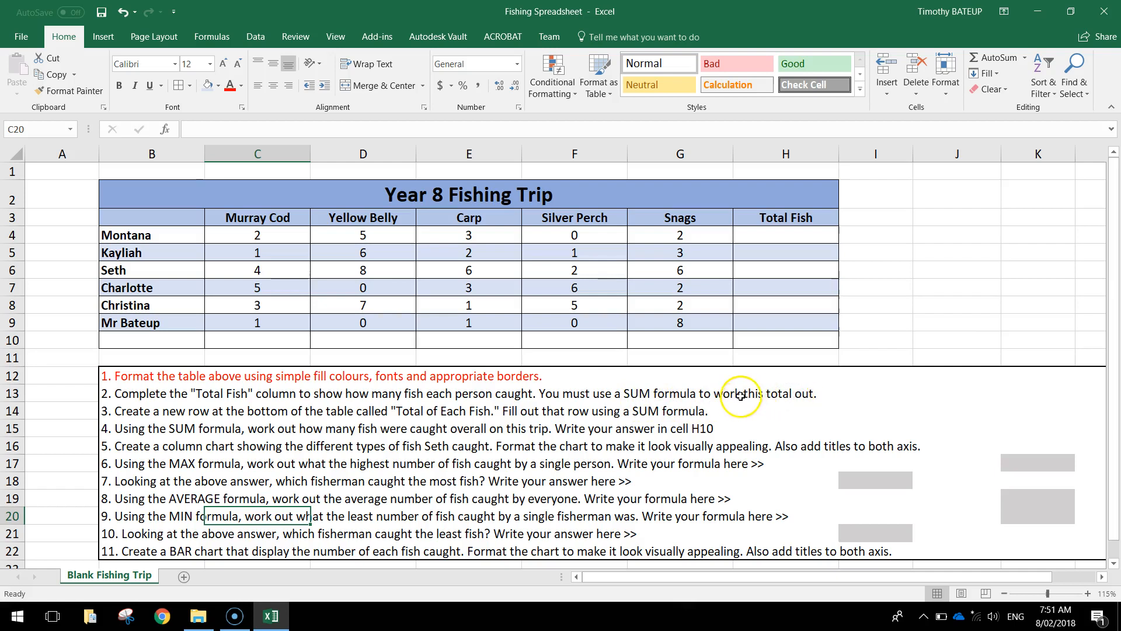
Examine the Total Fish cells H4:H9, the fish counts in row 4 and the Snags column to decide which columns to sum.
{"action": "left_click_drag", "start_coordinate": [790, 194], "coordinate": [806, 268]}
{"action": "left_click", "coordinate": [811, 258]}
{"action": "mouse_move", "coordinate": [796, 218]}
{"action": "left_mouse_down"}
{"action": "mouse_move", "coordinate": [798, 343]}
{"action": "mouse_move", "coordinate": [800, 221]}
{"action": "left_mouse_up"}
{"action": "left_click", "coordinate": [798, 236]}
{"action": "left_click", "coordinate": [796, 254]}
{"action": "left_click", "coordinate": [796, 273]}
{"action": "left_click", "coordinate": [793, 291]}
{"action": "left_click", "coordinate": [792, 306]}
{"action": "left_click", "coordinate": [793, 318]}
{"action": "left_click", "coordinate": [787, 232]}
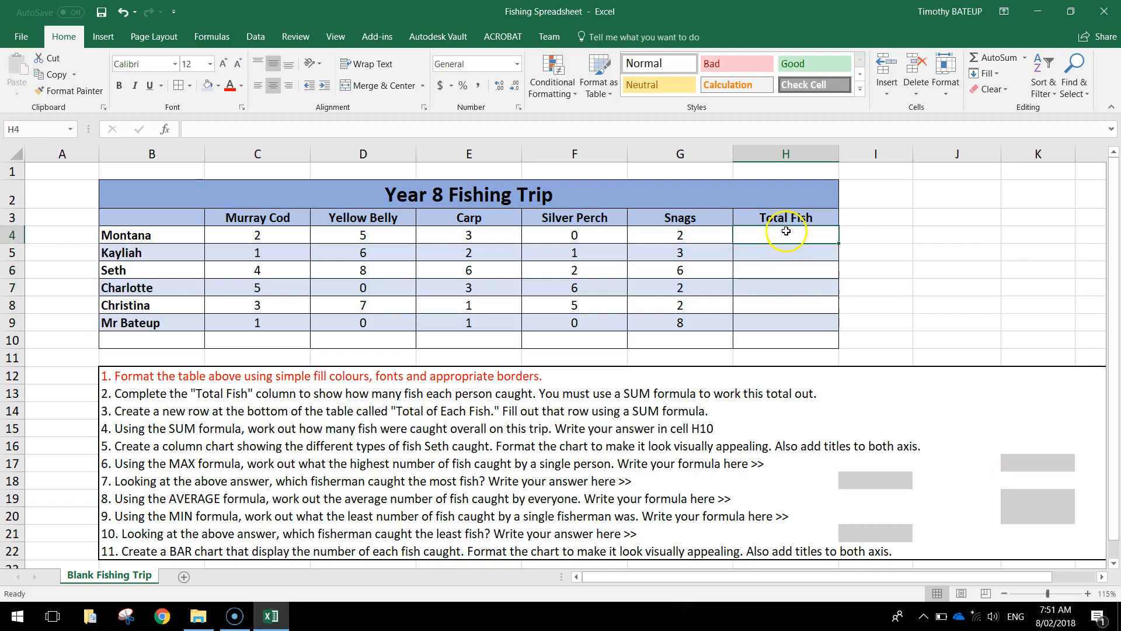
{"action": "left_click_drag", "start_coordinate": [263, 234], "coordinate": [593, 239]}
{"action": "left_click", "coordinate": [782, 234]}
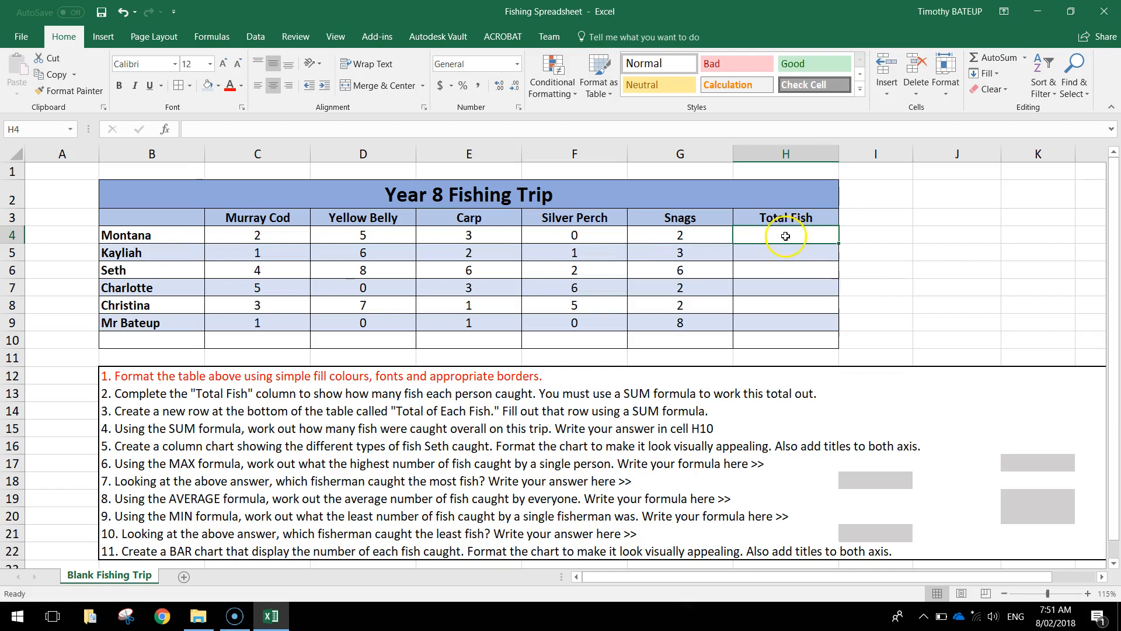
{"action": "left_click_drag", "start_coordinate": [689, 218], "coordinate": [693, 330]}
{"action": "left_click", "coordinate": [686, 323]}
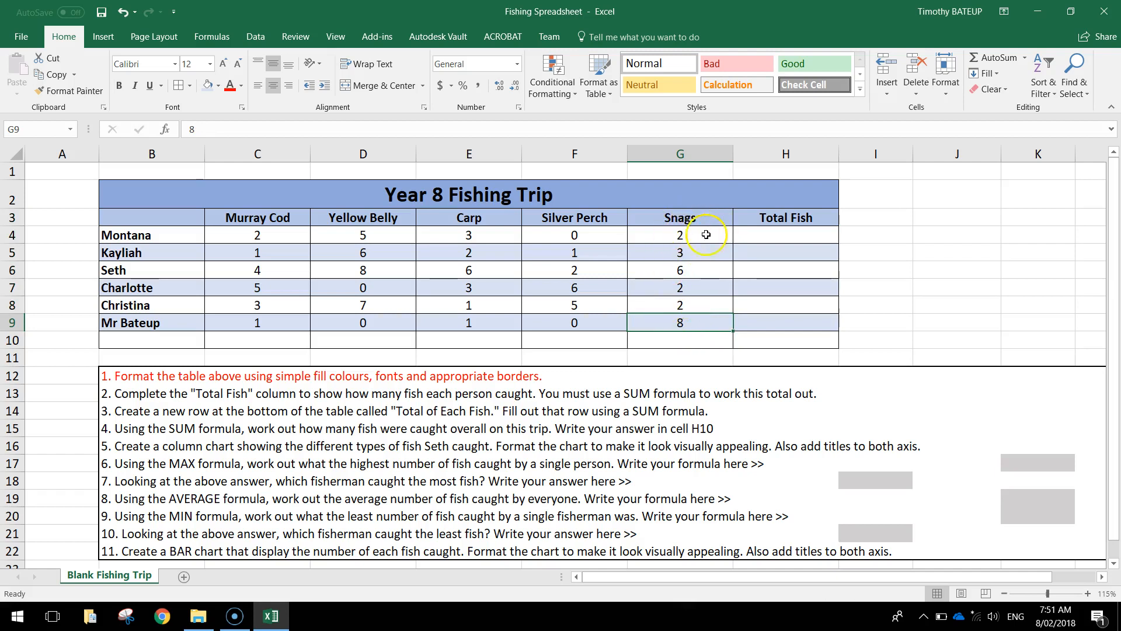
Enter =SUM(C4:F4) in Total Fish cell H4, leaving the Snags column out of the sum.
{"action": "left_click", "coordinate": [791, 235]}
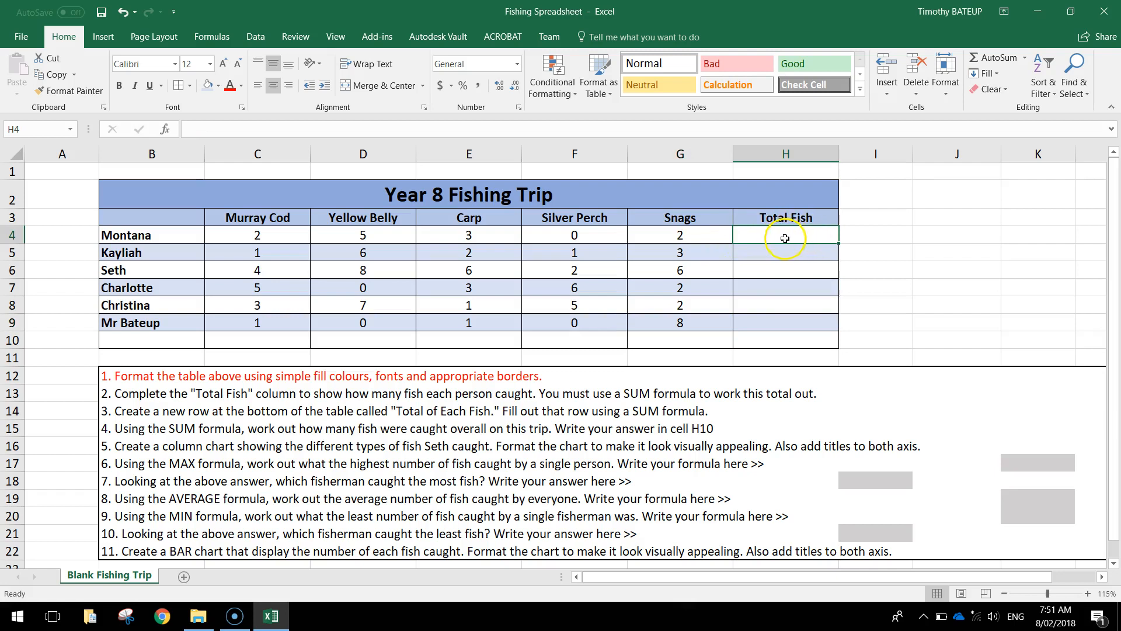
{"action": "type", "text": "="}
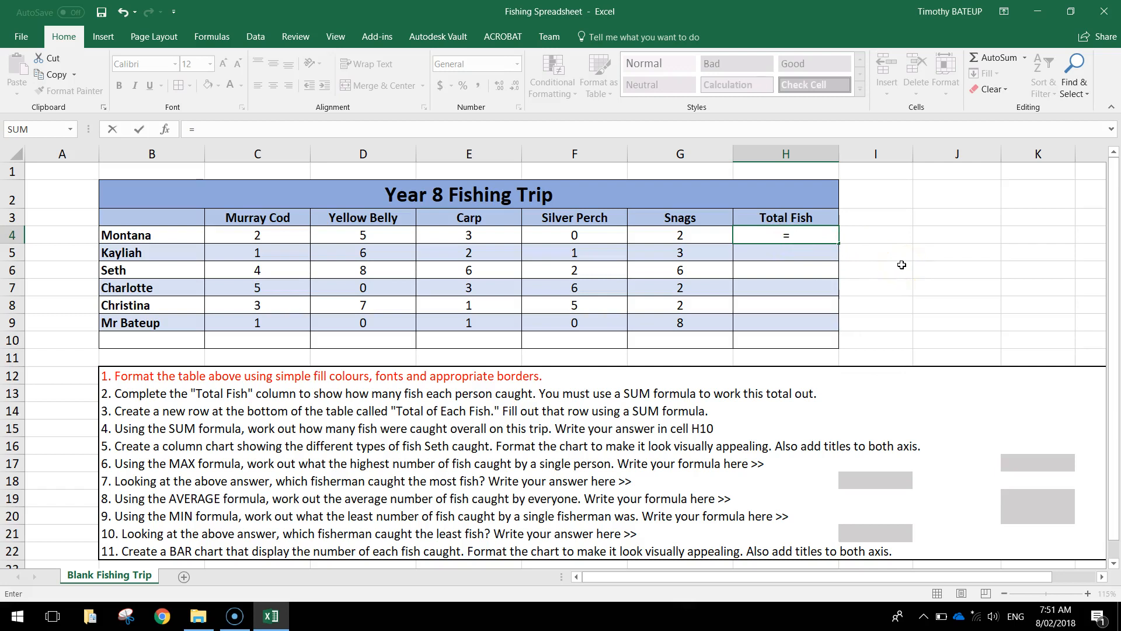
{"action": "type", "text": "sum"}
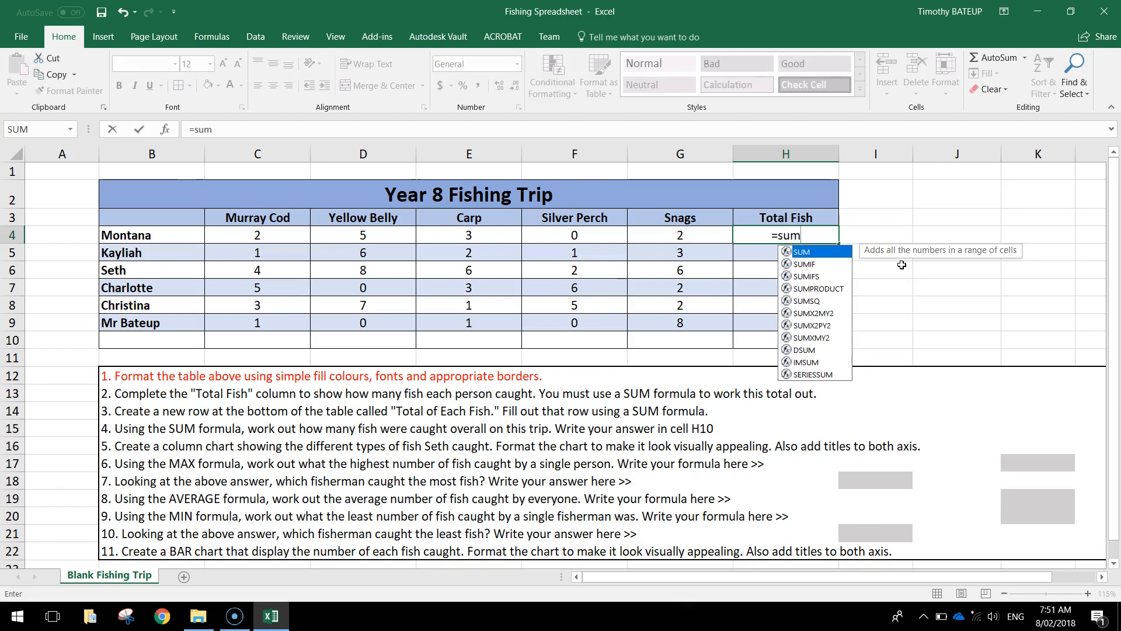
{"action": "type", "text": "("}
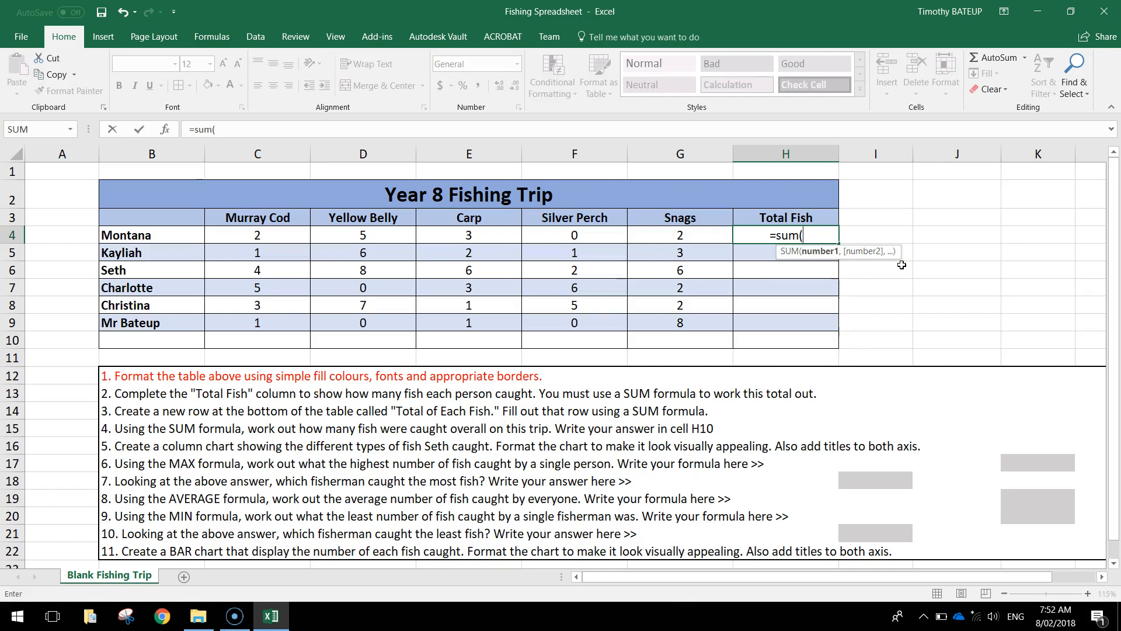
{"action": "left_click_drag", "start_coordinate": [257, 236], "coordinate": [553, 238]}
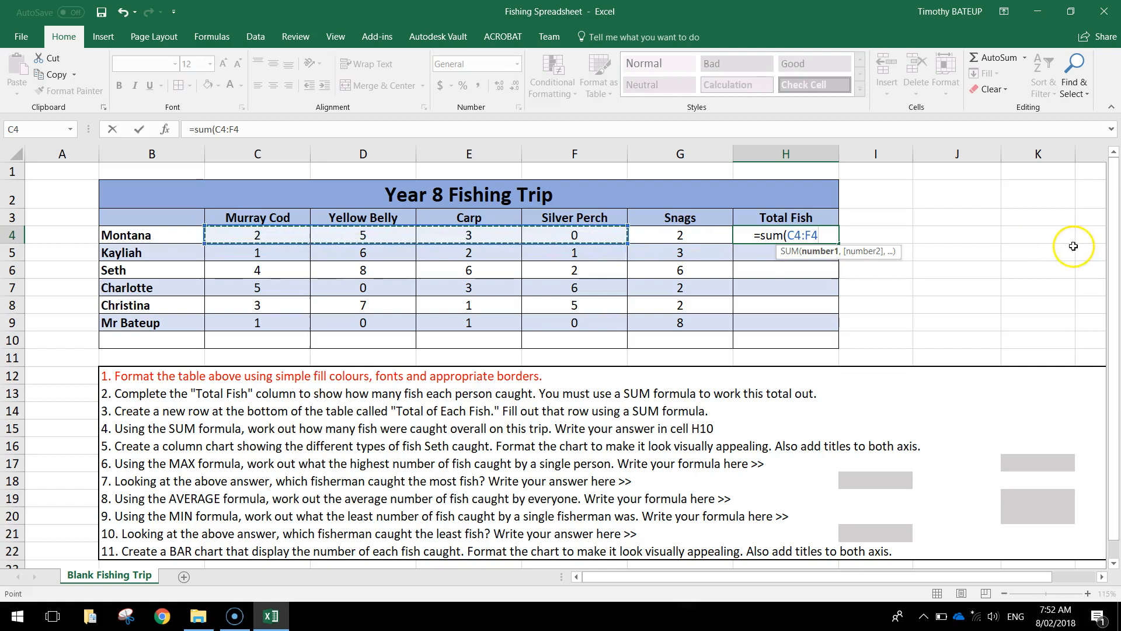
{"action": "type", "text": ")"}
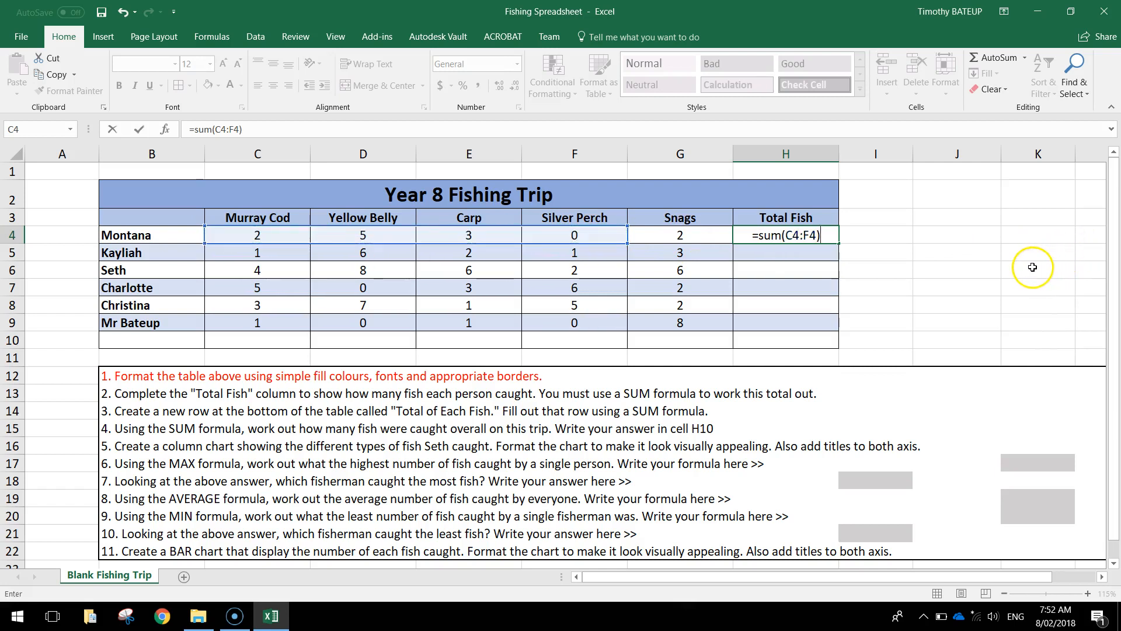
{"action": "key", "text": "Return"}
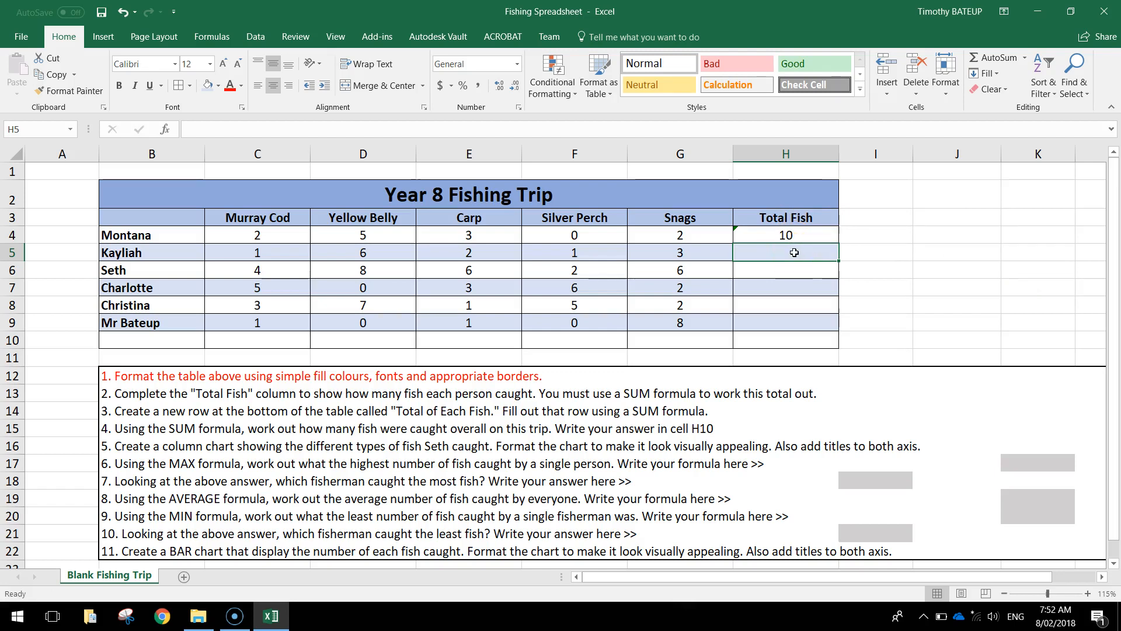
Enter =SUM(C5:F5) in cell H5 to total the second person's fish without Snags.
{"action": "type", "text": "=sum"}
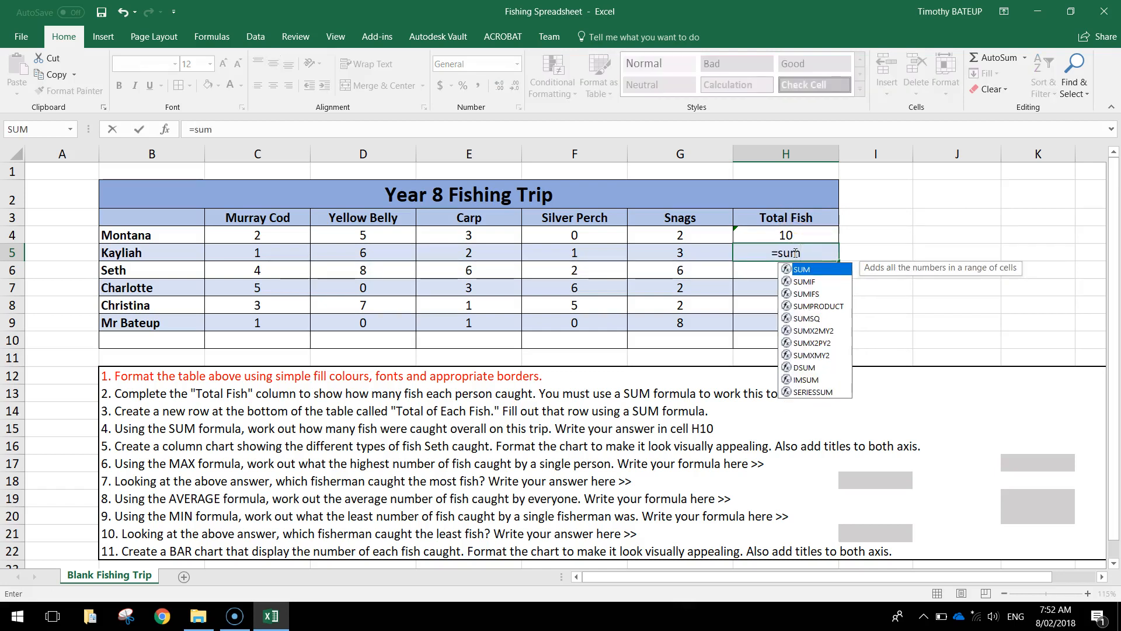
{"action": "type", "text": "("}
{"action": "left_click_drag", "start_coordinate": [296, 252], "coordinate": [573, 250]}
{"action": "type", "text": ")"}
{"action": "key", "text": "Return"}
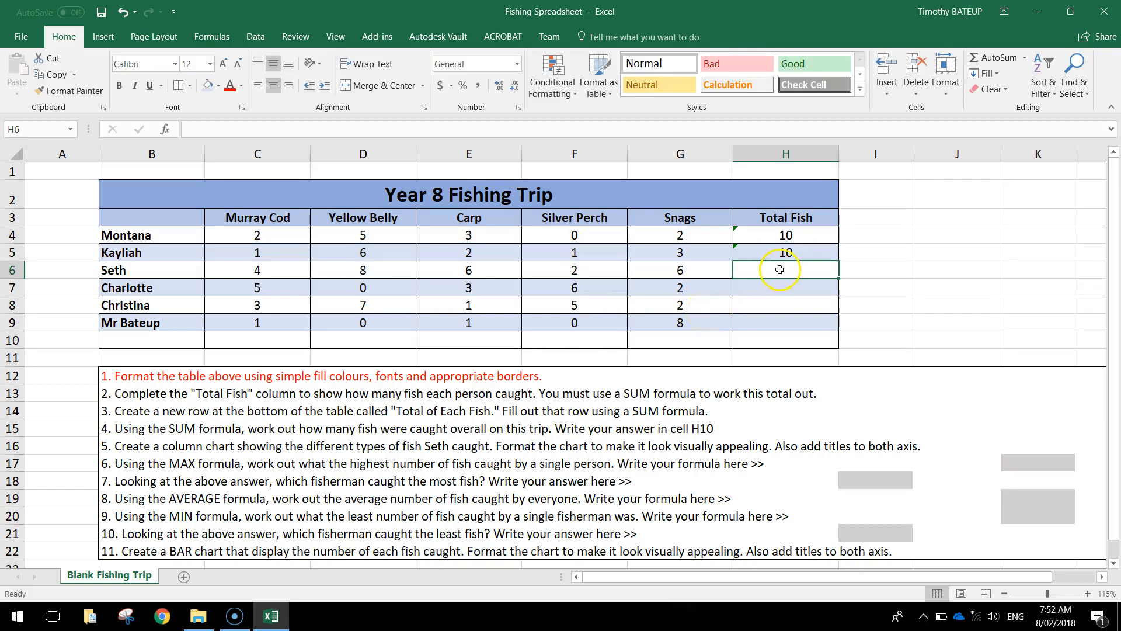
Enter =SUM(C6:F6) in cell H6 to total the third person's fish without Snags.
{"action": "type", "text": "=sum"}
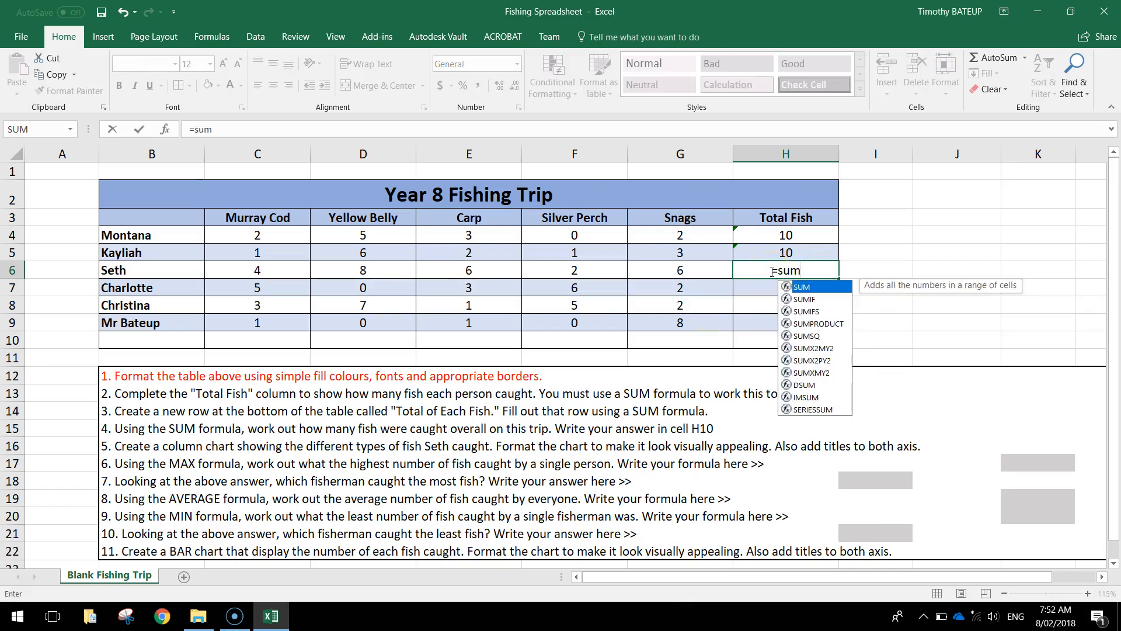
{"action": "type", "text": "("}
{"action": "left_click_drag", "start_coordinate": [289, 267], "coordinate": [596, 268]}
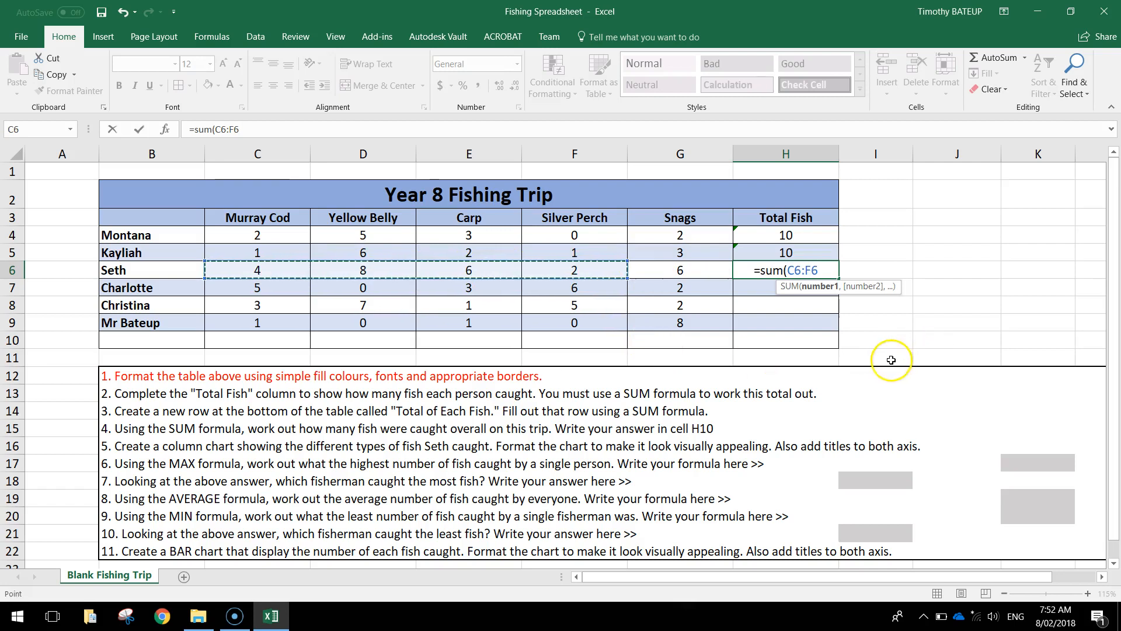
{"action": "type", "text": ")"}
{"action": "key", "text": "Return"}
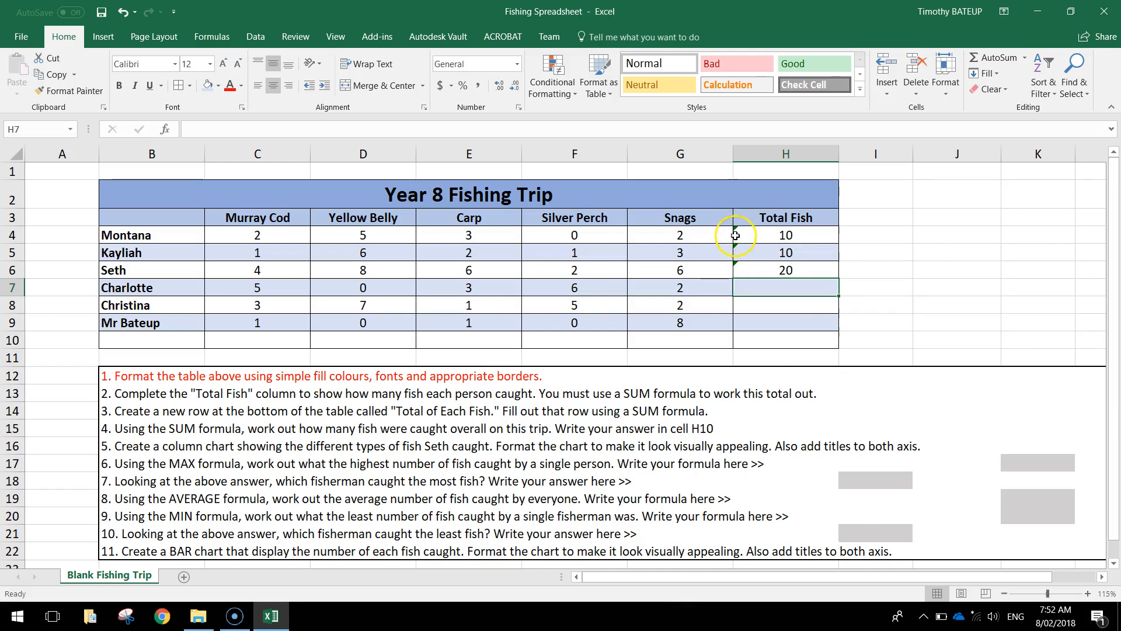
{"action": "left_click_drag", "start_coordinate": [687, 236], "coordinate": [681, 321]}
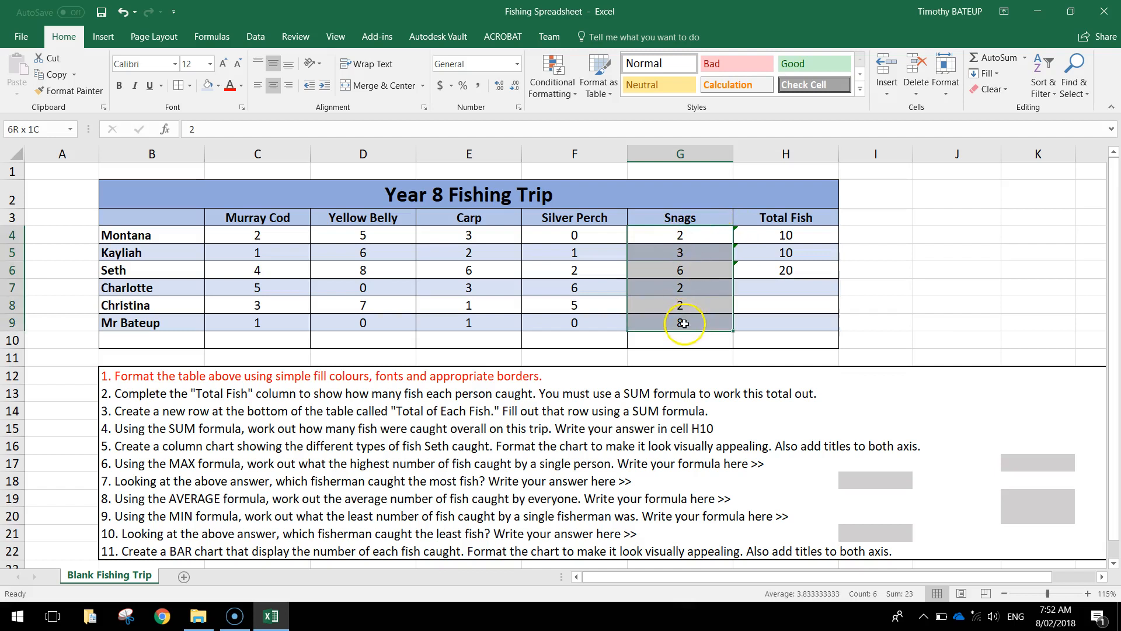
{"action": "left_click", "coordinate": [705, 256]}
{"action": "left_click", "coordinate": [750, 234]}
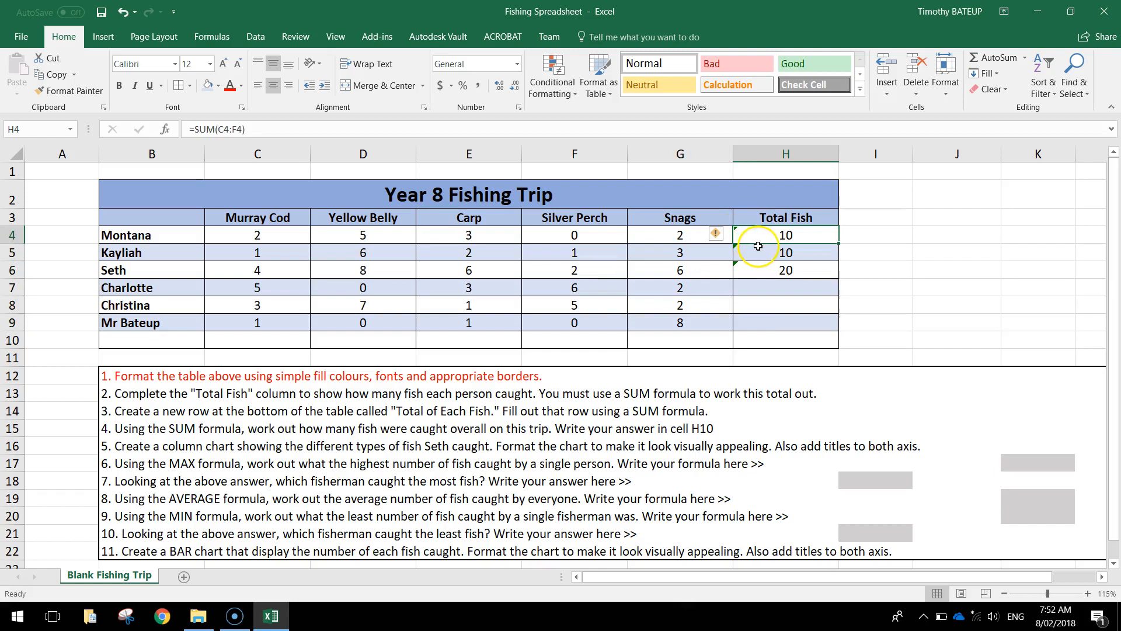
Enter =SUM(C7:F7) in cell H7 to total the fourth person's fish without Snags.
{"action": "left_click", "coordinate": [801, 286]}
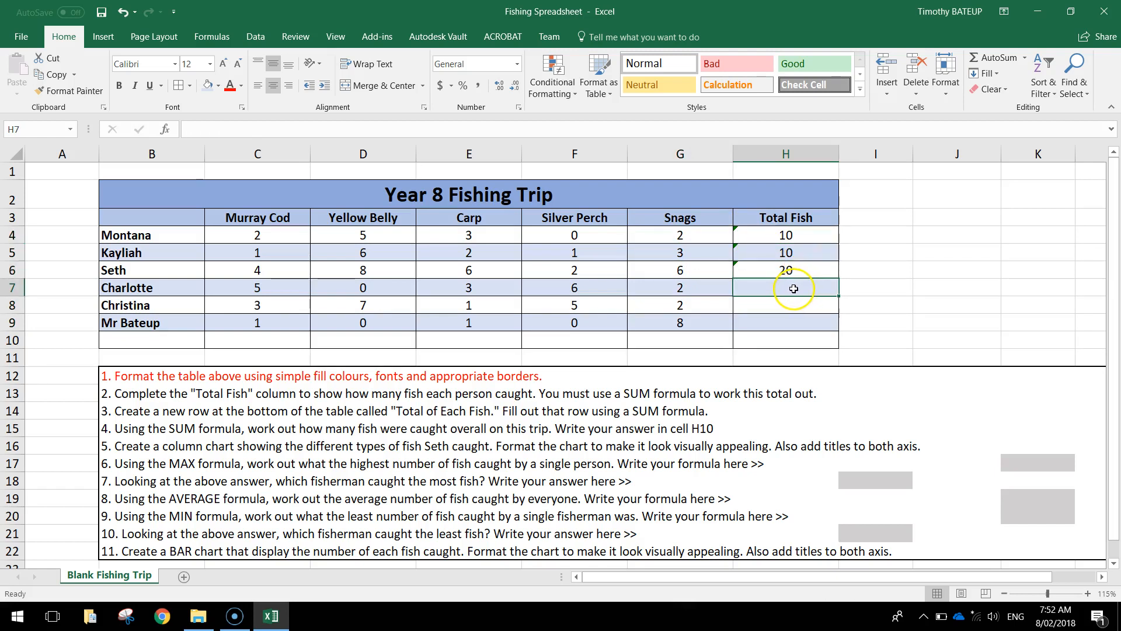
{"action": "type", "text": "=sum("}
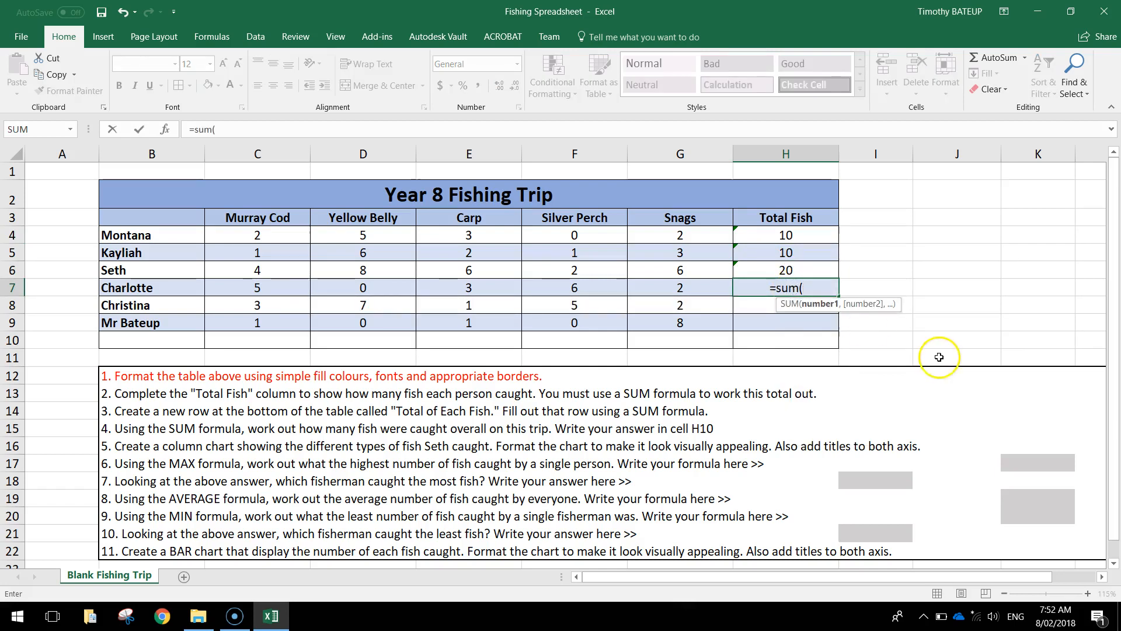
{"action": "left_click_drag", "start_coordinate": [280, 285], "coordinate": [560, 286]}
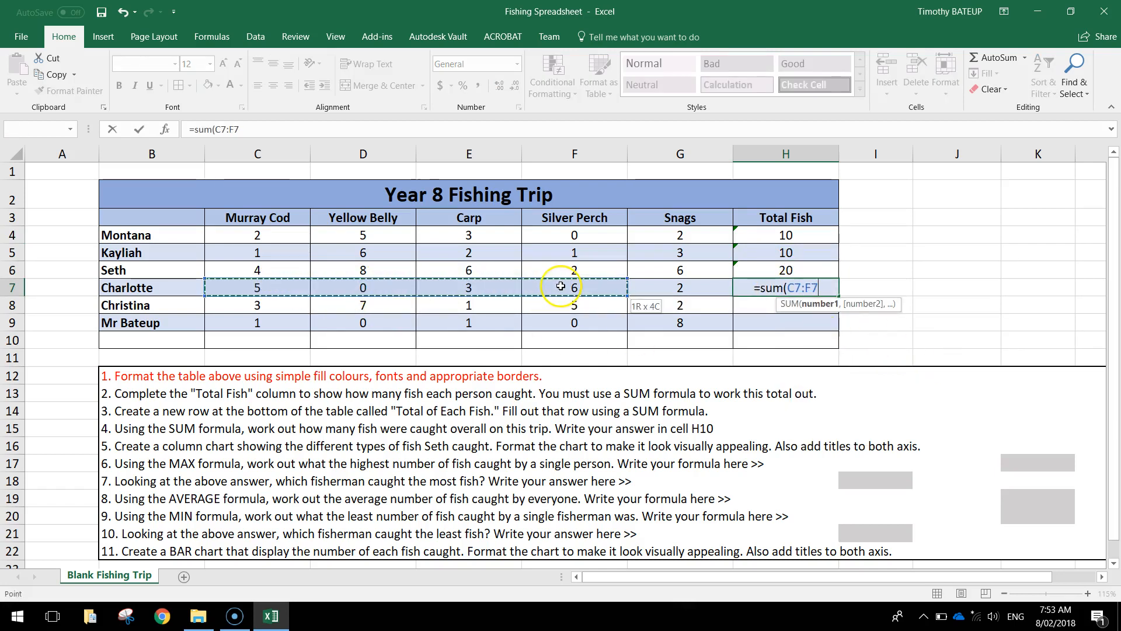
{"action": "type", "text": ")"}
{"action": "key", "text": "Return"}
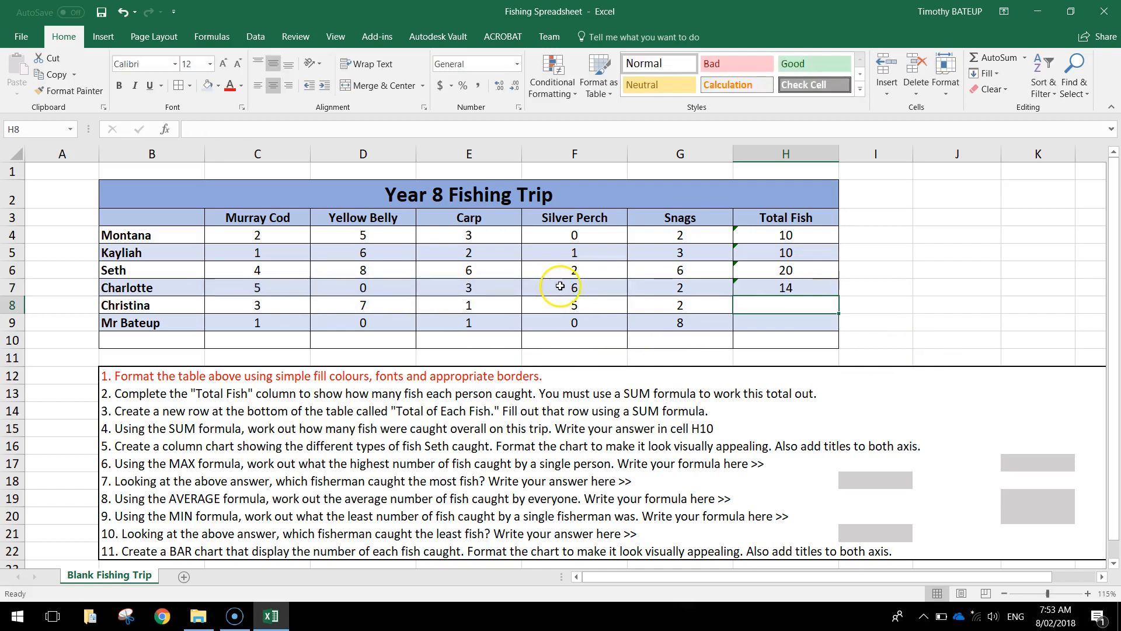
Enter =SUM(C8:F8) in cell H8 to total the fifth person's fish without Snags.
{"action": "type", "text": "=s"}
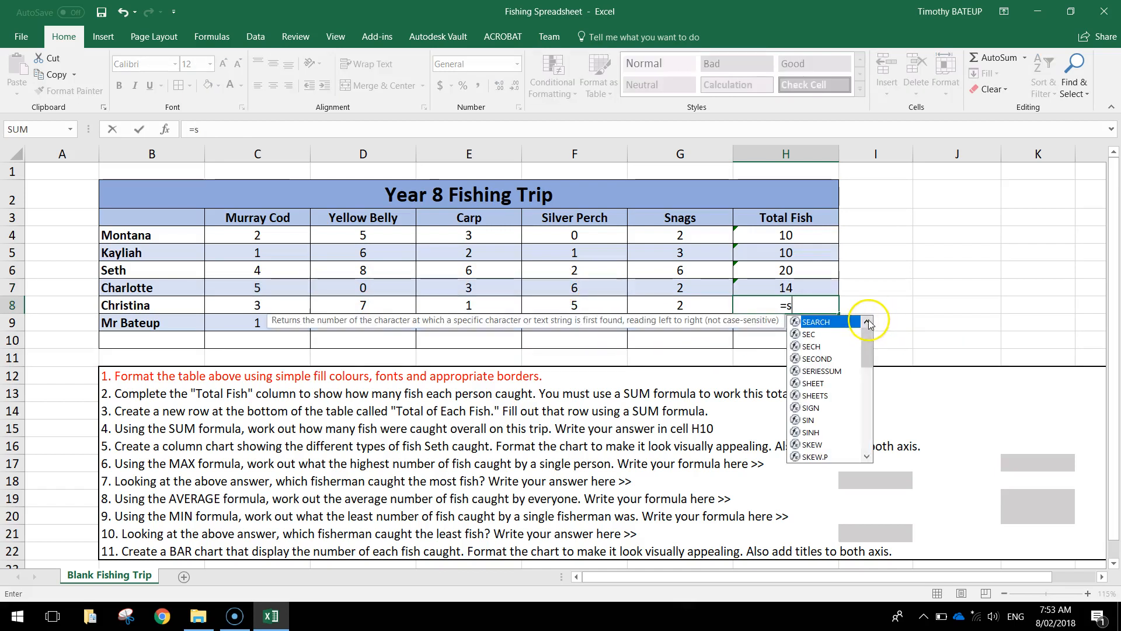
{"action": "type", "text": "um("}
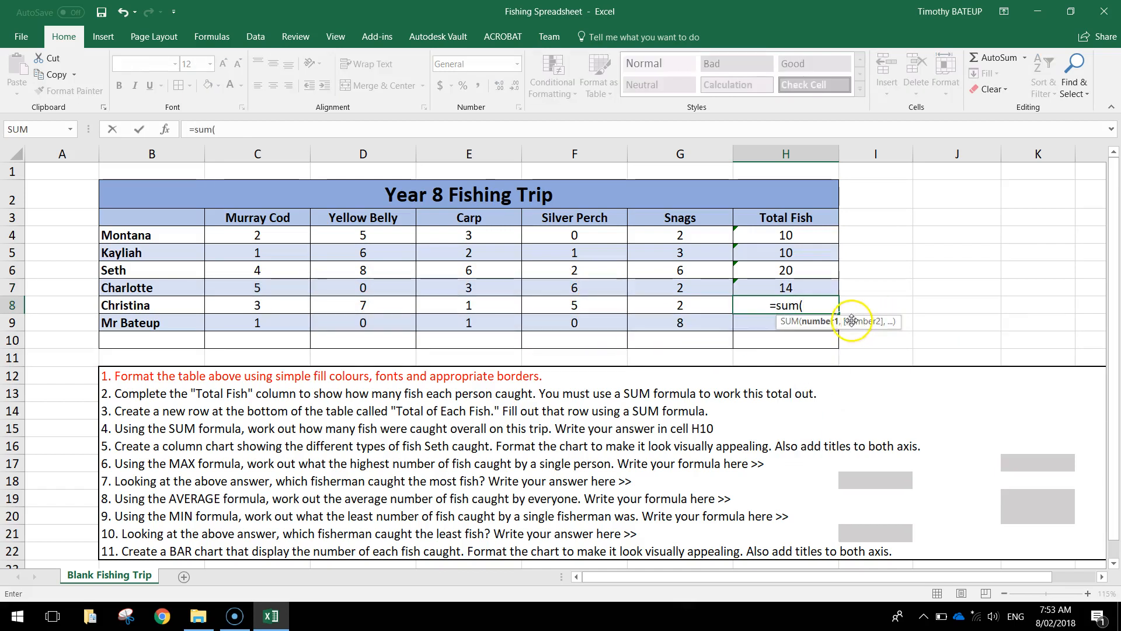
{"action": "left_click_drag", "start_coordinate": [278, 310], "coordinate": [545, 313]}
{"action": "type", "text": ")"}
{"action": "key", "text": "Return"}
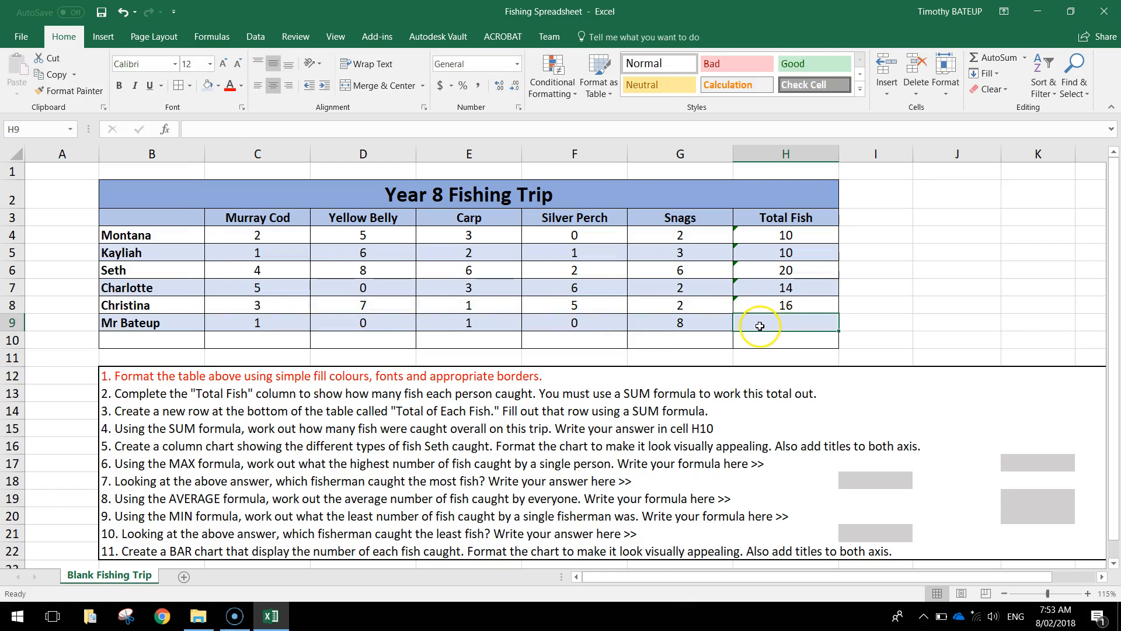
Enter =SUM(C9:F9) in cell H9 to total the sixth person's fish without Snags.
{"action": "type", "text": "=sum("}
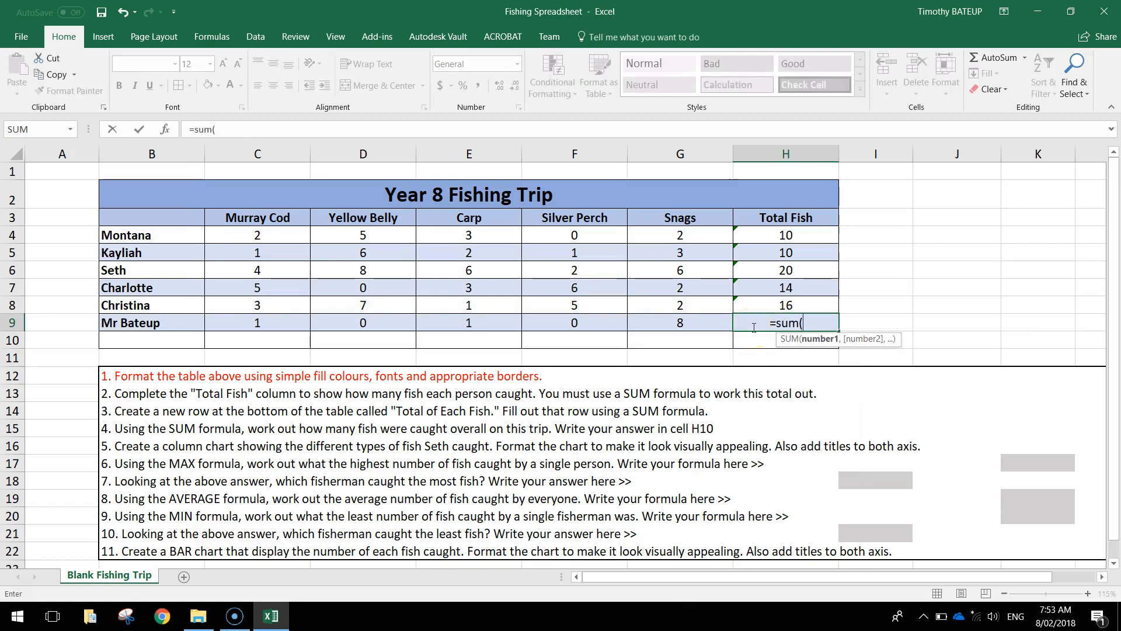
{"action": "left_click_drag", "start_coordinate": [281, 322], "coordinate": [600, 324]}
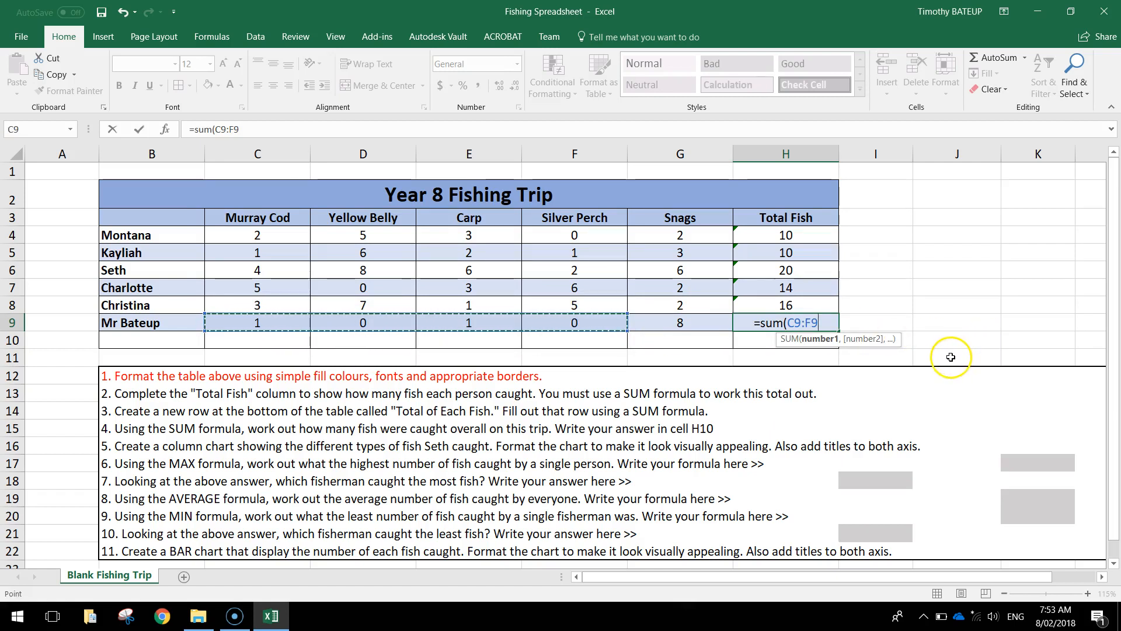
{"action": "key", "text": "Return"}
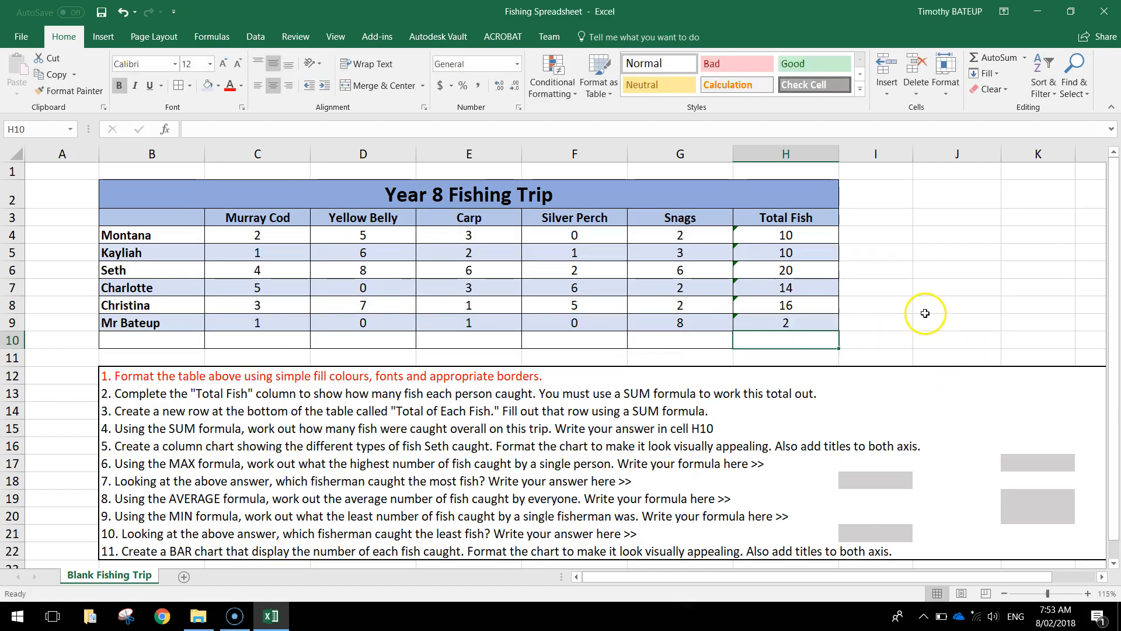
Check the SUM formulas in cells H4 to H9 of the Total Fish column.
{"action": "left_click", "coordinate": [797, 321]}
{"action": "left_click", "coordinate": [808, 303]}
{"action": "left_click", "coordinate": [811, 287]}
{"action": "left_click", "coordinate": [809, 270]}
{"action": "left_click", "coordinate": [799, 252]}
{"action": "left_click", "coordinate": [791, 236]}
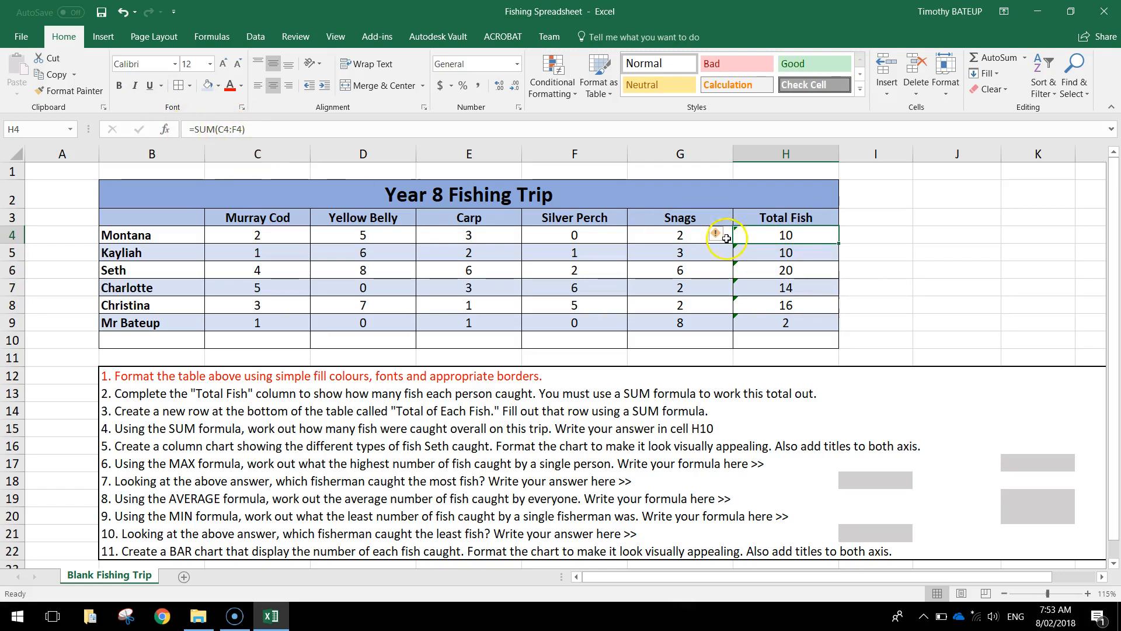
{"action": "left_click", "coordinate": [788, 254]}
{"action": "left_click", "coordinate": [794, 270]}
{"action": "left_click", "coordinate": [799, 285]}
{"action": "left_click", "coordinate": [804, 304]}
{"action": "left_click", "coordinate": [796, 323]}
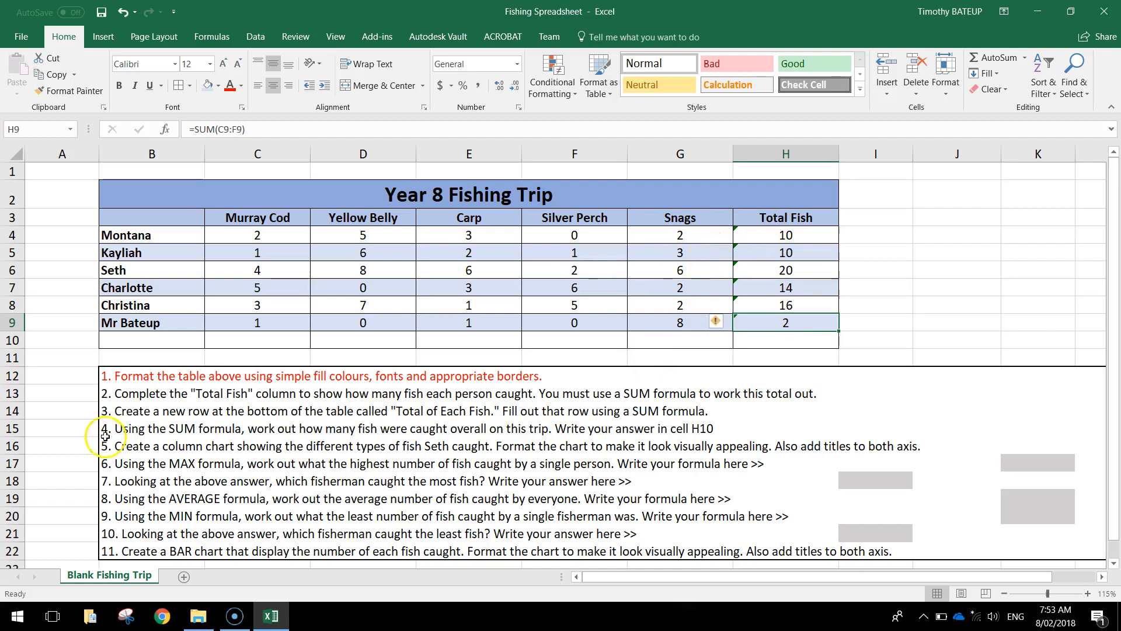
Mark task 2 as done by changing its text in cell B13 to red.
{"action": "left_click", "coordinate": [111, 393]}
{"action": "left_click", "coordinate": [232, 86]}
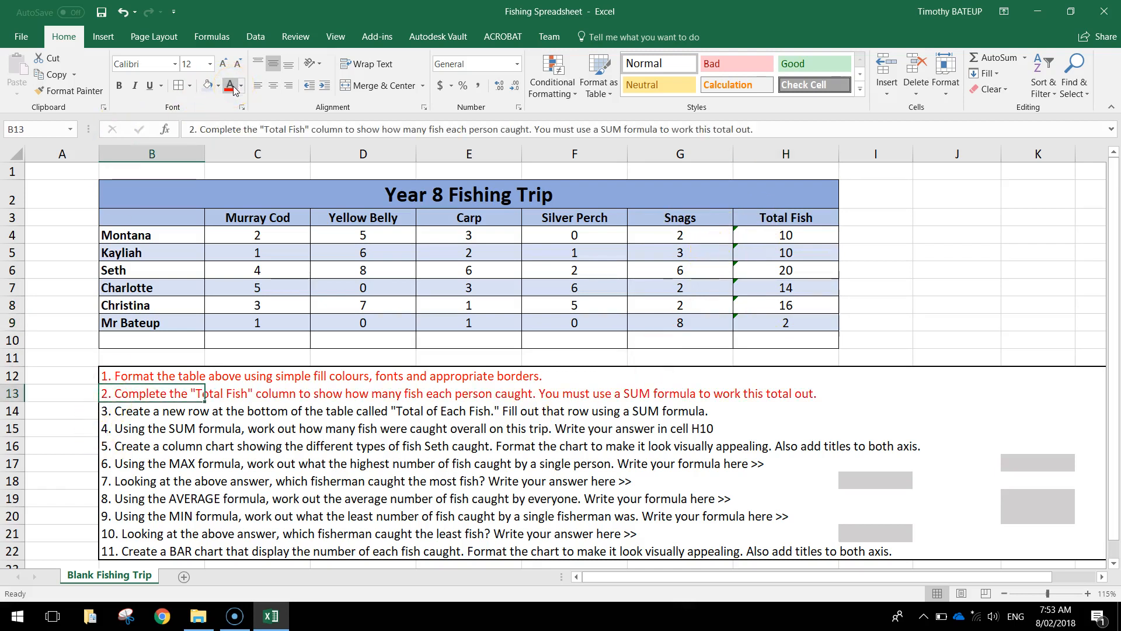
Label the empty bottom row of the table "Total of Each Fish" in cell B10 and left-align the label.
{"action": "left_click", "coordinate": [150, 412]}
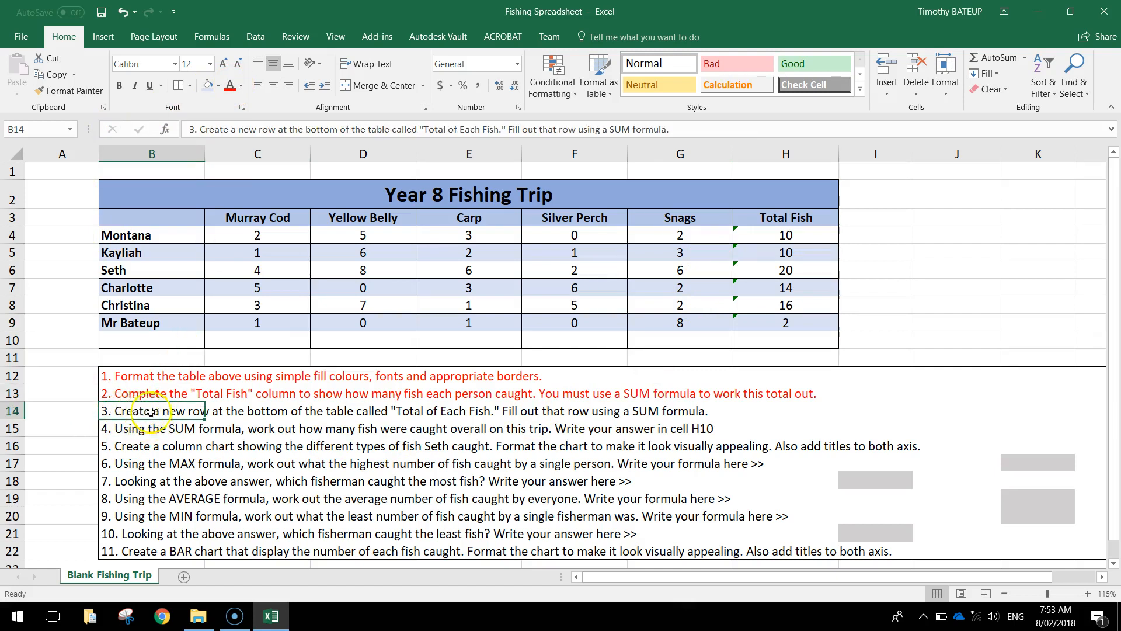
{"action": "left_click", "coordinate": [149, 446]}
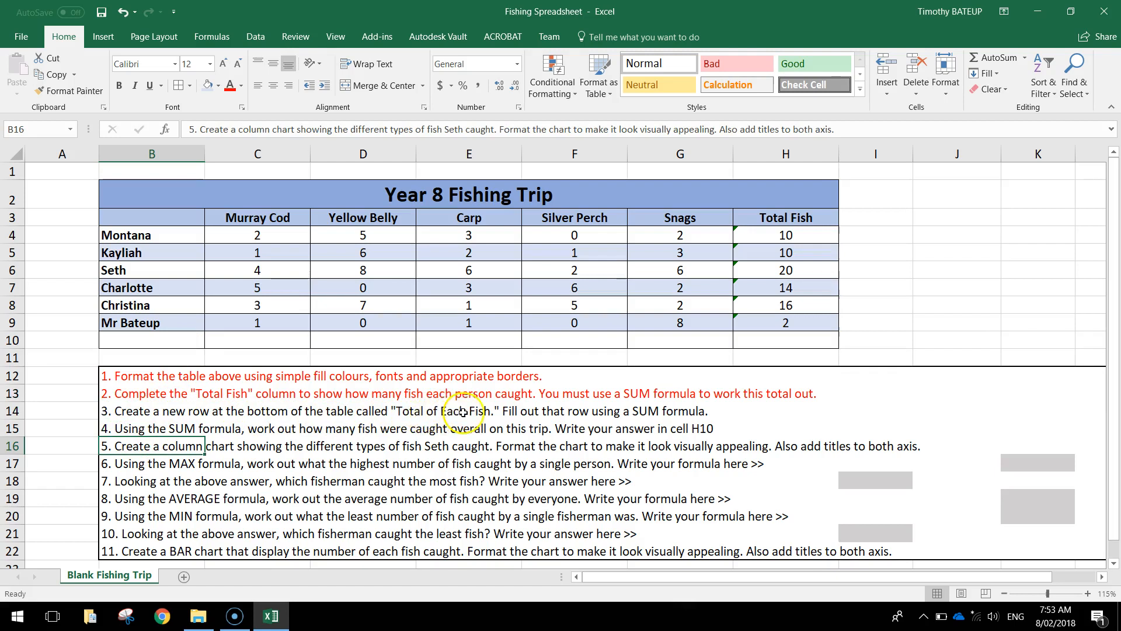
{"action": "left_click", "coordinate": [635, 411]}
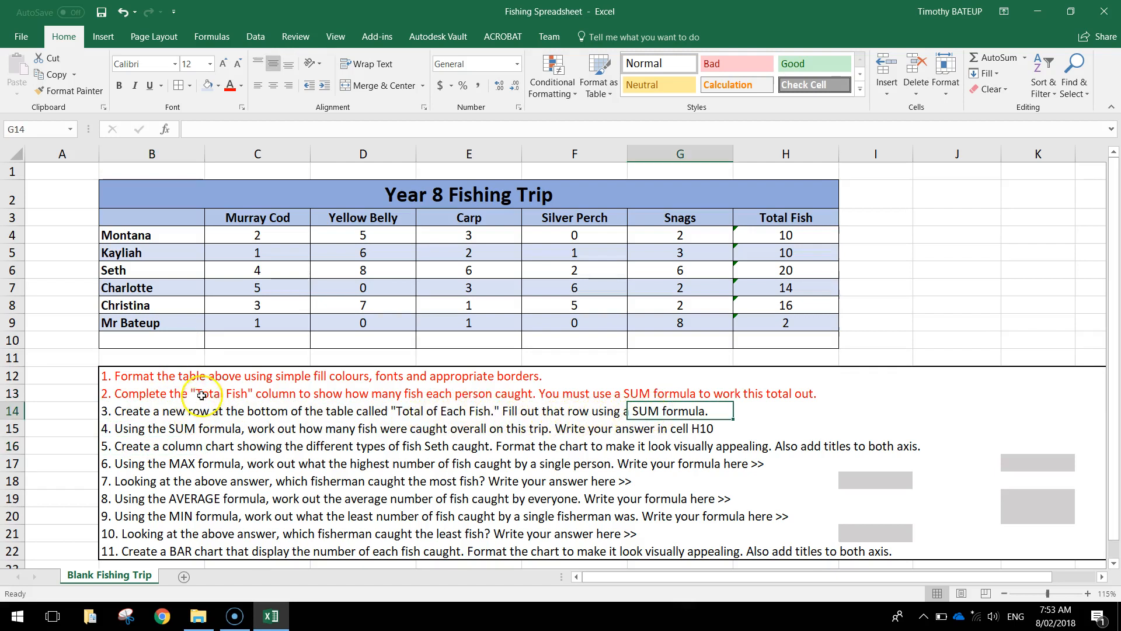
{"action": "left_click_drag", "start_coordinate": [114, 305], "coordinate": [138, 322]}
{"action": "left_click", "coordinate": [128, 342]}
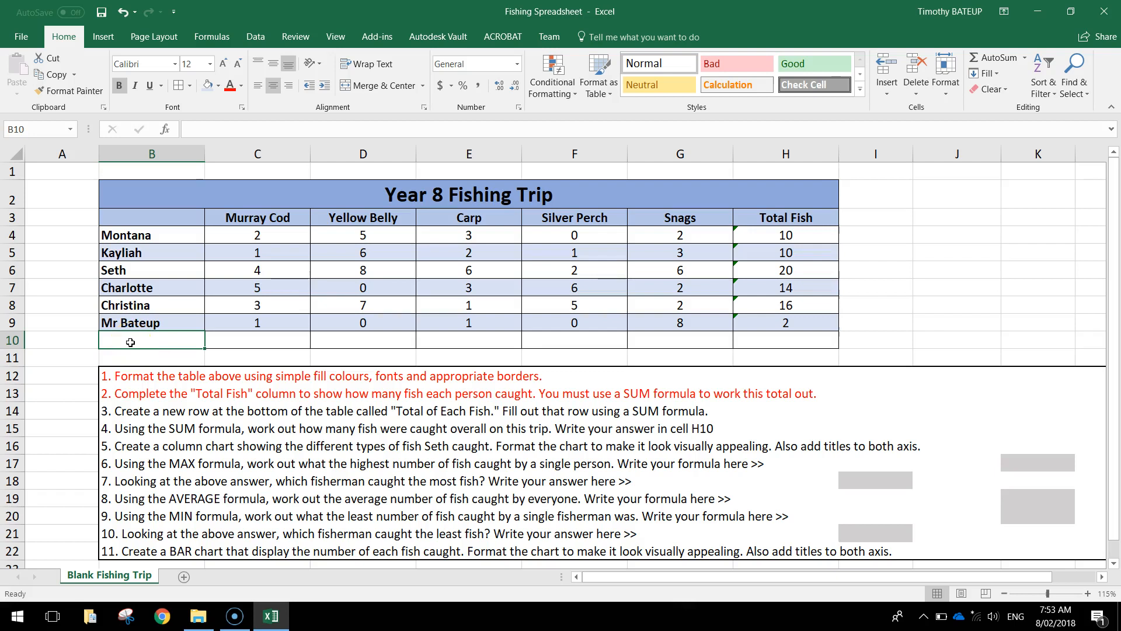
{"action": "type", "text": "Total"}
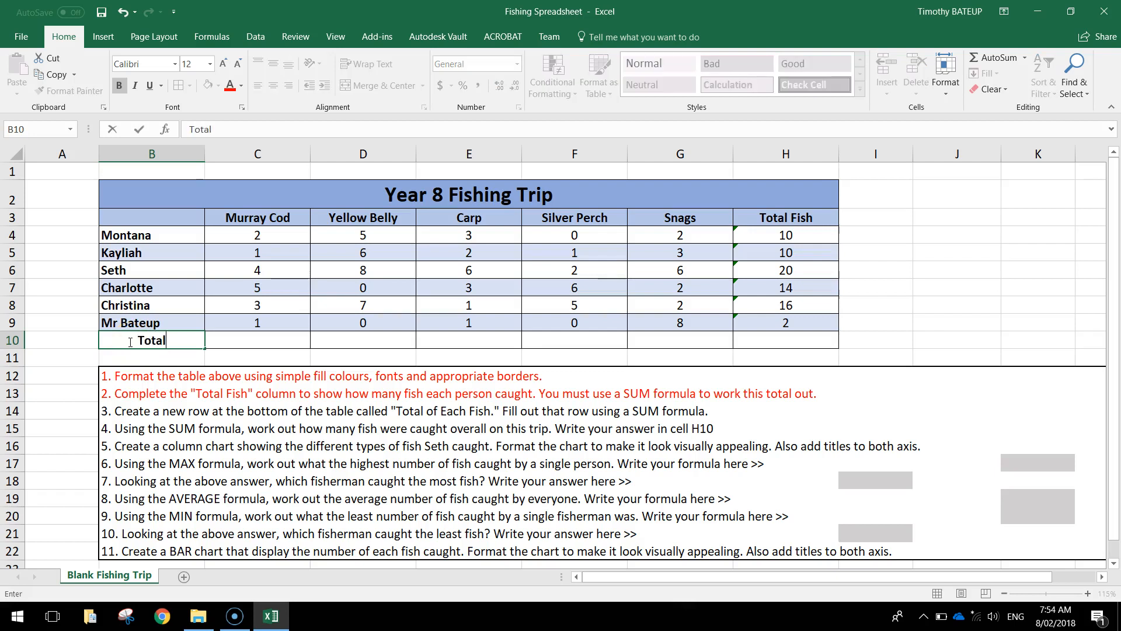
{"action": "type", "text": " of Each Fish"}
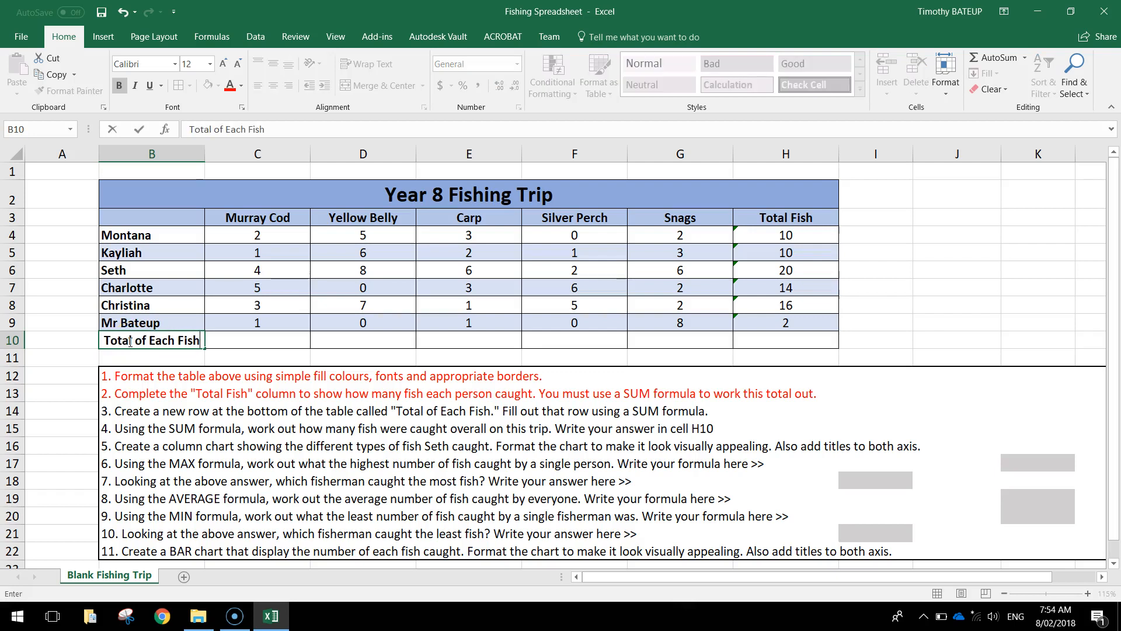
{"action": "left_click", "coordinate": [218, 338]}
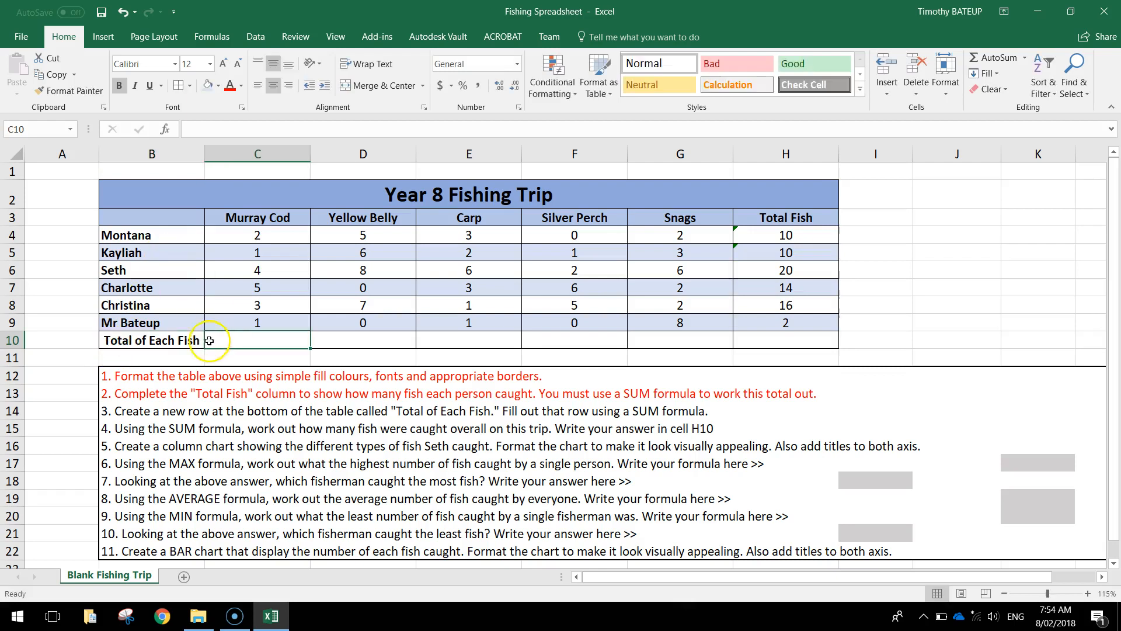
{"action": "left_click", "coordinate": [258, 86]}
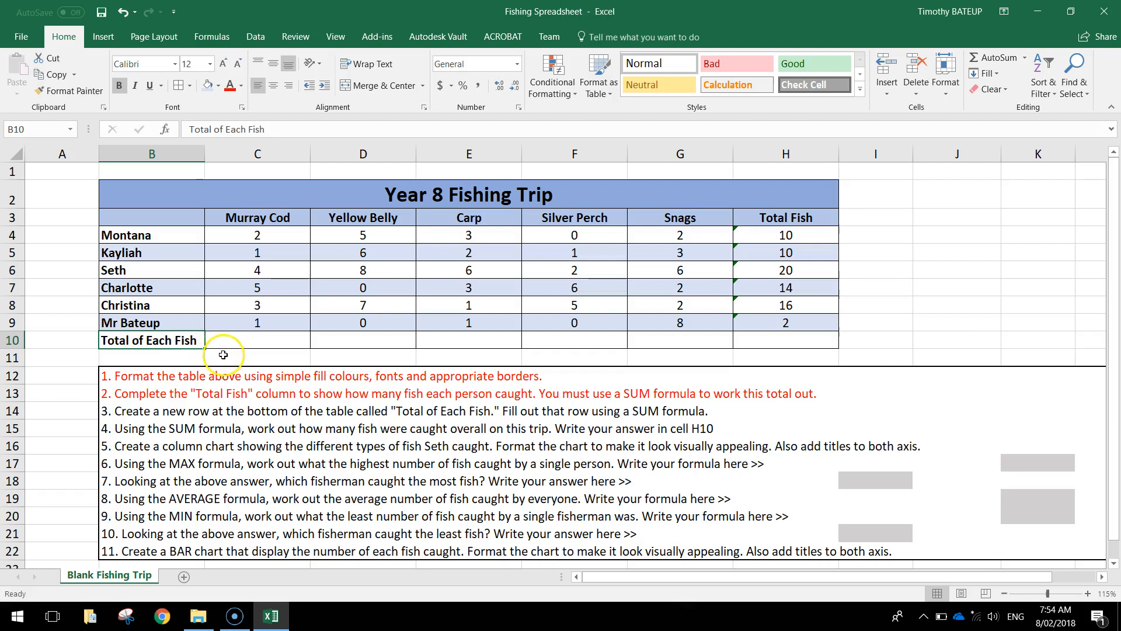
Enter =SUM(C4:C9) in cell C10 to total the Murray Cod column.
{"action": "left_click_drag", "start_coordinate": [270, 221], "coordinate": [269, 323]}
{"action": "left_click", "coordinate": [265, 340]}
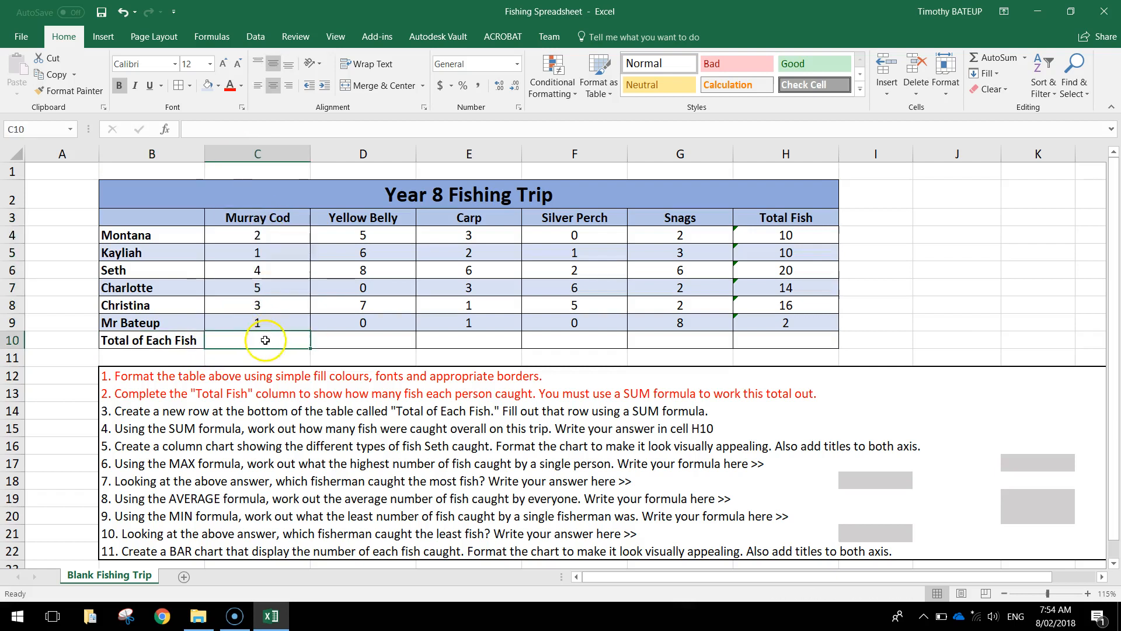
{"action": "left_click_drag", "start_coordinate": [380, 234], "coordinate": [366, 337]}
{"action": "left_click", "coordinate": [366, 337]}
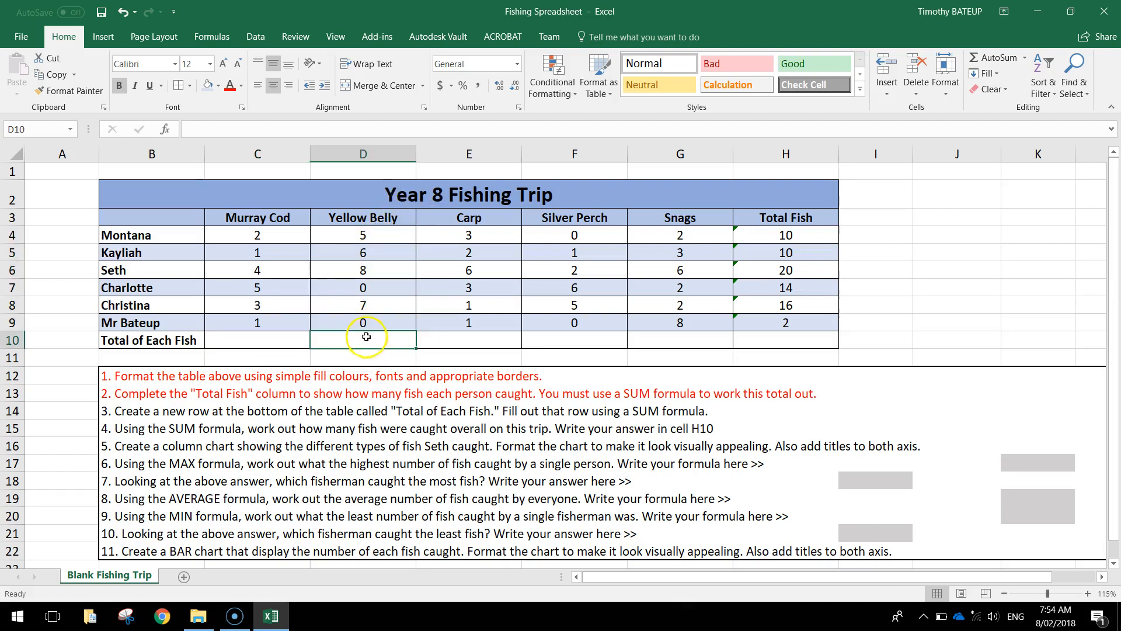
{"action": "left_click", "coordinate": [274, 340]}
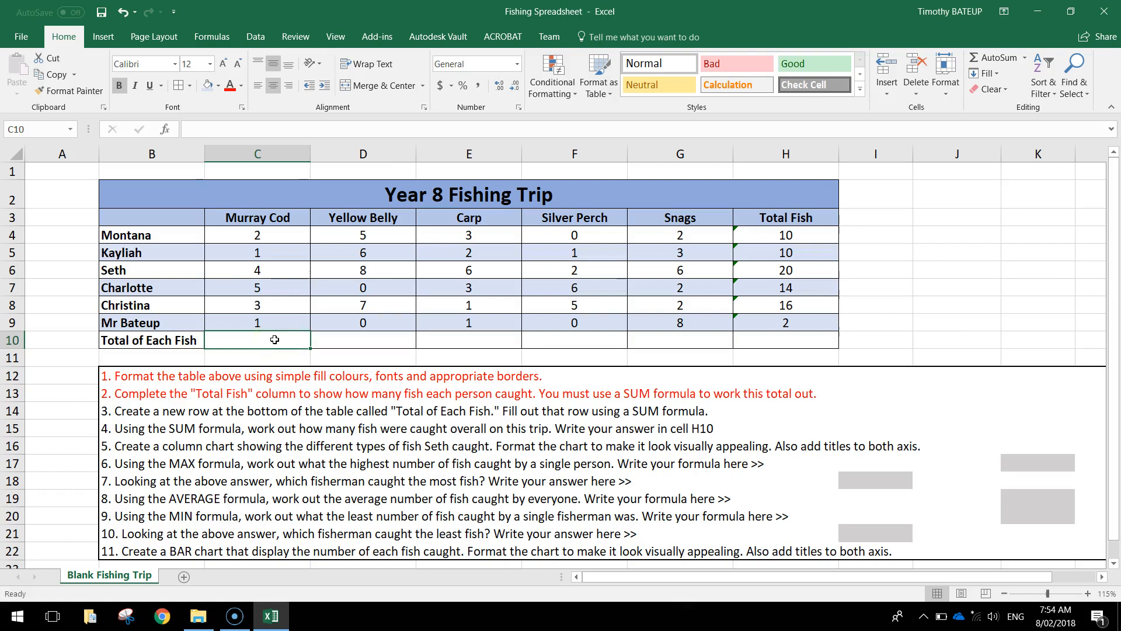
{"action": "type", "text": "="}
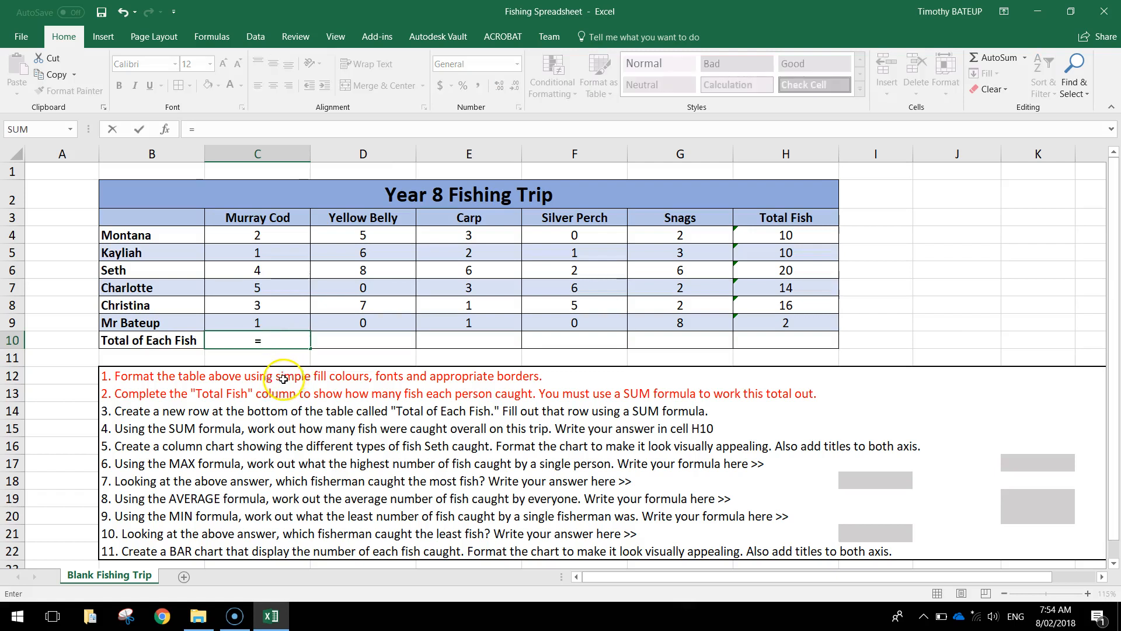
{"action": "type", "text": "sum("}
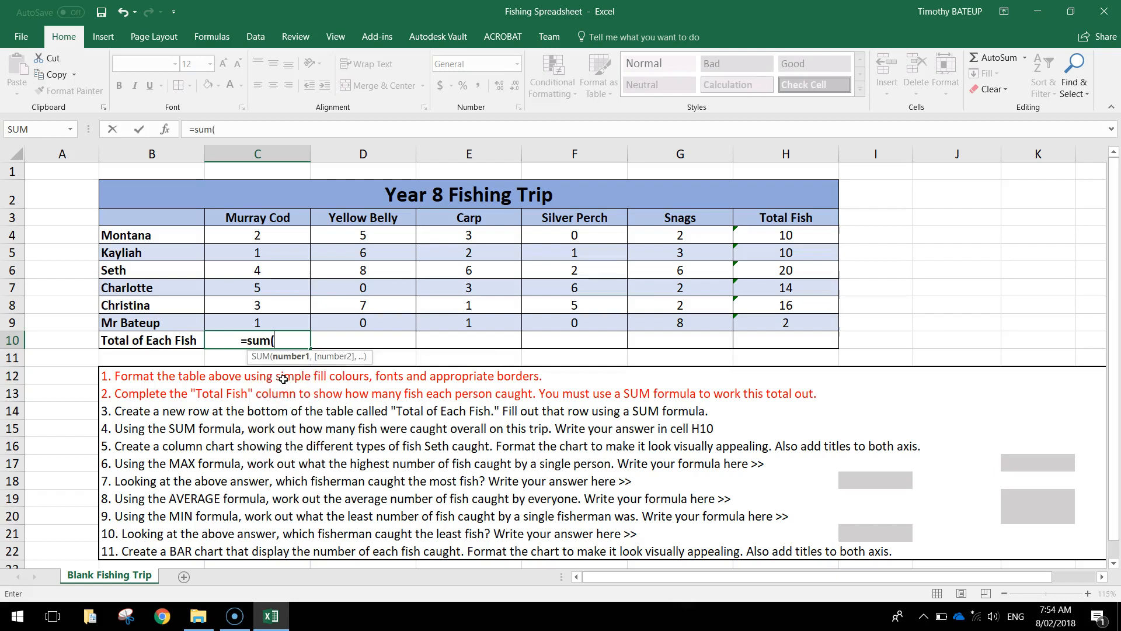
{"action": "left_click_drag", "start_coordinate": [283, 235], "coordinate": [285, 318]}
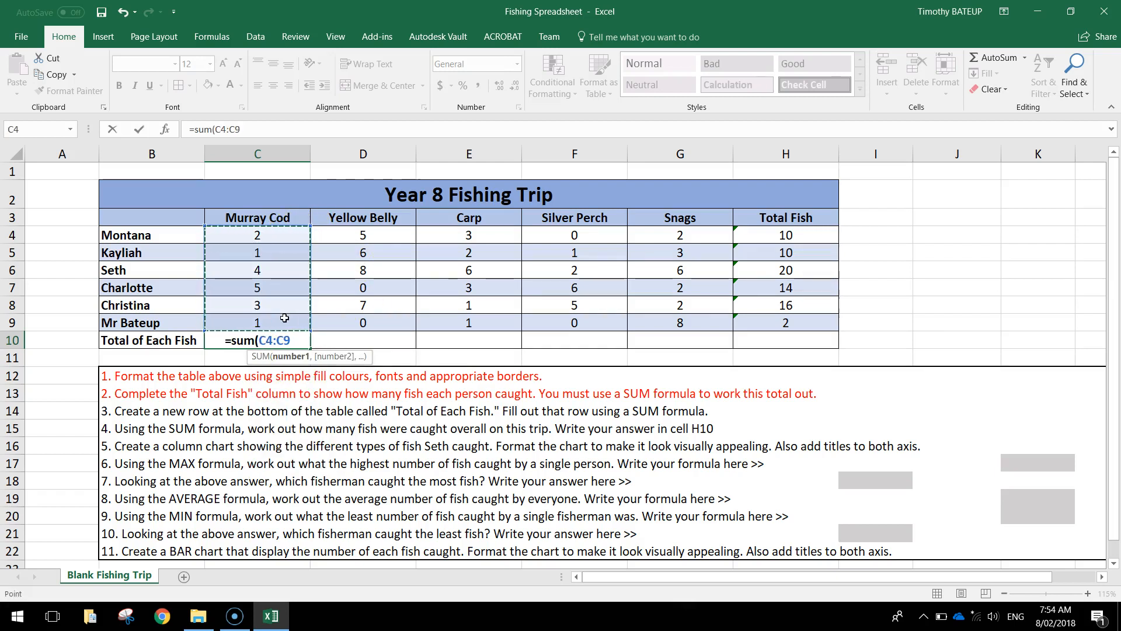
{"action": "type", "text": ")"}
{"action": "key", "text": "Return"}
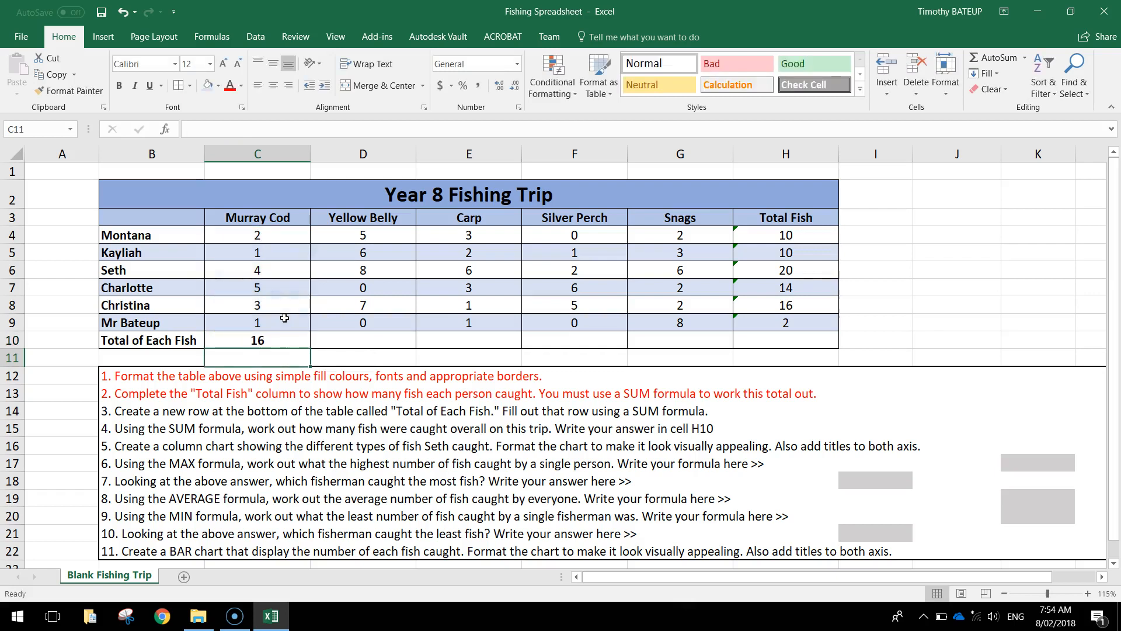
Total the Yellow Belly column in cell D10 using AutoSum over D4:D9.
{"action": "left_click", "coordinate": [351, 341]}
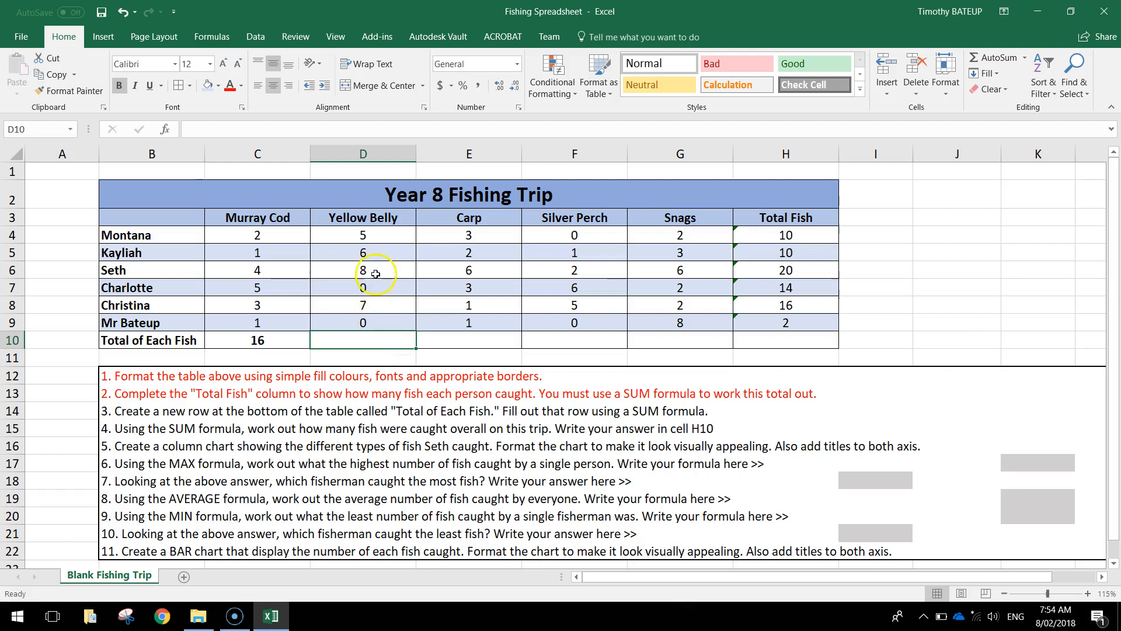
{"action": "left_click_drag", "start_coordinate": [370, 235], "coordinate": [368, 321]}
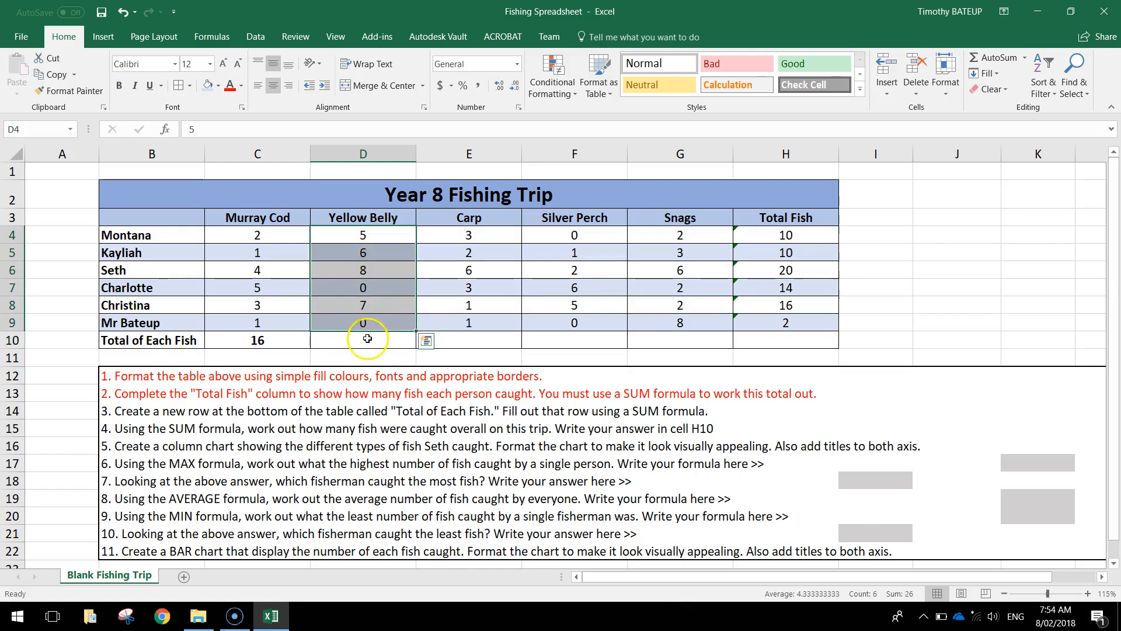
{"action": "left_click", "coordinate": [367, 341]}
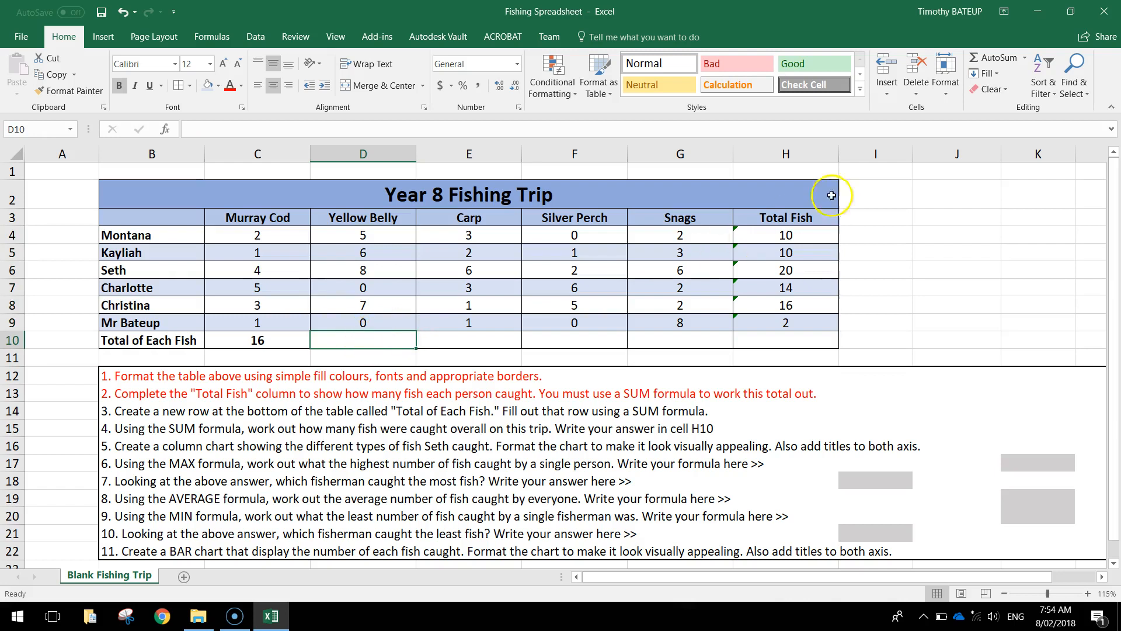
{"action": "left_click", "coordinate": [999, 58]}
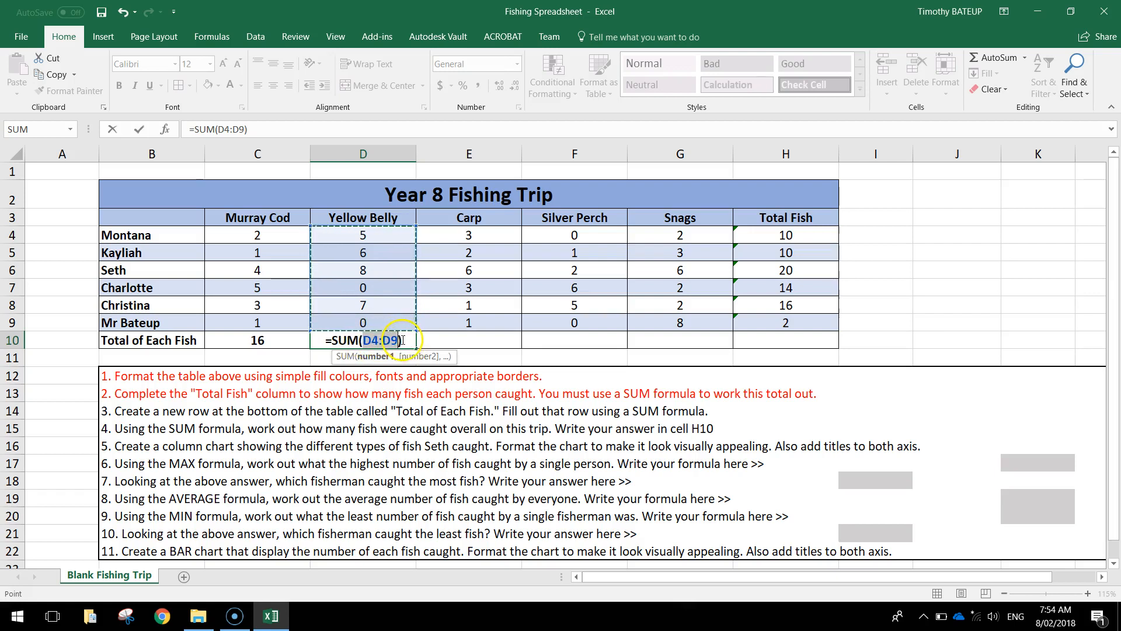
{"action": "key", "text": "Return"}
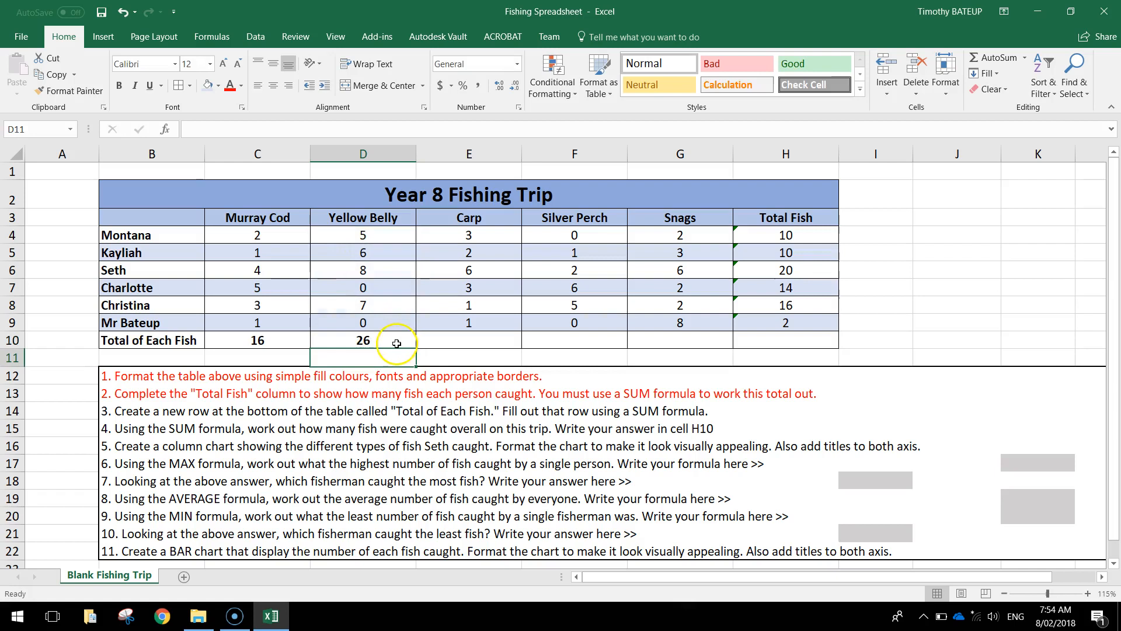
Total the Carp column in cell E10 using AutoSum over E4:E9.
{"action": "left_click", "coordinate": [484, 335]}
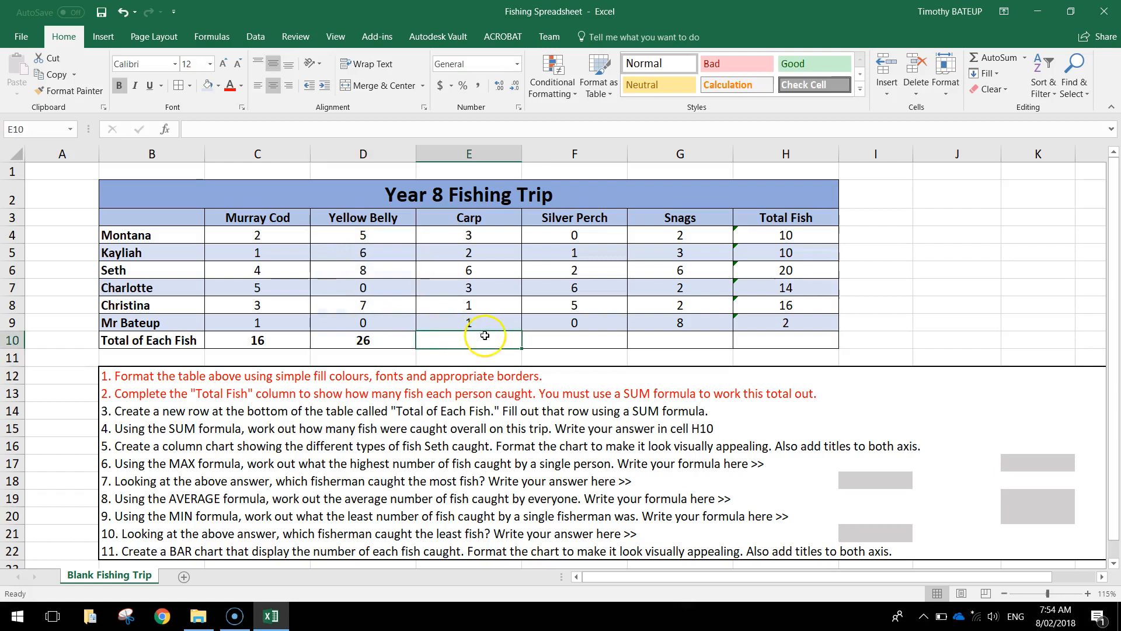
{"action": "left_click", "coordinate": [997, 58]}
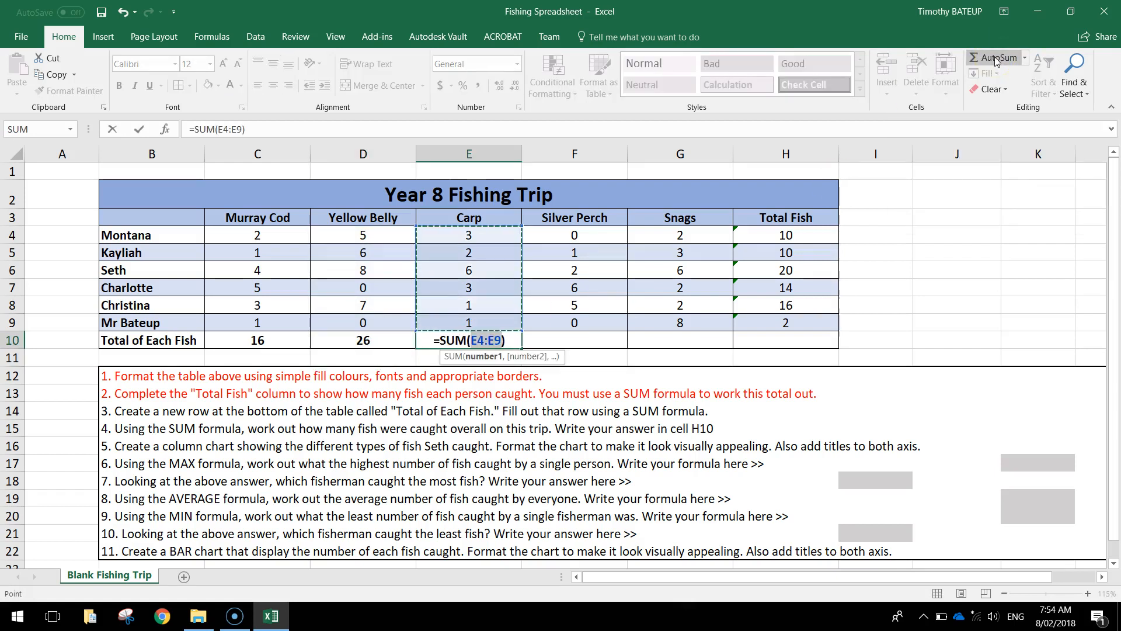
{"action": "key", "text": "Return"}
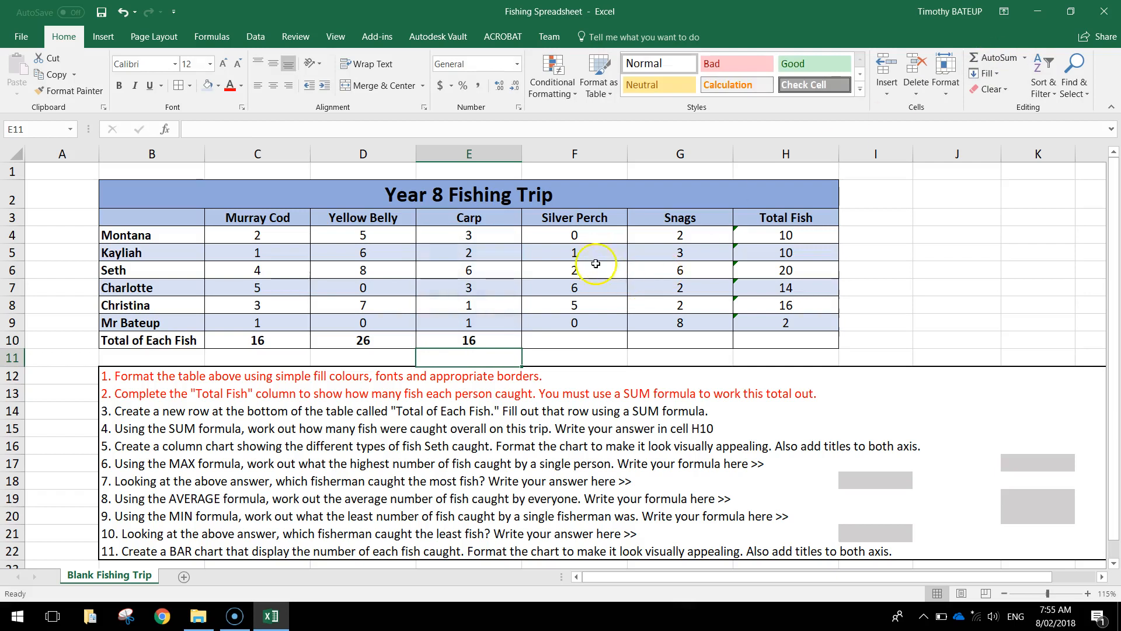
Total the Silver Perch column in cell F10 using AutoSum over F4:F9.
{"action": "left_click", "coordinate": [584, 338]}
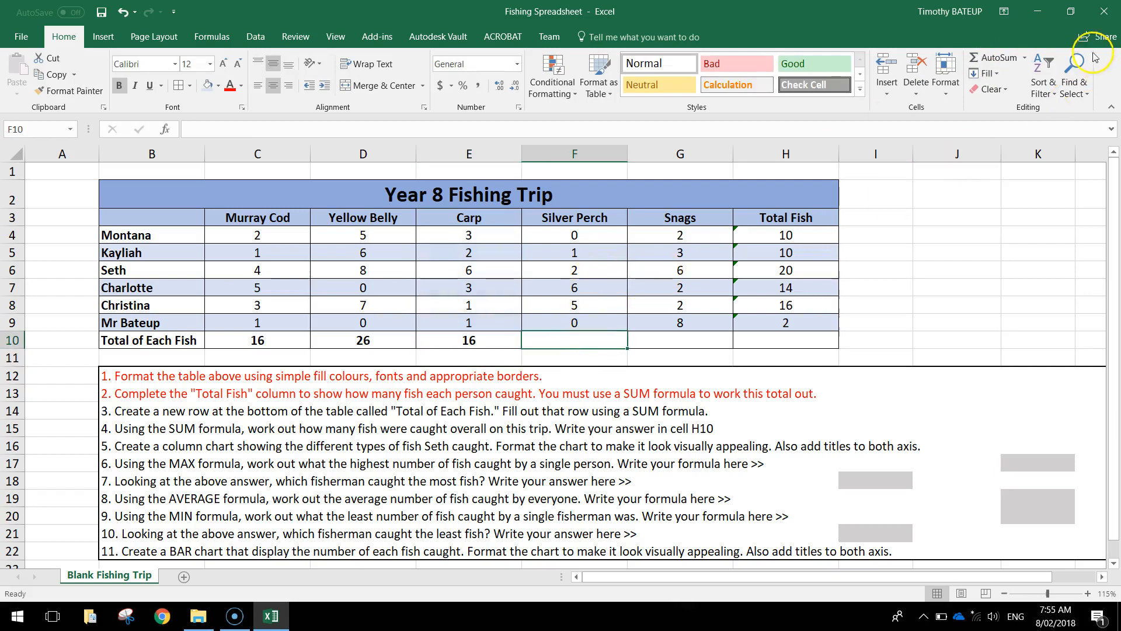
{"action": "left_click", "coordinate": [992, 58]}
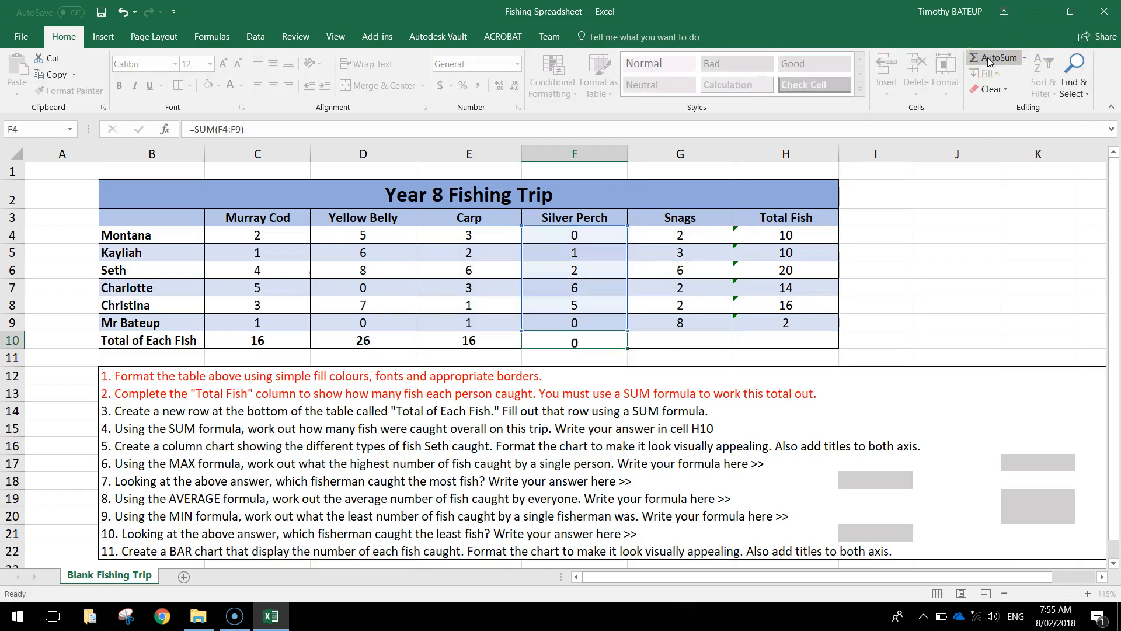
{"action": "key", "text": "Return"}
Select the Snags values G4:G9 and apply AutoSum to total them in cell G10.
{"action": "left_click_drag", "start_coordinate": [692, 233], "coordinate": [689, 320]}
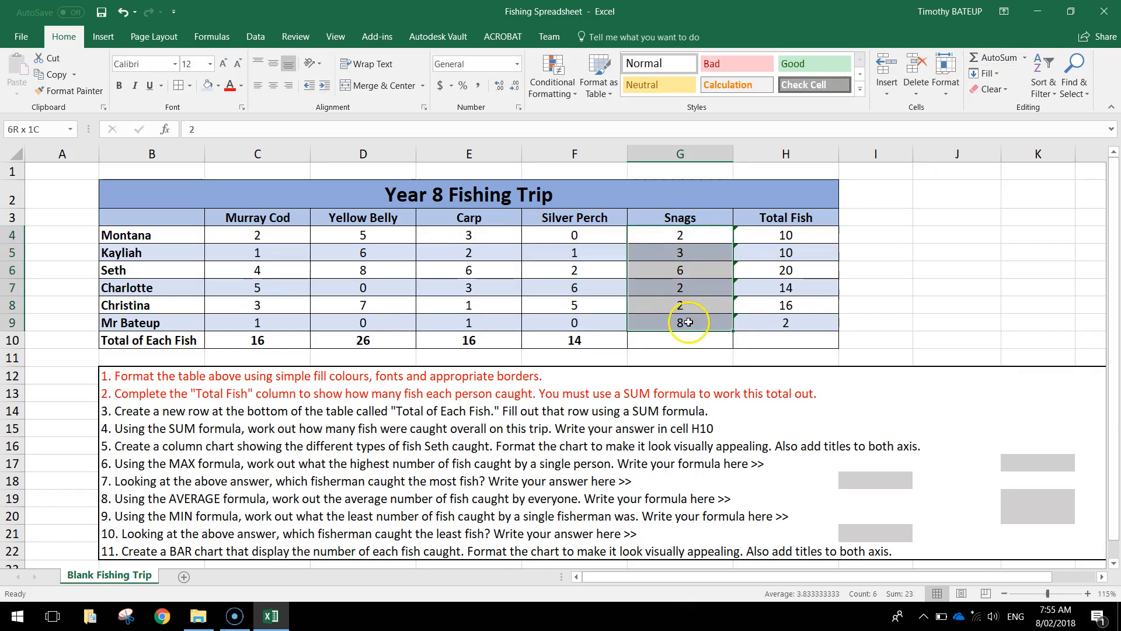
{"action": "left_click", "coordinate": [987, 57]}
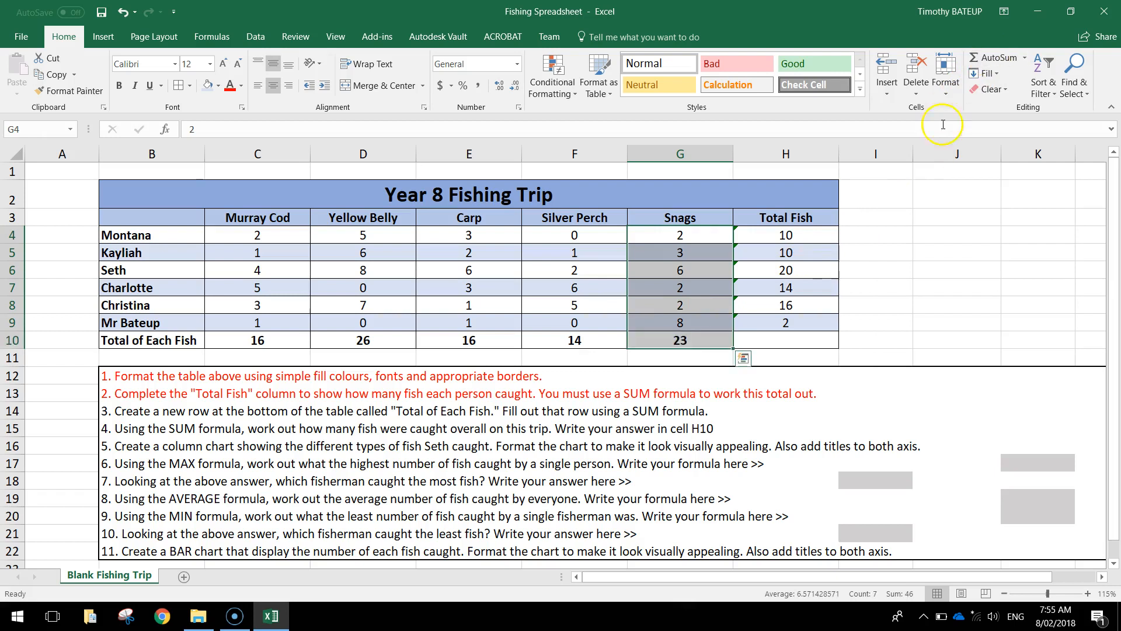
{"action": "left_click", "coordinate": [963, 375]}
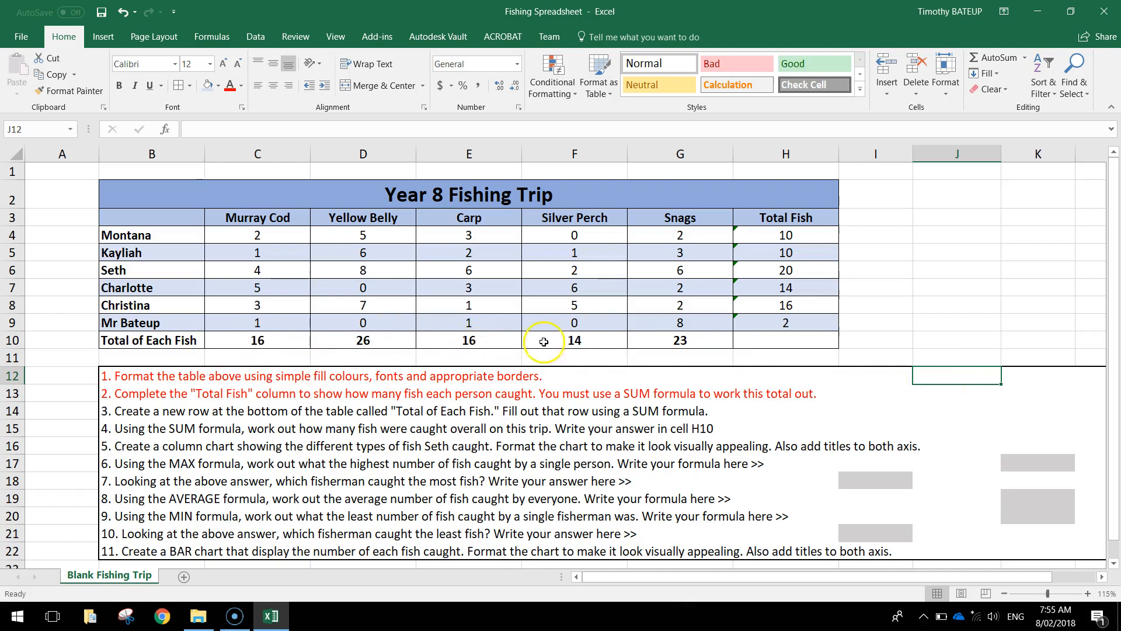
{"action": "left_click", "coordinate": [388, 342]}
{"action": "left_click_drag", "start_coordinate": [379, 218], "coordinate": [380, 342]}
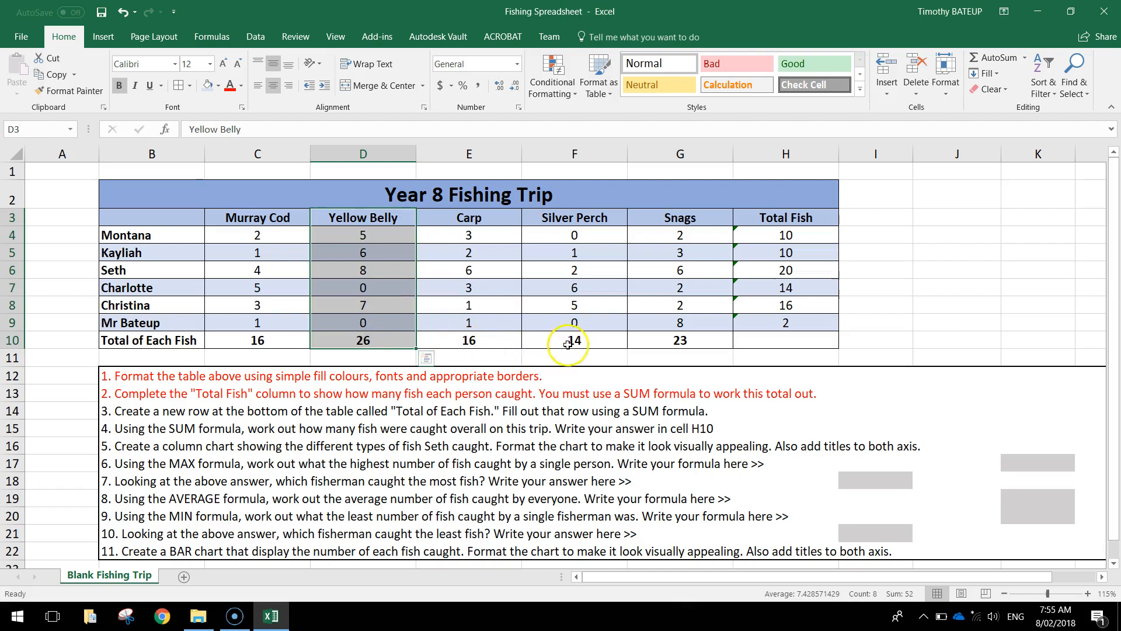
Colour the completed task 3 instruction in cell B14 red, after checking the Silver Perch total.
{"action": "left_click_drag", "start_coordinate": [587, 341], "coordinate": [608, 217]}
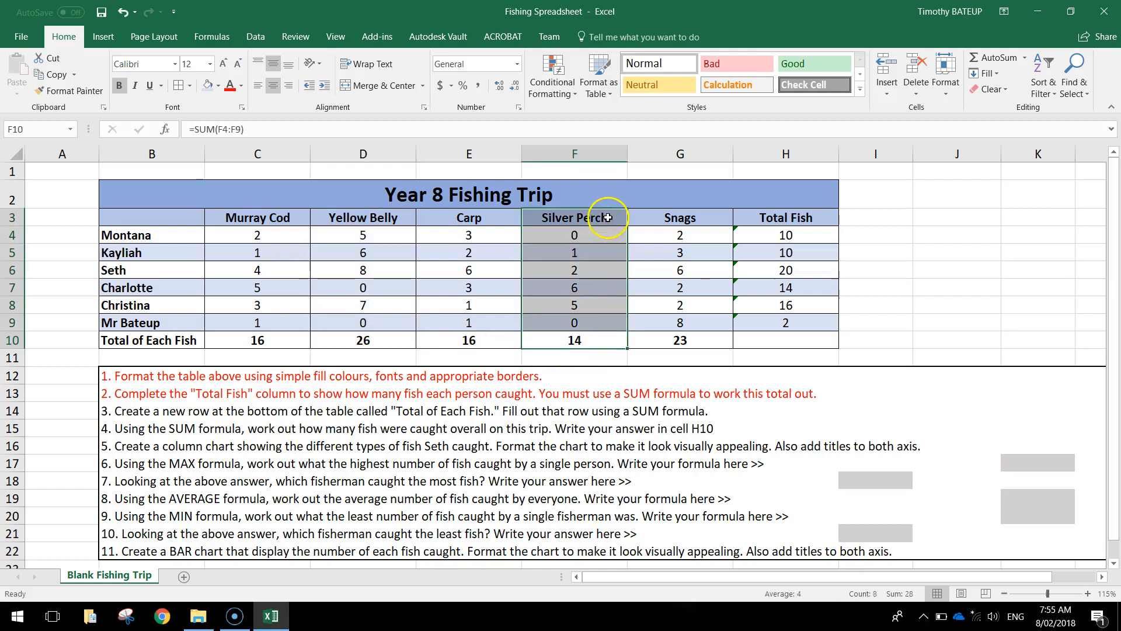
{"action": "left_click", "coordinate": [607, 343]}
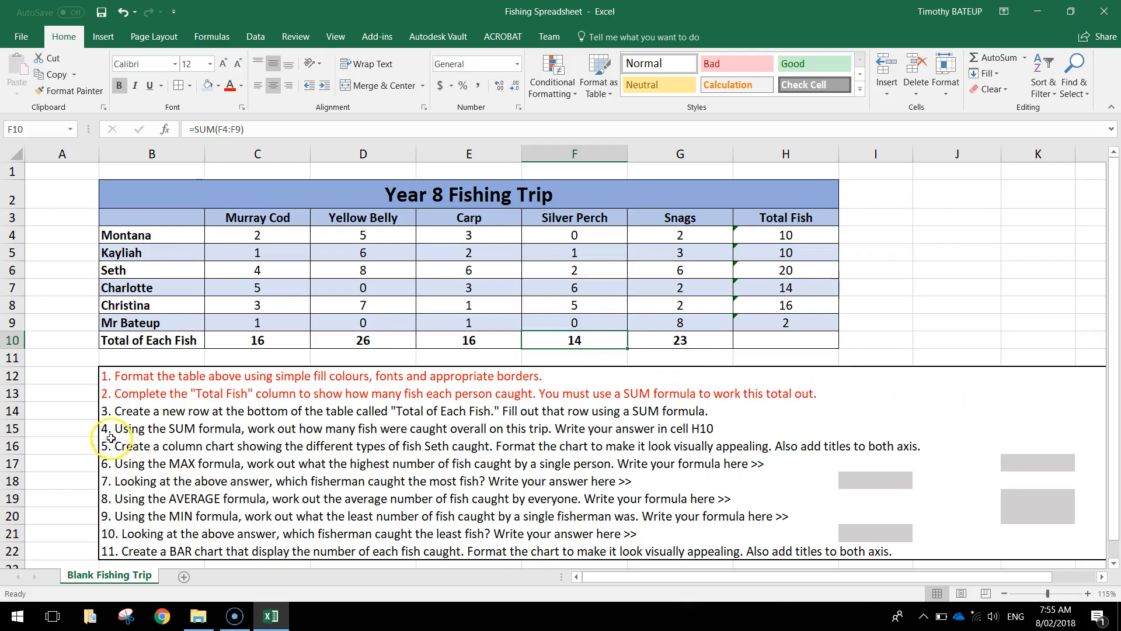
{"action": "left_click", "coordinate": [120, 410]}
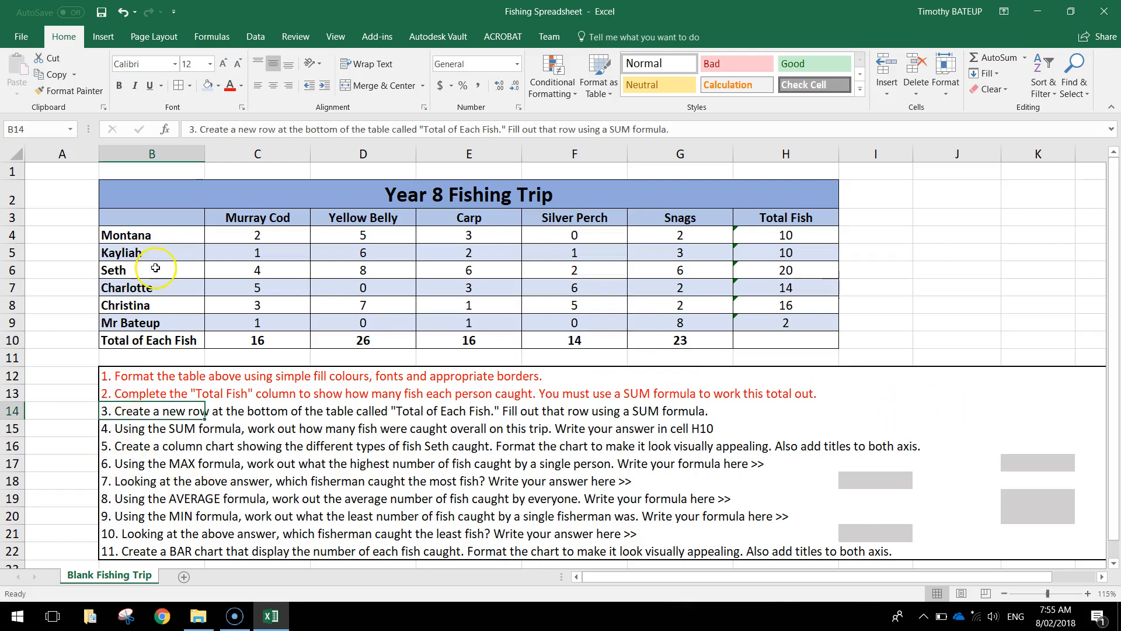
{"action": "left_click", "coordinate": [230, 87]}
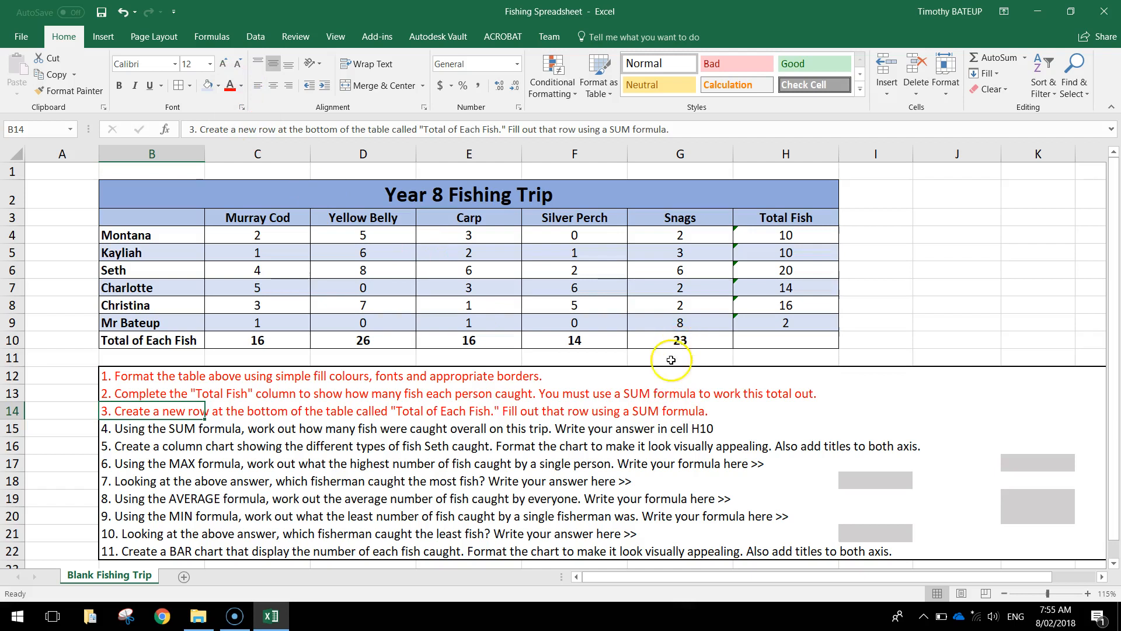
Enter a SUM formula over C10:F10 in cell H10 to total all fish caught on the trip.
{"action": "left_click", "coordinate": [125, 431]}
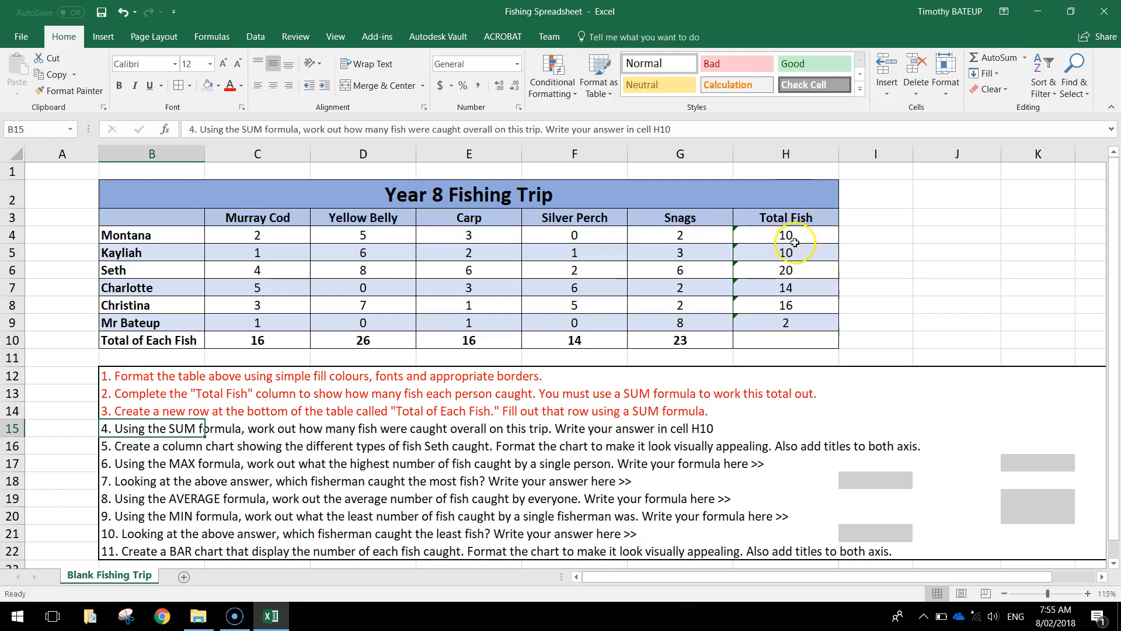
{"action": "left_click", "coordinate": [784, 339]}
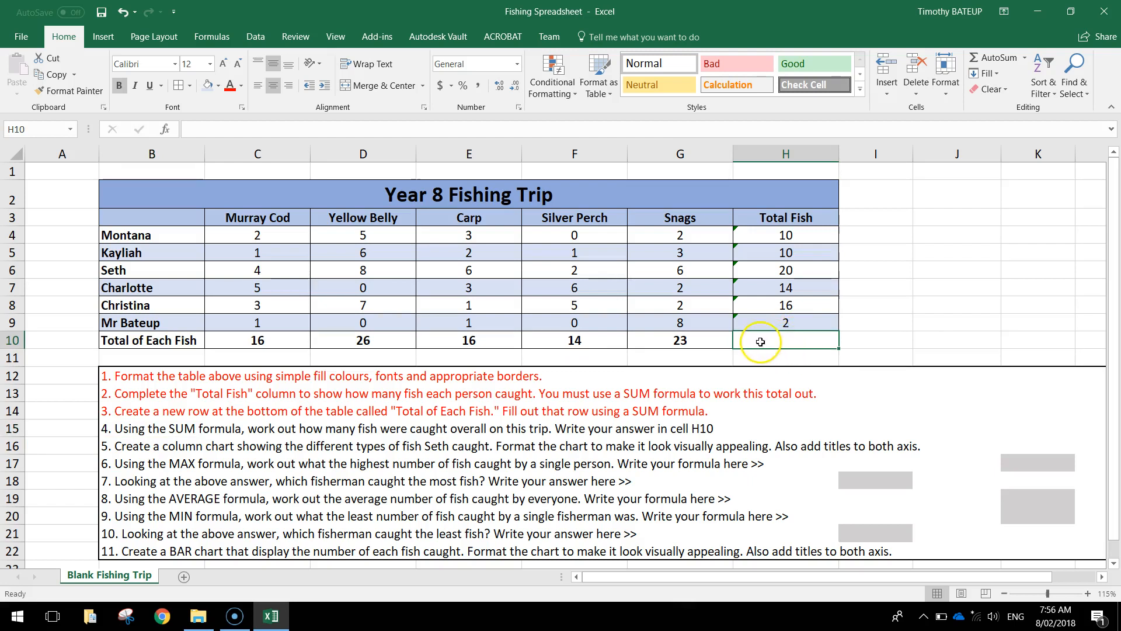
{"action": "left_click", "coordinate": [686, 334]}
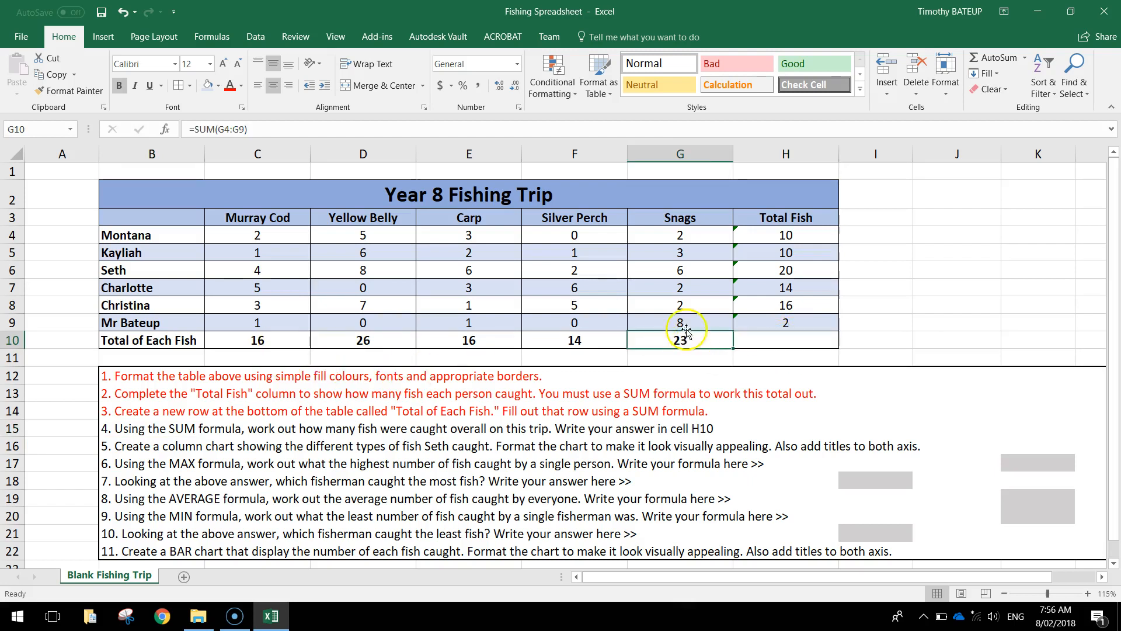
{"action": "left_click", "coordinate": [780, 341]}
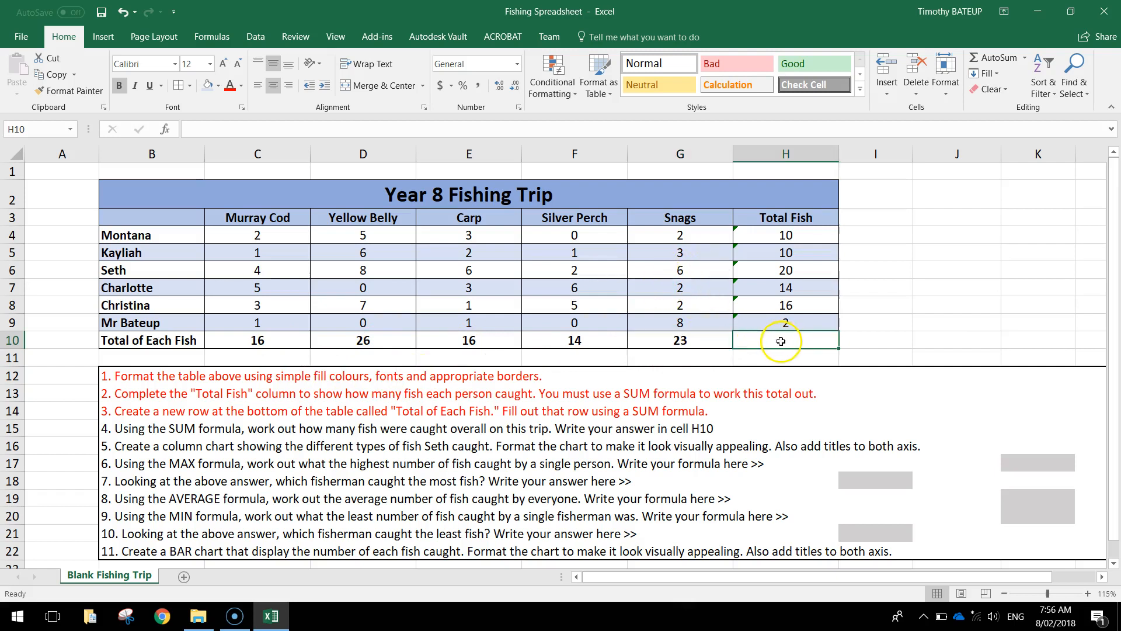
{"action": "type", "text": "="}
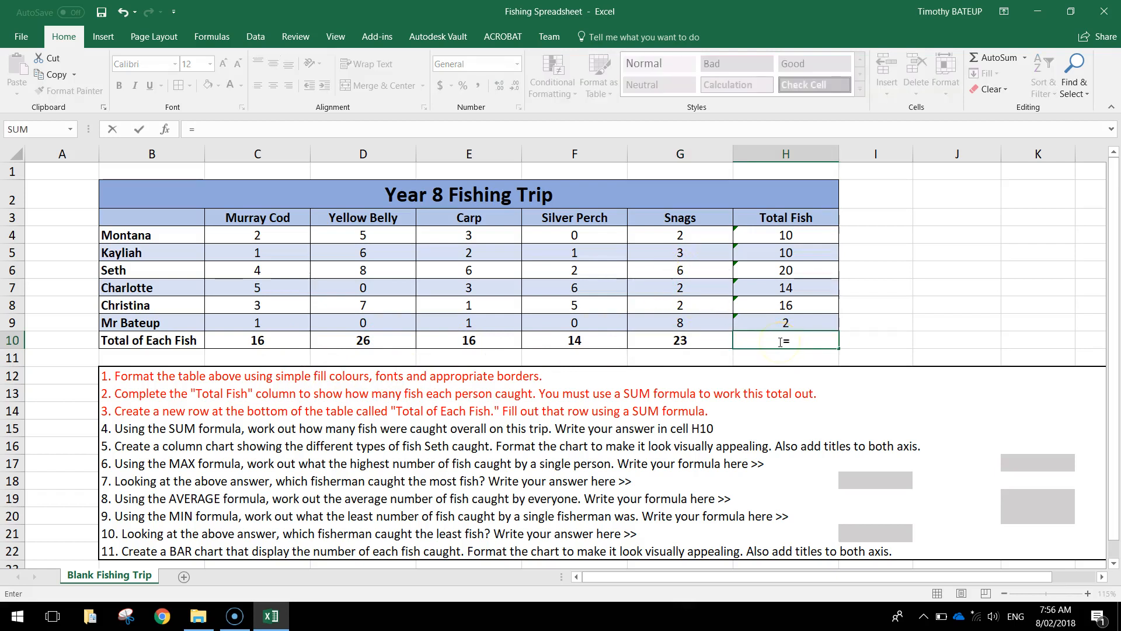
{"action": "type", "text": "sum"}
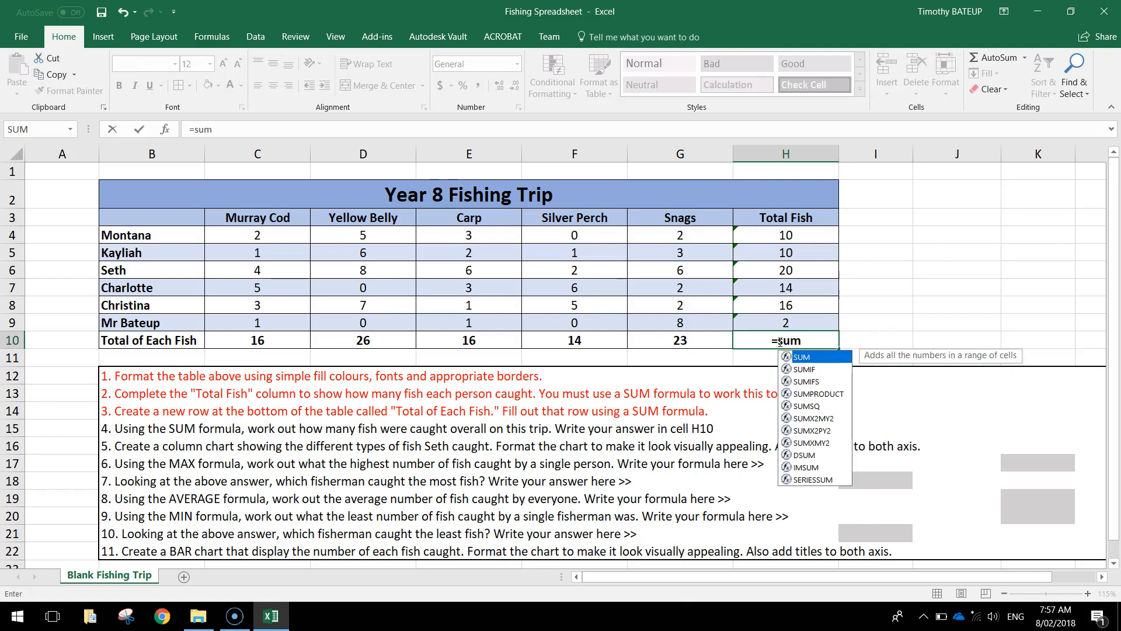
{"action": "type", "text": "("}
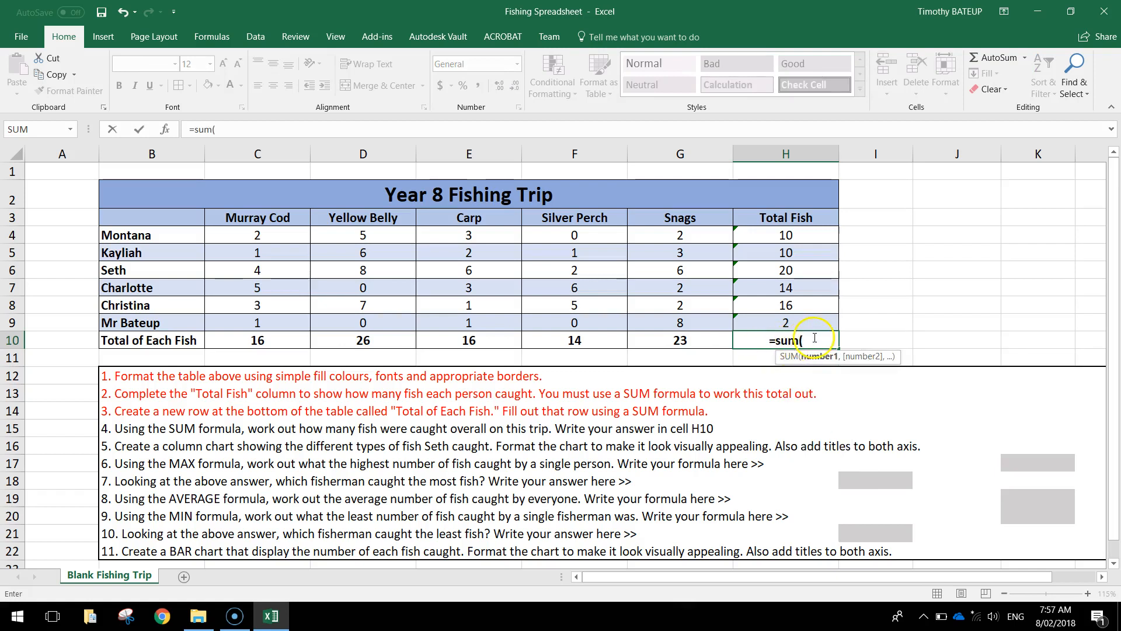
{"action": "left_click", "coordinate": [277, 340]}
{"action": "left_click_drag", "start_coordinate": [277, 340], "coordinate": [558, 340]}
{"action": "type", "text": ")"}
{"action": "key", "text": "Return"}
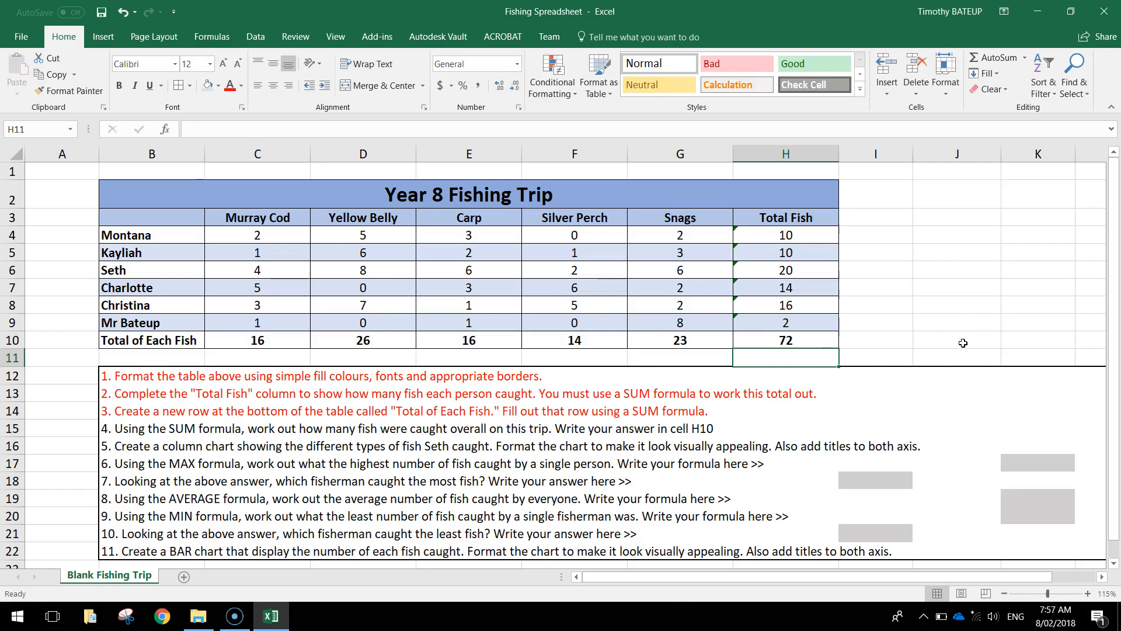
{"action": "left_click", "coordinate": [785, 337]}
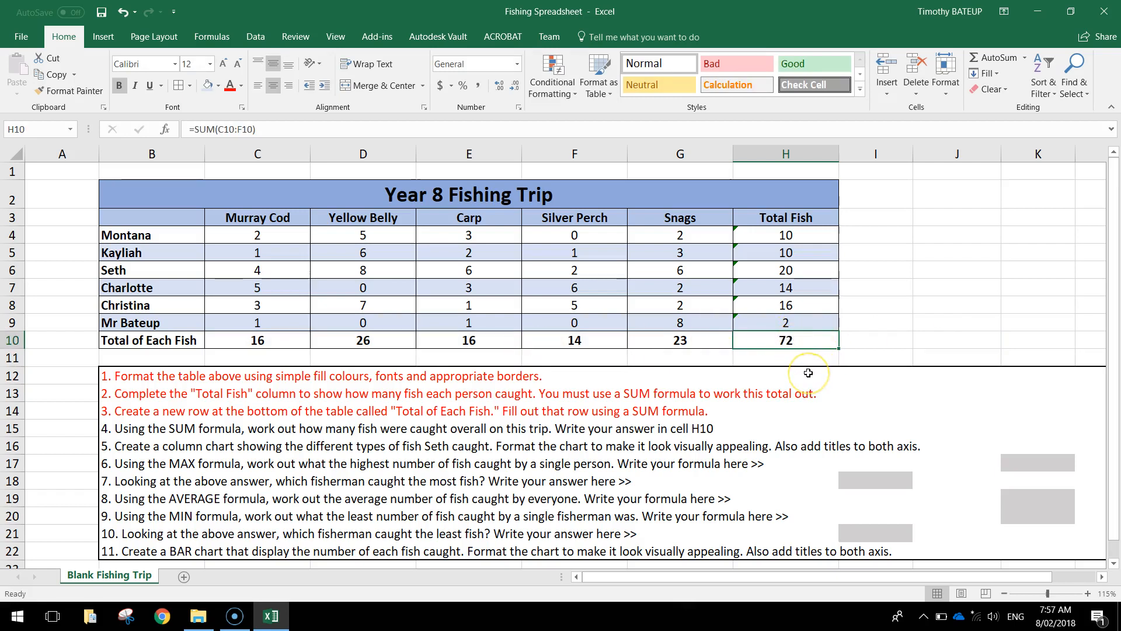
Colour the completed task 4 instruction in cell B15 red.
{"action": "left_click", "coordinate": [131, 427]}
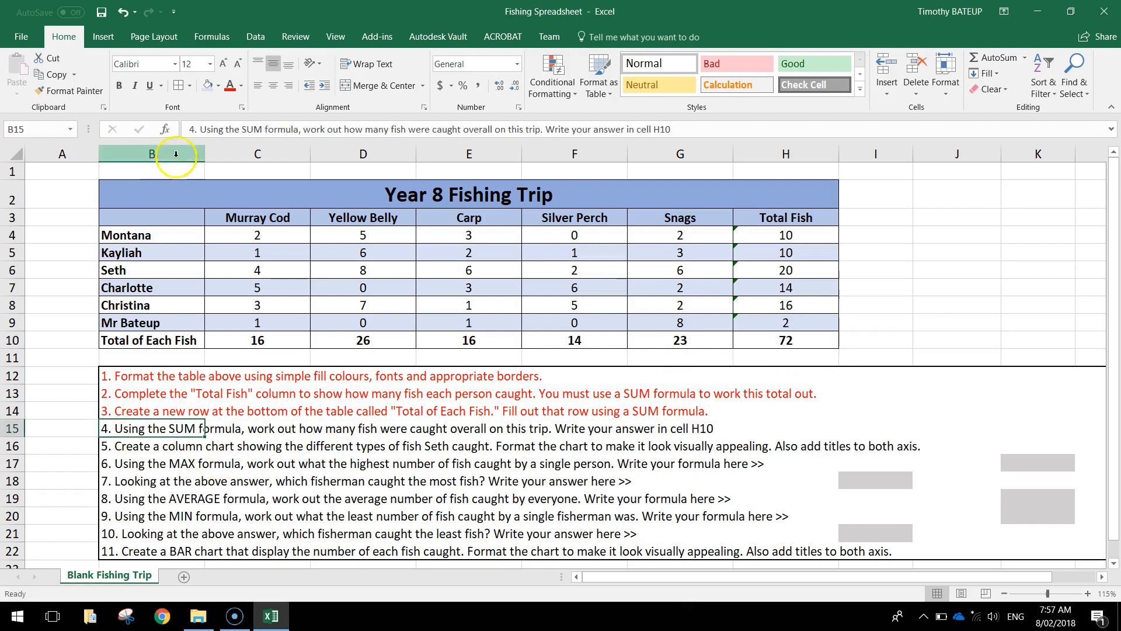
{"action": "left_click", "coordinate": [230, 86]}
{"action": "left_click", "coordinate": [108, 454]}
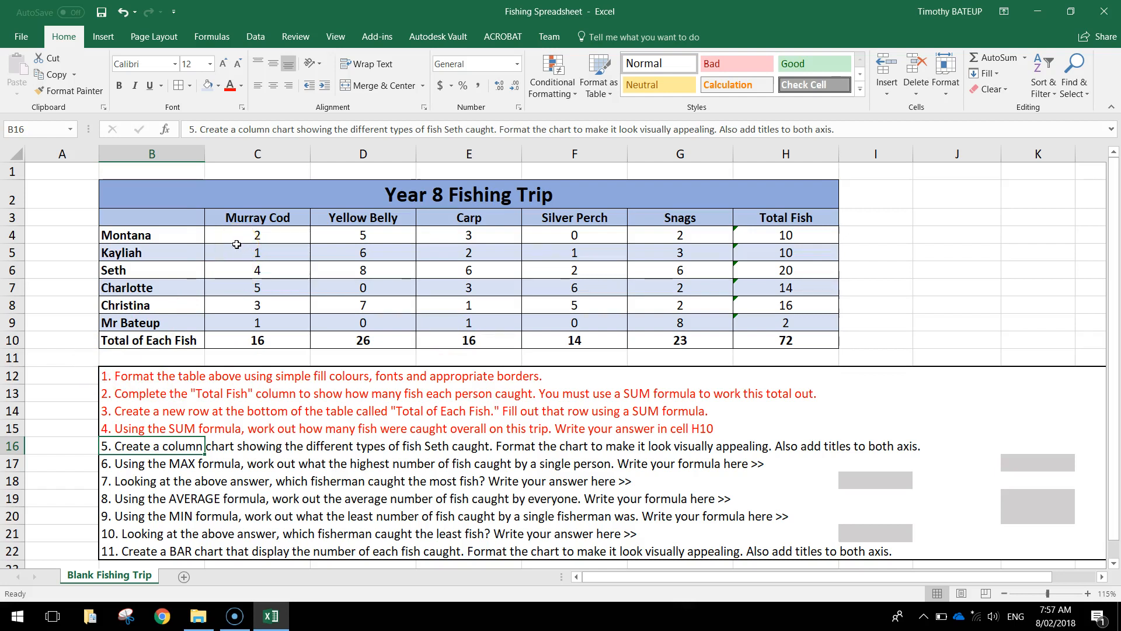
Insert a 2-D clustered column chart from the headers in C3:G3 and the fish counts in C6:G6.
{"action": "left_click_drag", "start_coordinate": [251, 219], "coordinate": [571, 226]}
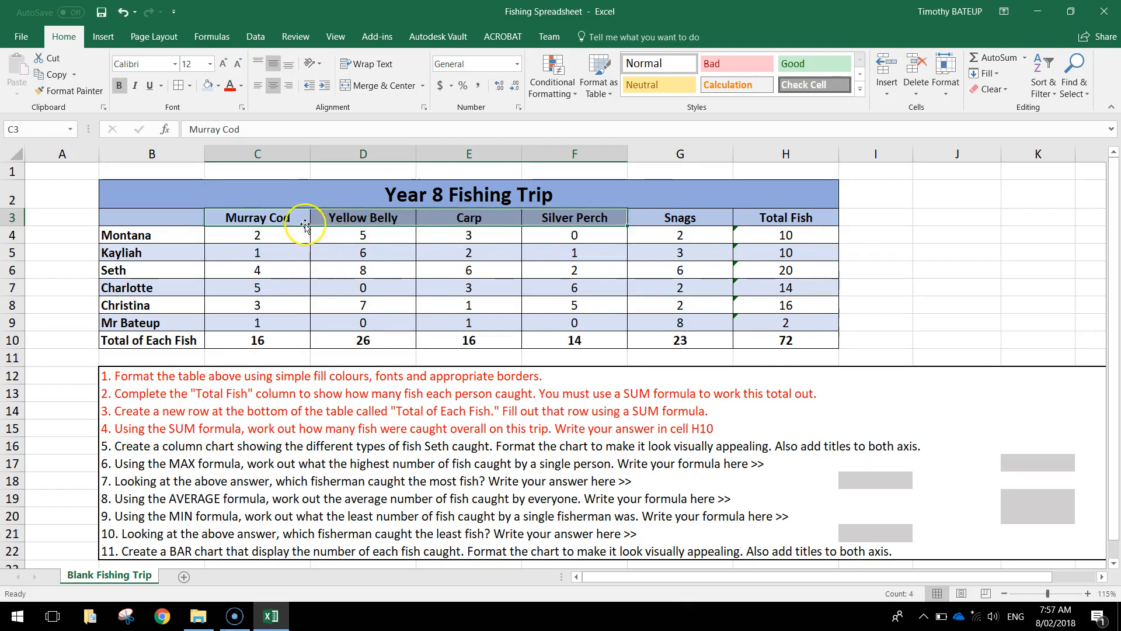
{"action": "left_click", "coordinate": [651, 219], "text": "shift"}
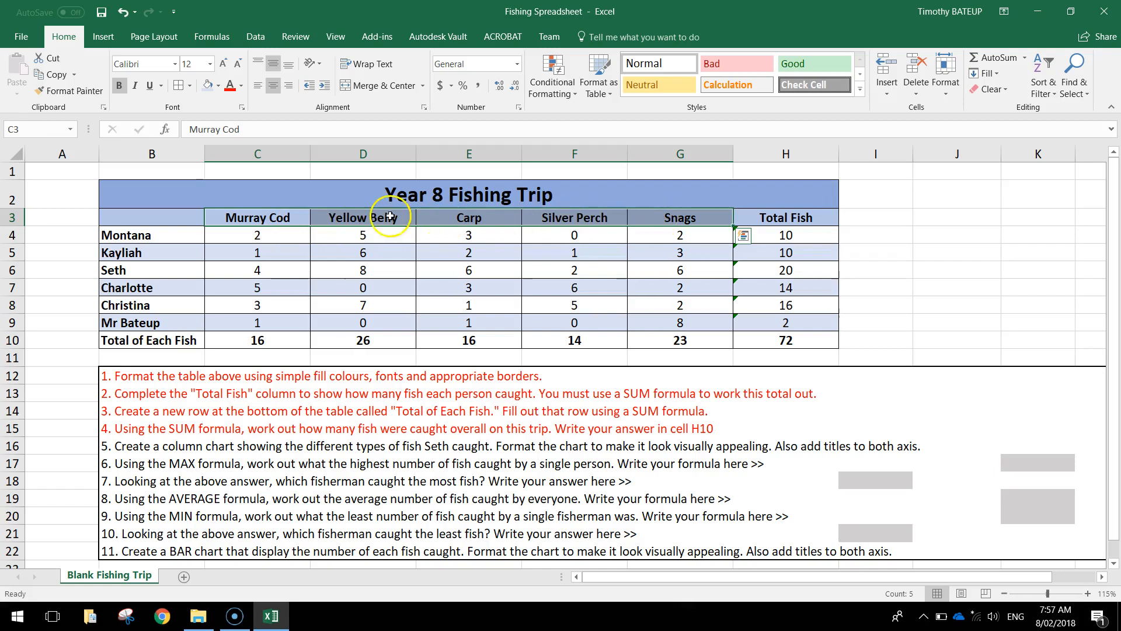
{"action": "left_click", "coordinate": [243, 217]}
{"action": "left_click_drag", "start_coordinate": [241, 217], "coordinate": [681, 220]}
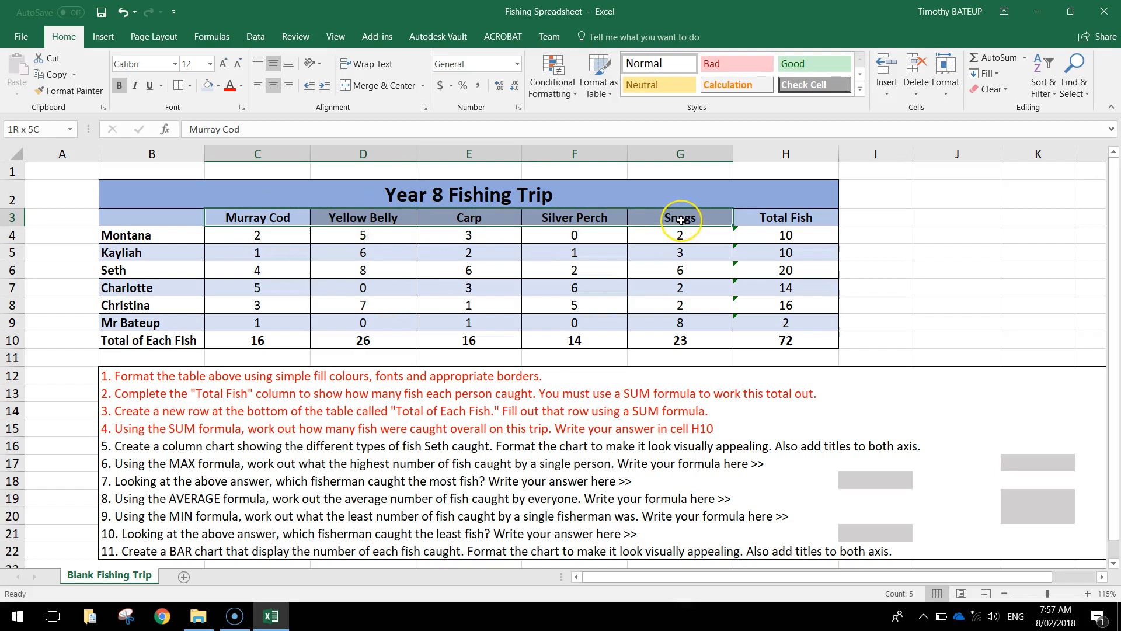
{"action": "key", "text": "ctrl+q"}
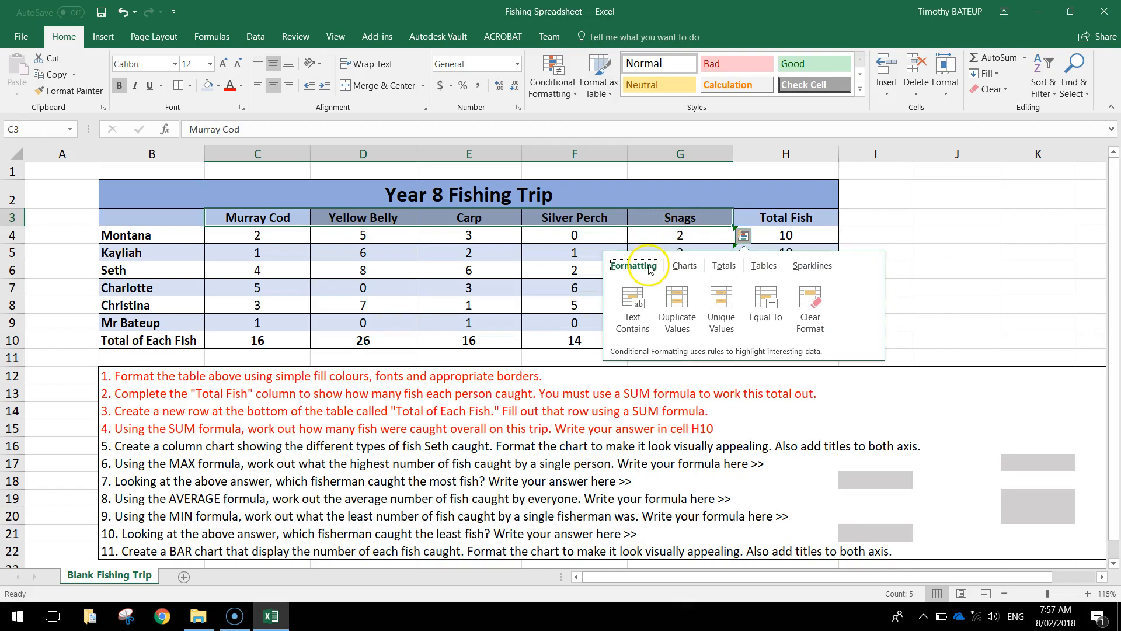
{"action": "left_click", "coordinate": [280, 269]}
{"action": "left_click_drag", "start_coordinate": [291, 270], "coordinate": [654, 276]}
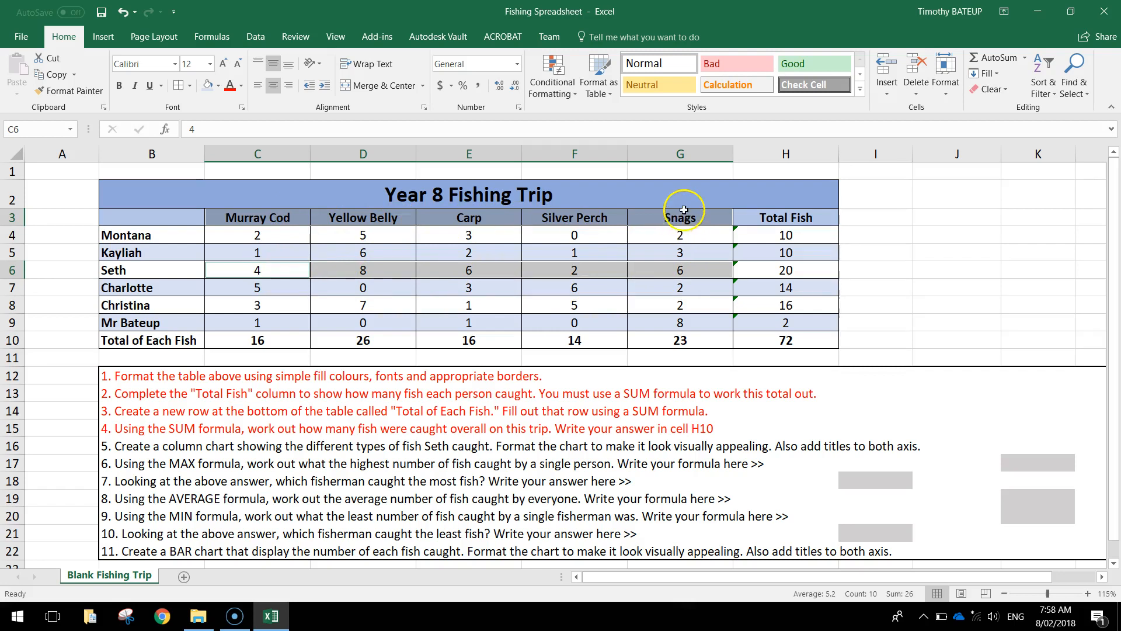
{"action": "left_click", "coordinate": [108, 39]}
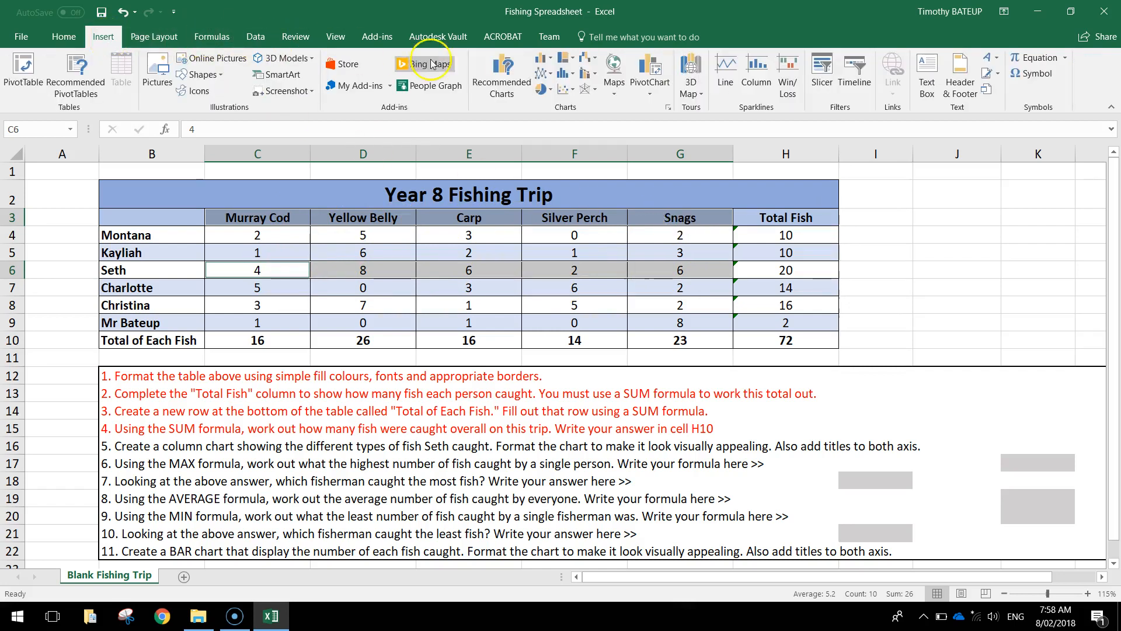
{"action": "left_click", "coordinate": [541, 58]}
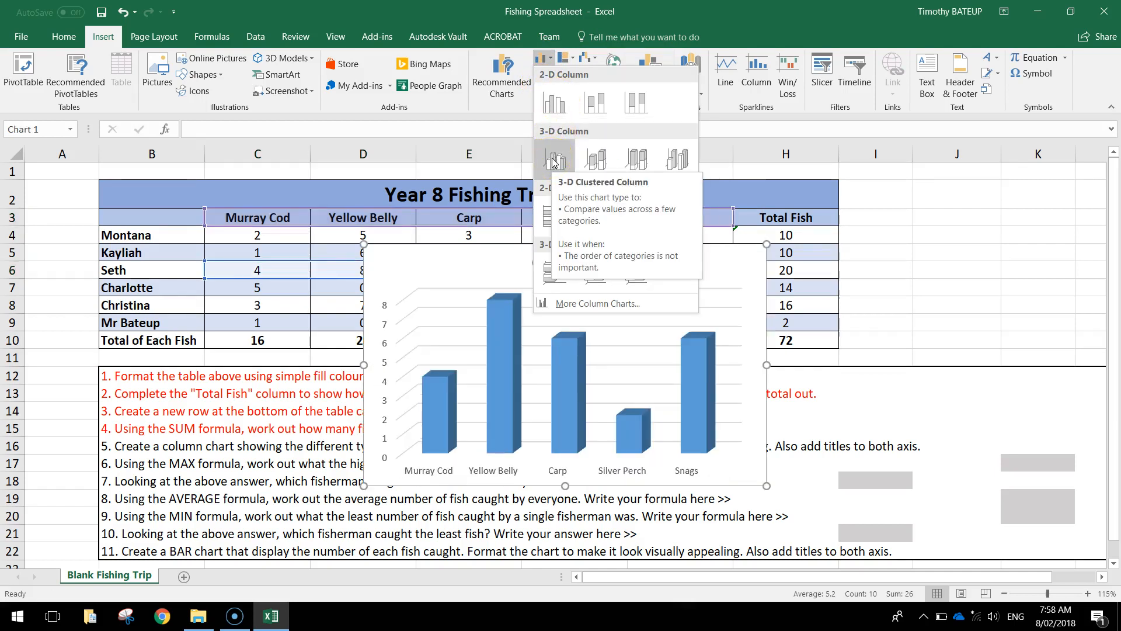
{"action": "left_click", "coordinate": [556, 110]}
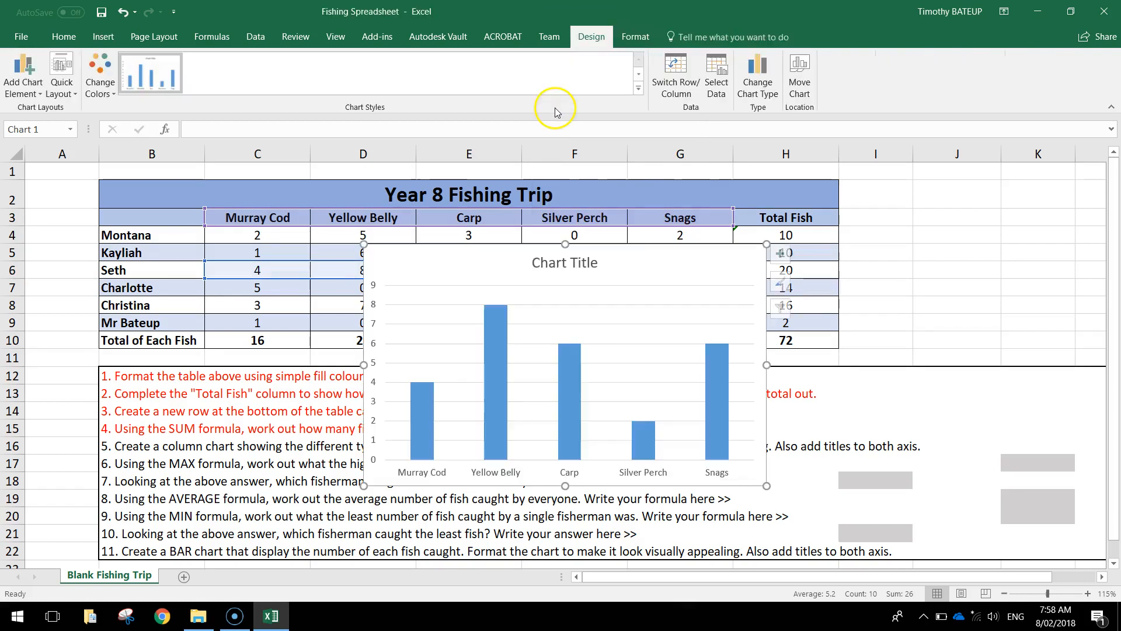
Move the column chart below the task list so that it starts at row 23 in column B.
{"action": "scroll", "coordinate": [689, 364], "scroll_direction": "down", "scroll_amount": 1}
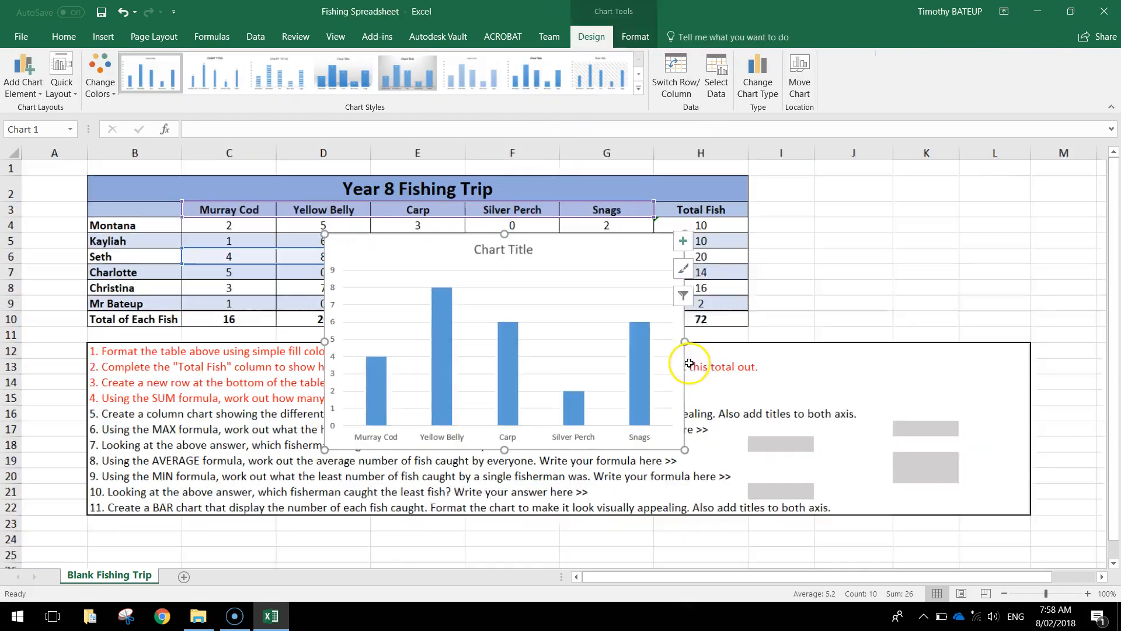
{"action": "scroll", "coordinate": [689, 364], "scroll_direction": "down", "scroll_amount": 1}
{"action": "left_click_drag", "start_coordinate": [505, 229], "coordinate": [270, 461]}
{"action": "scroll", "coordinate": [272, 456], "scroll_direction": "down", "scroll_amount": 5}
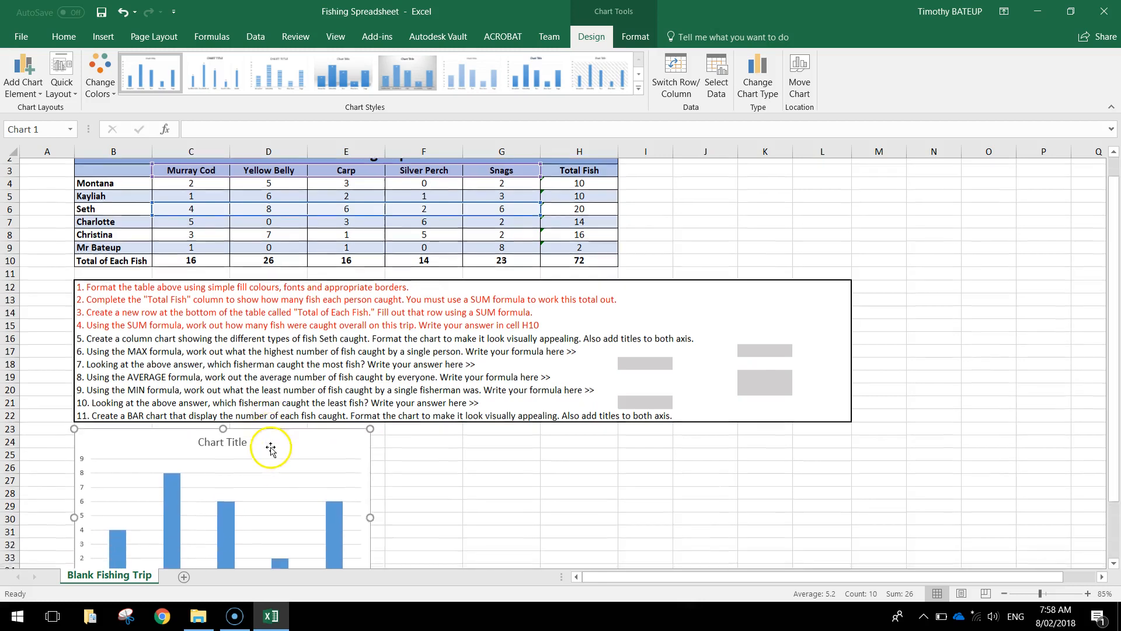
{"action": "scroll", "coordinate": [140, 343], "scroll_direction": "up", "scroll_amount": 2}
{"action": "scroll", "coordinate": [139, 344], "scroll_direction": "down", "scroll_amount": 5}
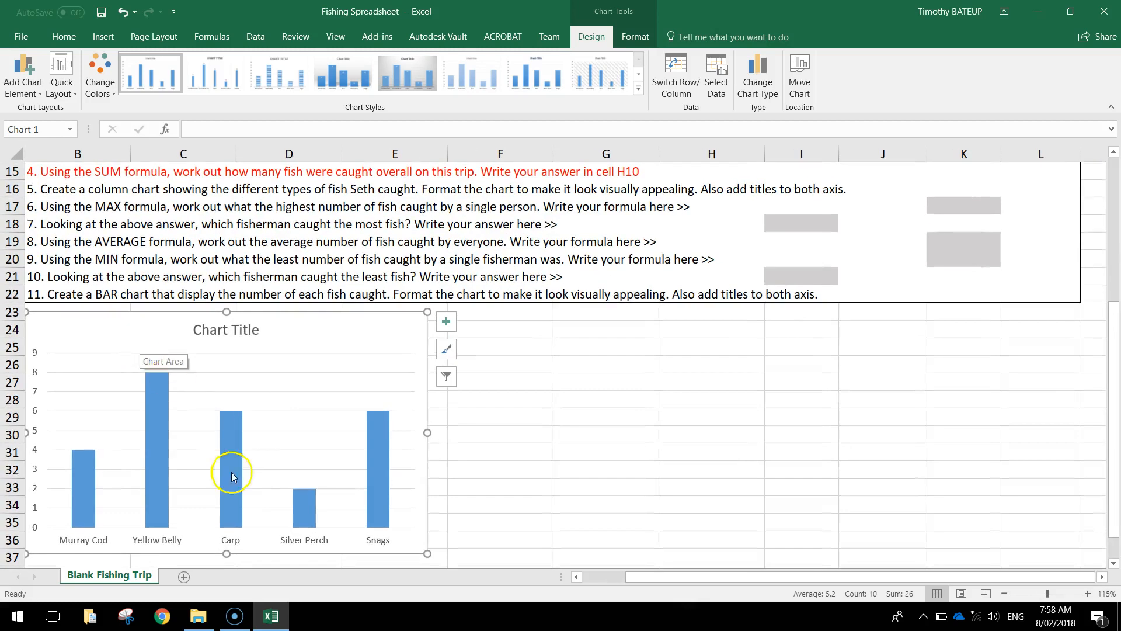
{"action": "left_click_drag", "start_coordinate": [649, 576], "coordinate": [601, 584]}
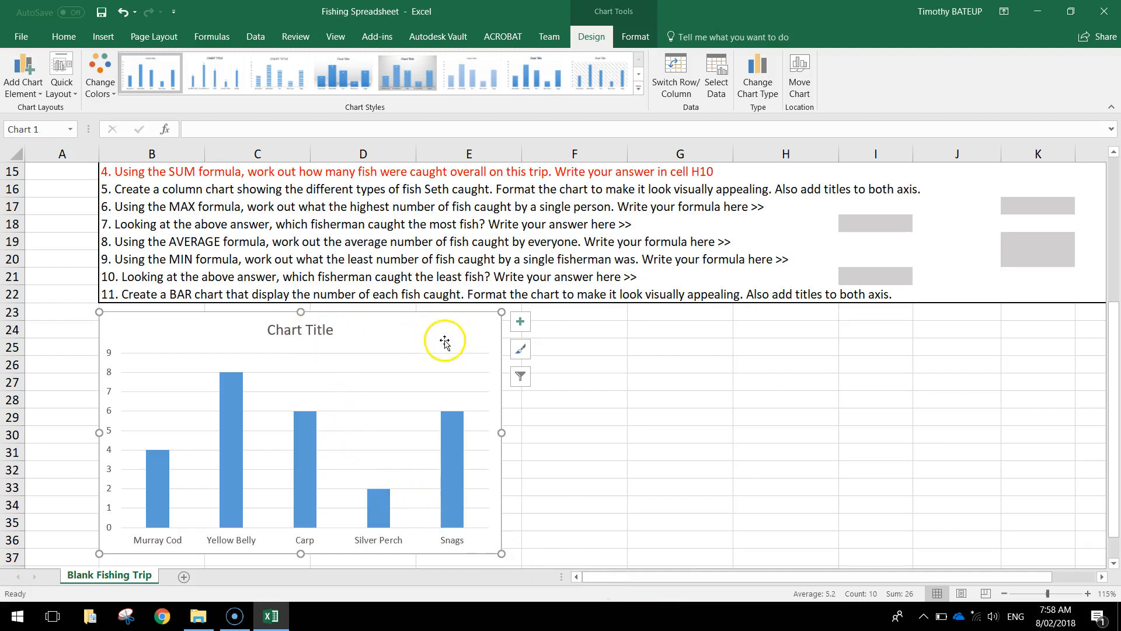
Apply the dark grey chart style with blue columns and retitle the chart "Fish … Caught", inserting the row 6 person's first name.
{"action": "left_click", "coordinate": [639, 87]}
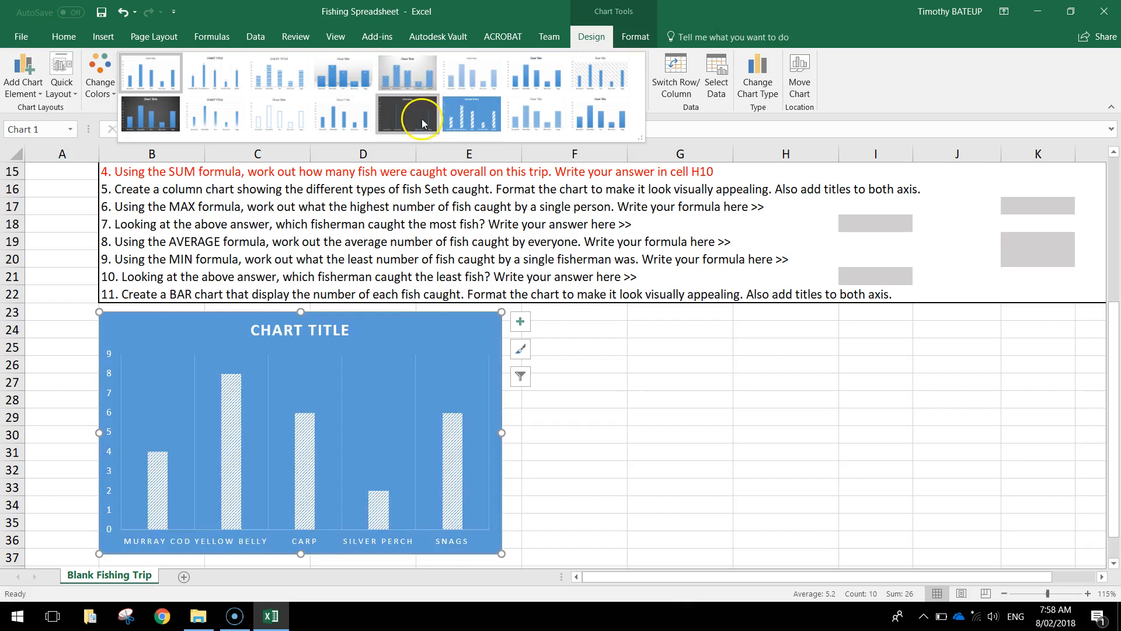
{"action": "left_click", "coordinate": [154, 121]}
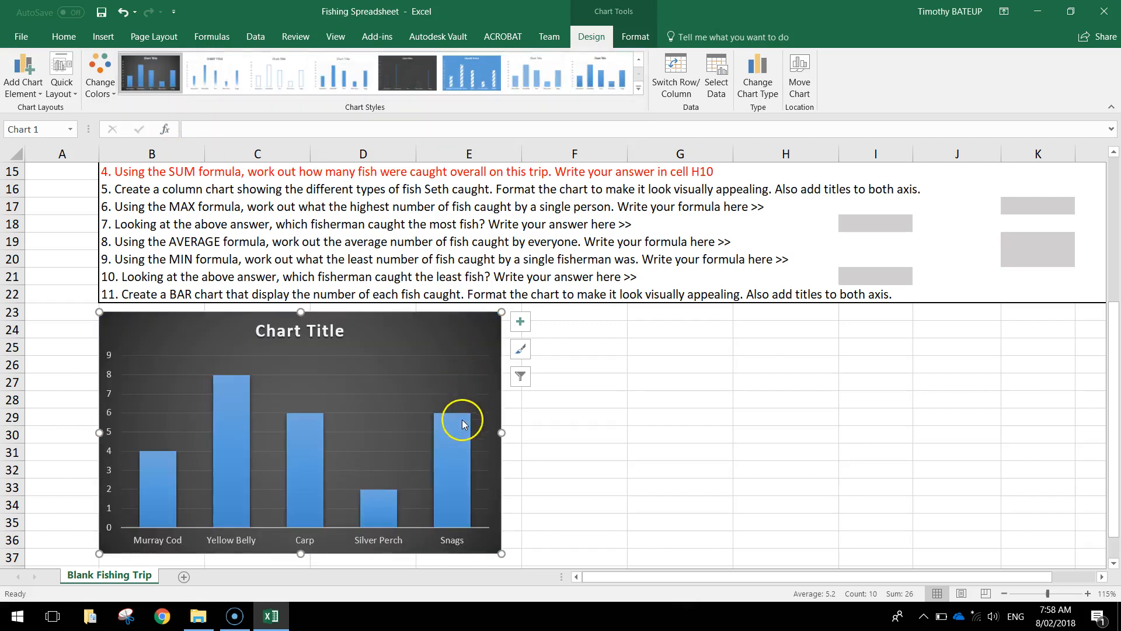
{"action": "left_click", "coordinate": [305, 331]}
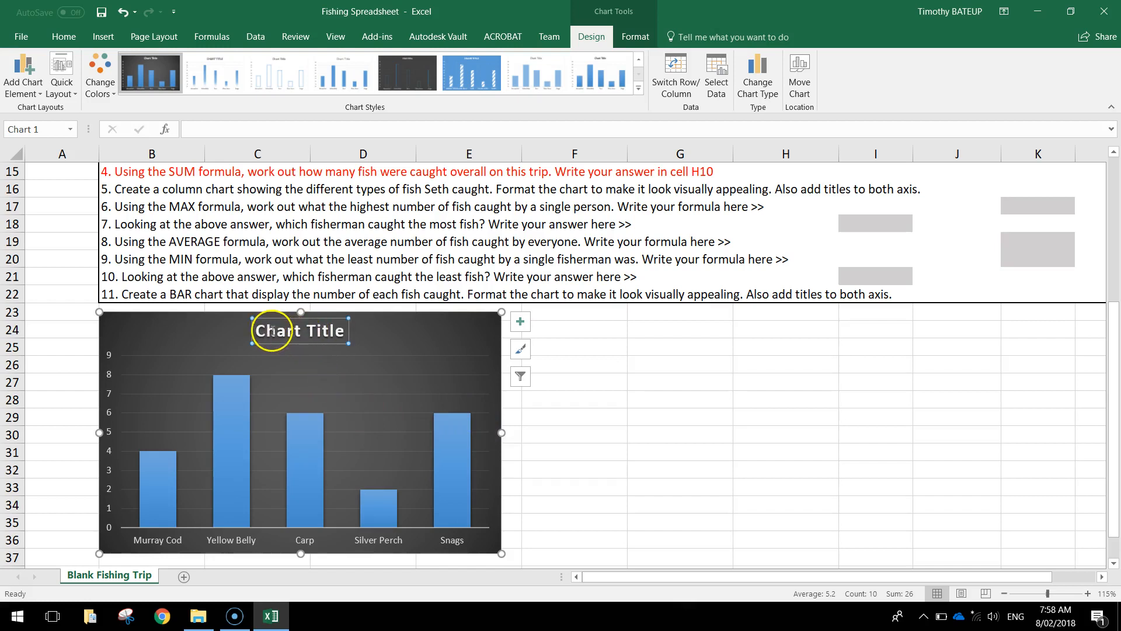
{"action": "double_click", "coordinate": [269, 333]}
{"action": "left_click", "coordinate": [269, 333]}
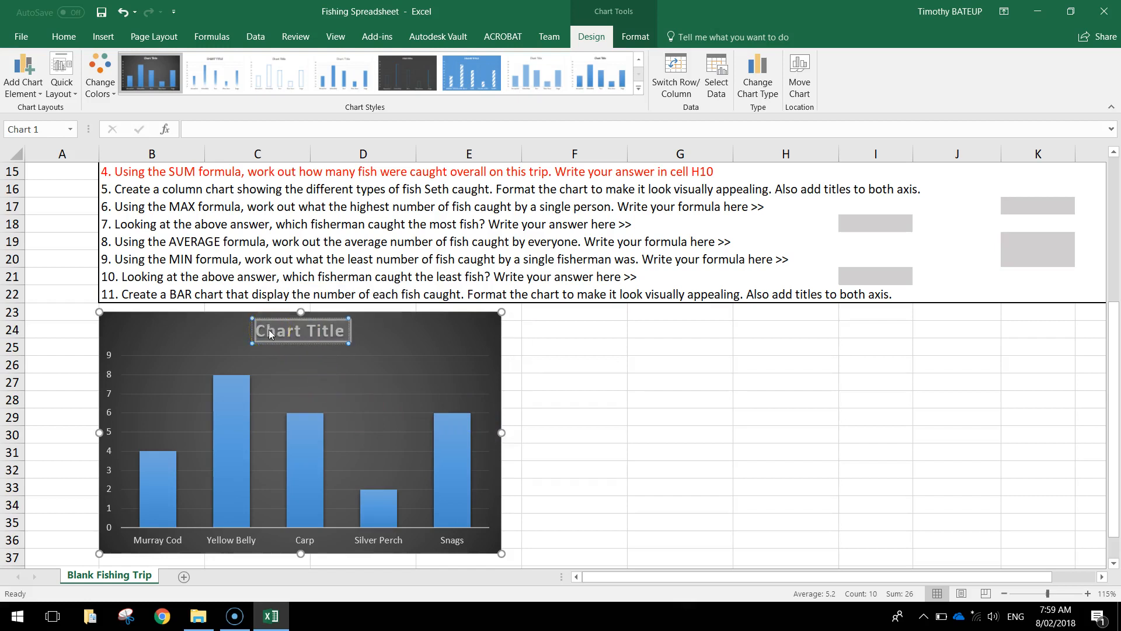
{"action": "type", "text": "Seth"}
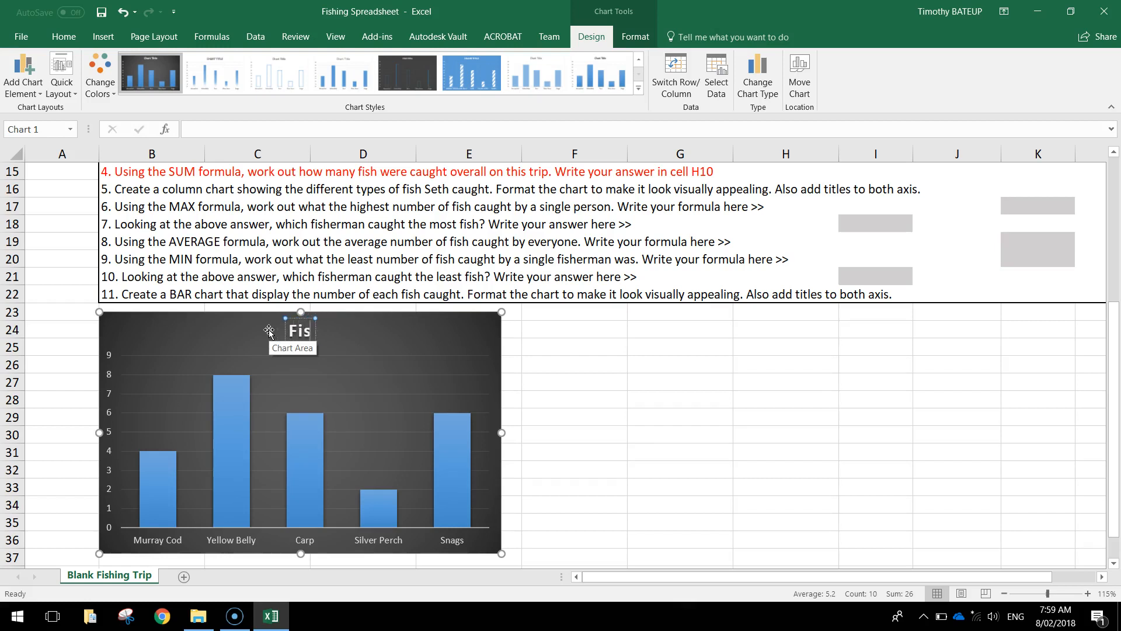
{"action": "type", "text": " Seth Ca"}
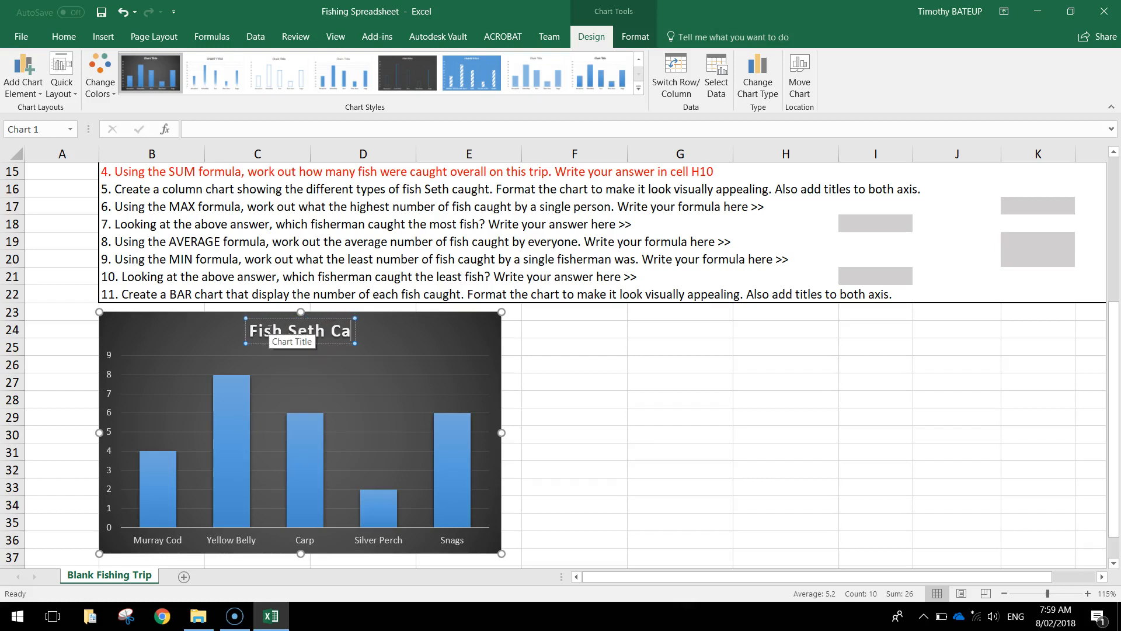
{"action": "type", "text": "ught"}
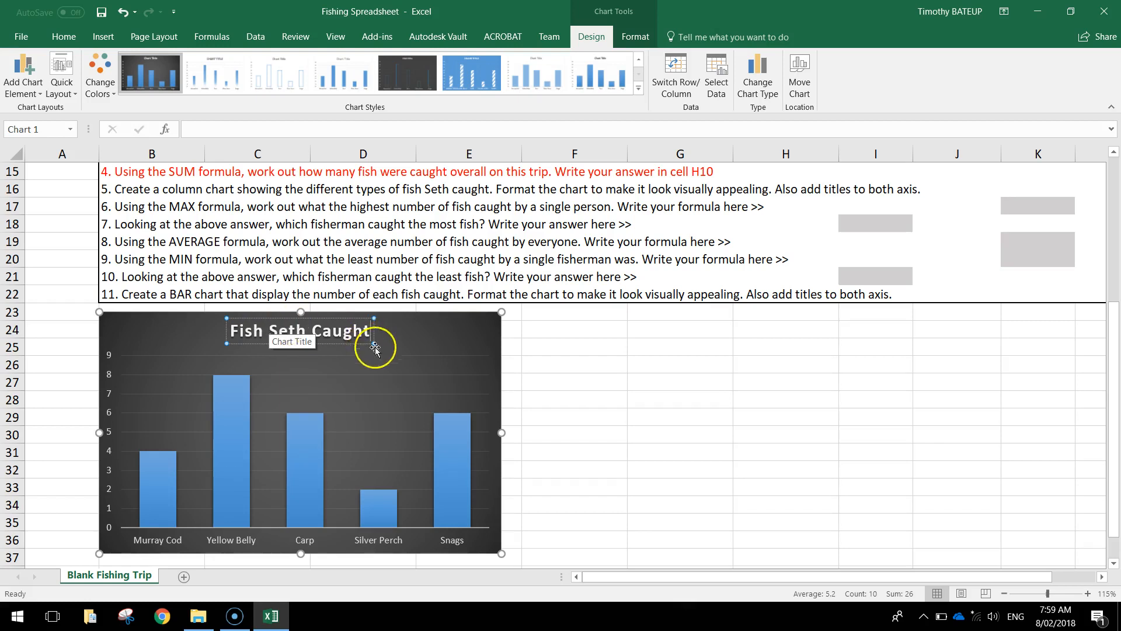
{"action": "left_click", "coordinate": [527, 345]}
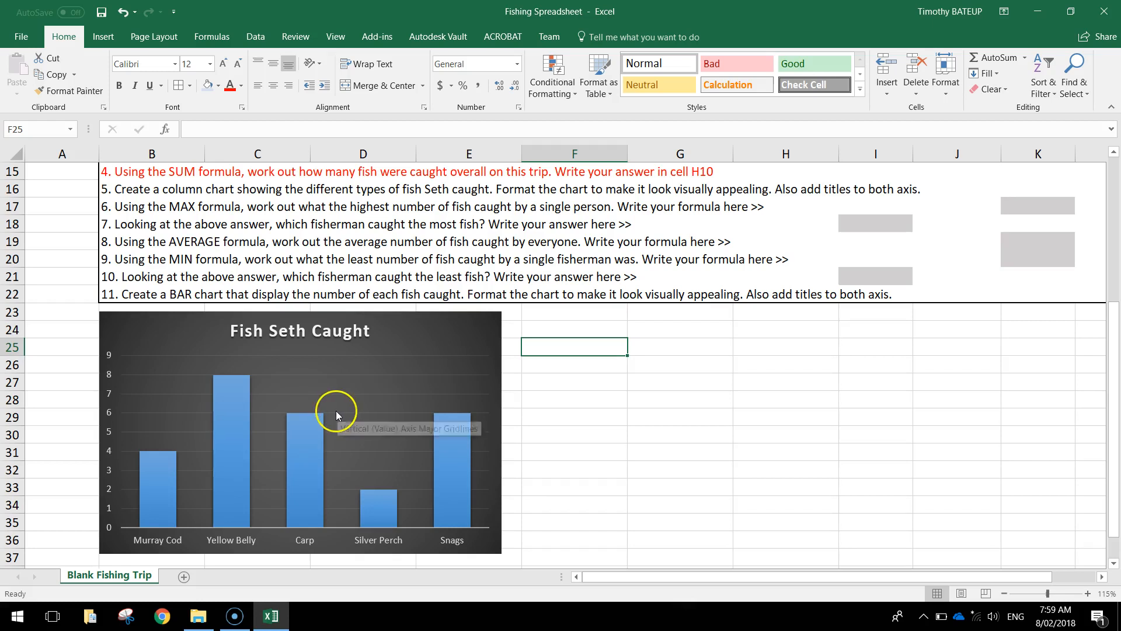
{"action": "left_click", "coordinate": [219, 367]}
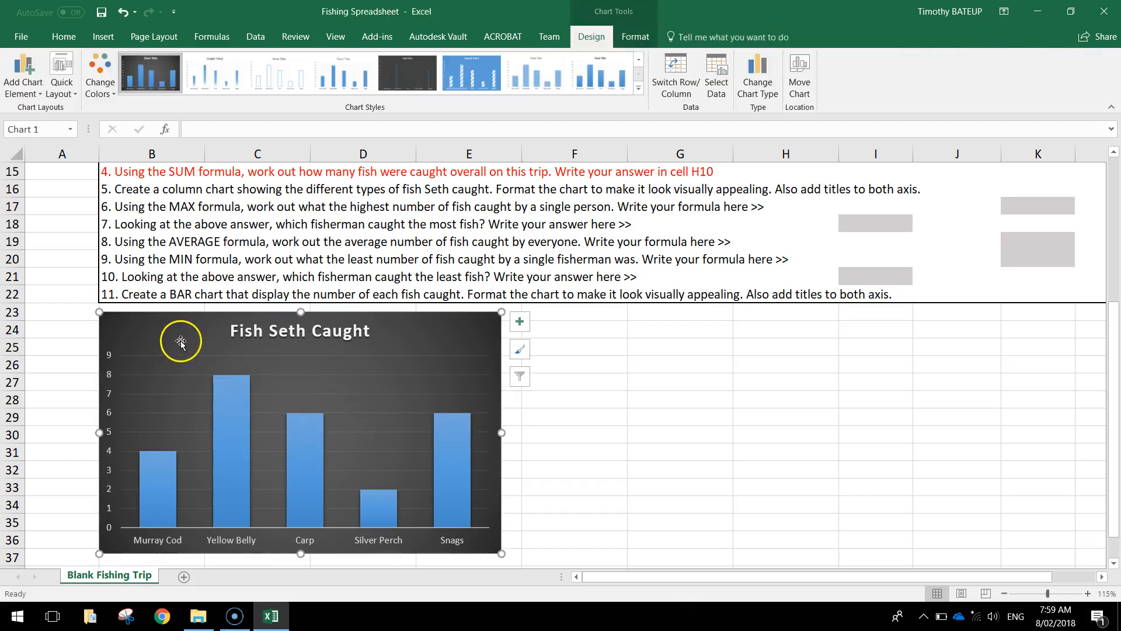
{"action": "left_click", "coordinate": [29, 85]}
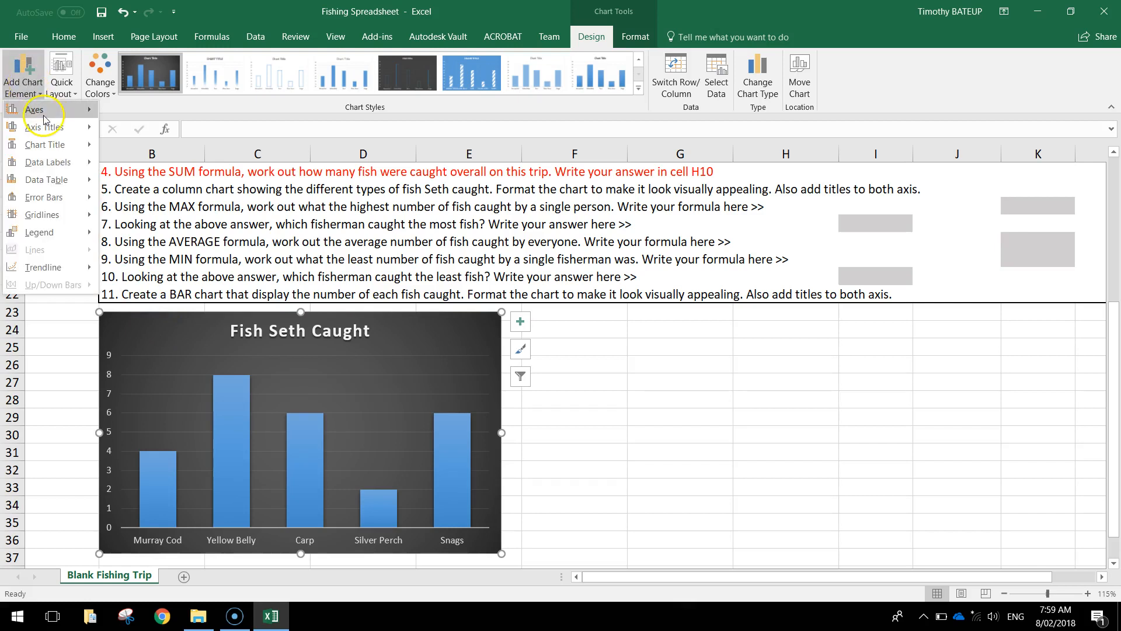
{"action": "mouse_move", "coordinate": [44, 117]}
{"action": "left_click", "coordinate": [164, 117]}
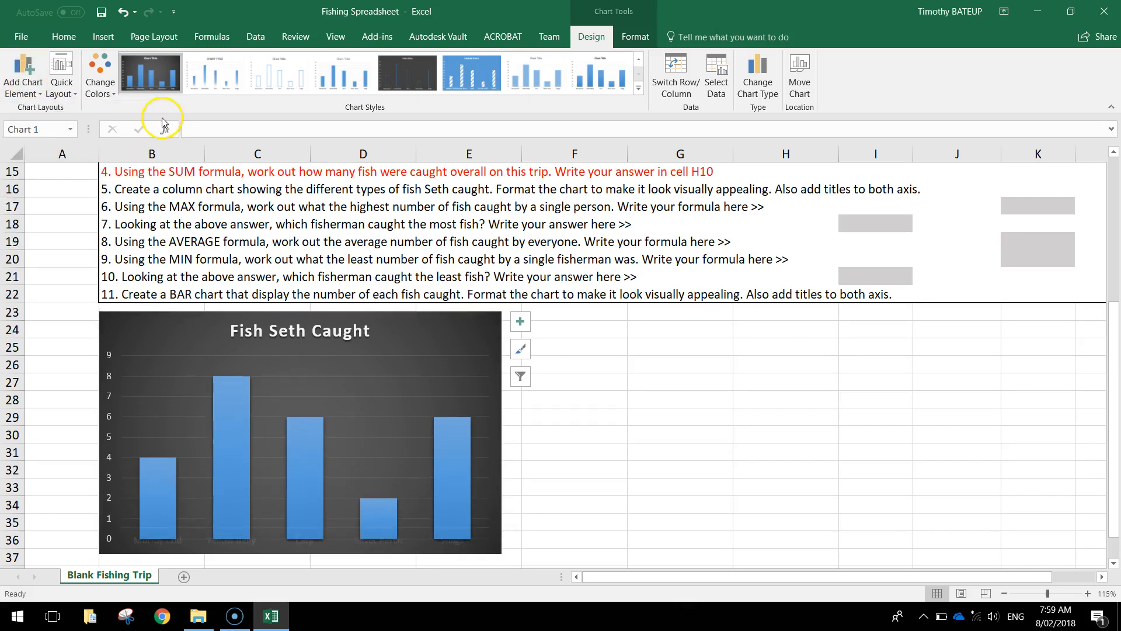
{"action": "scroll", "coordinate": [582, 445], "scroll_direction": "down", "scroll_amount": 1}
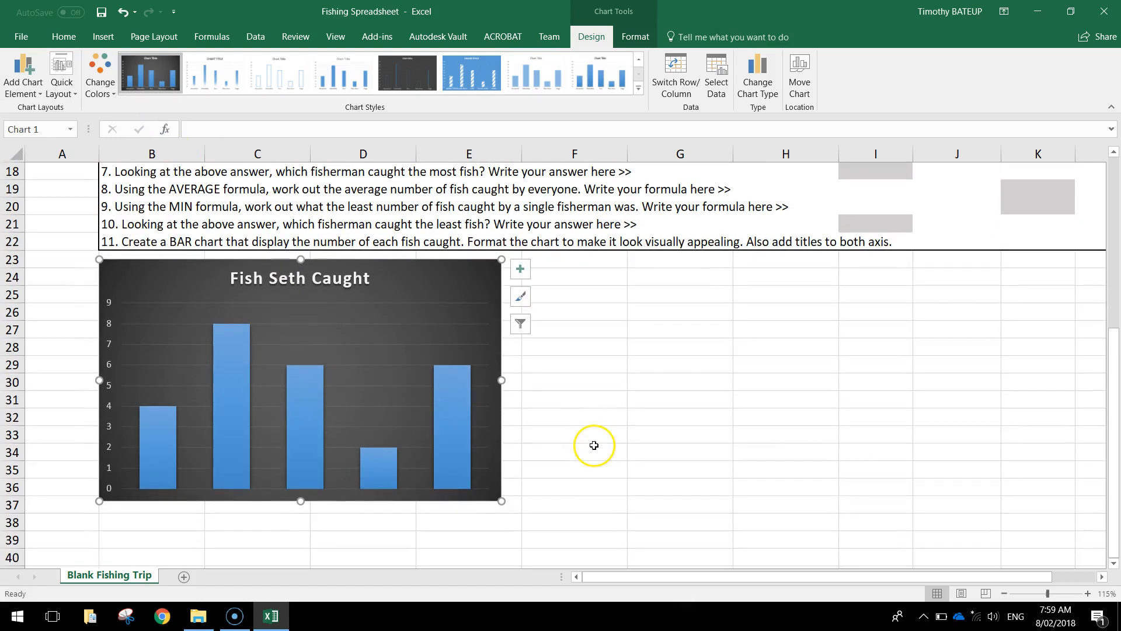
{"action": "left_click", "coordinate": [9, 72]}
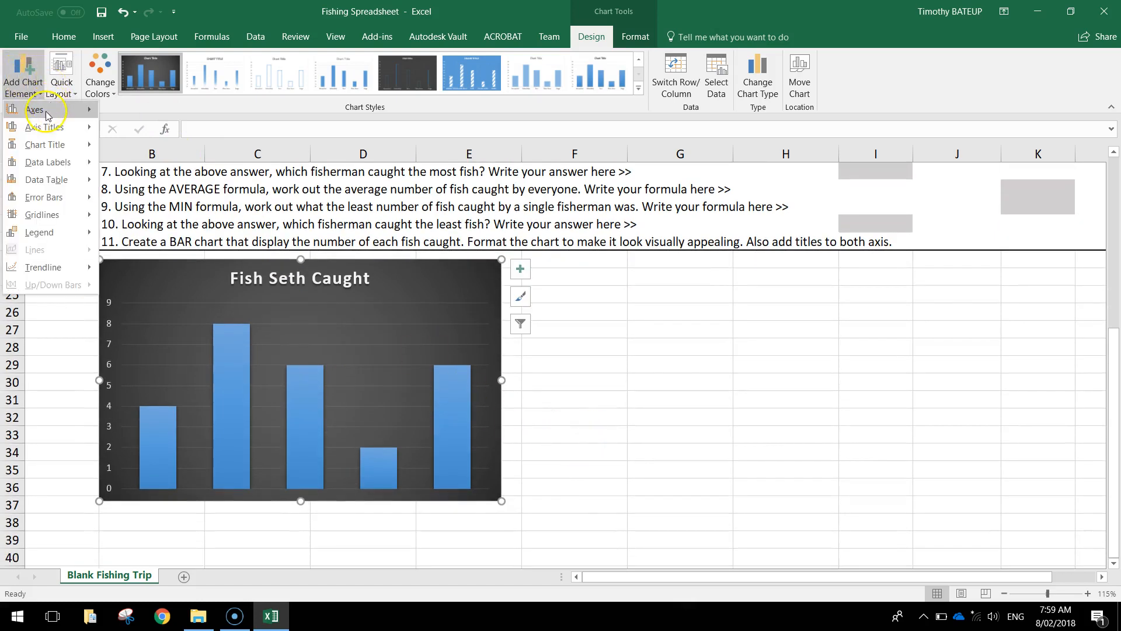
{"action": "mouse_move", "coordinate": [42, 110]}
{"action": "left_click", "coordinate": [138, 116]}
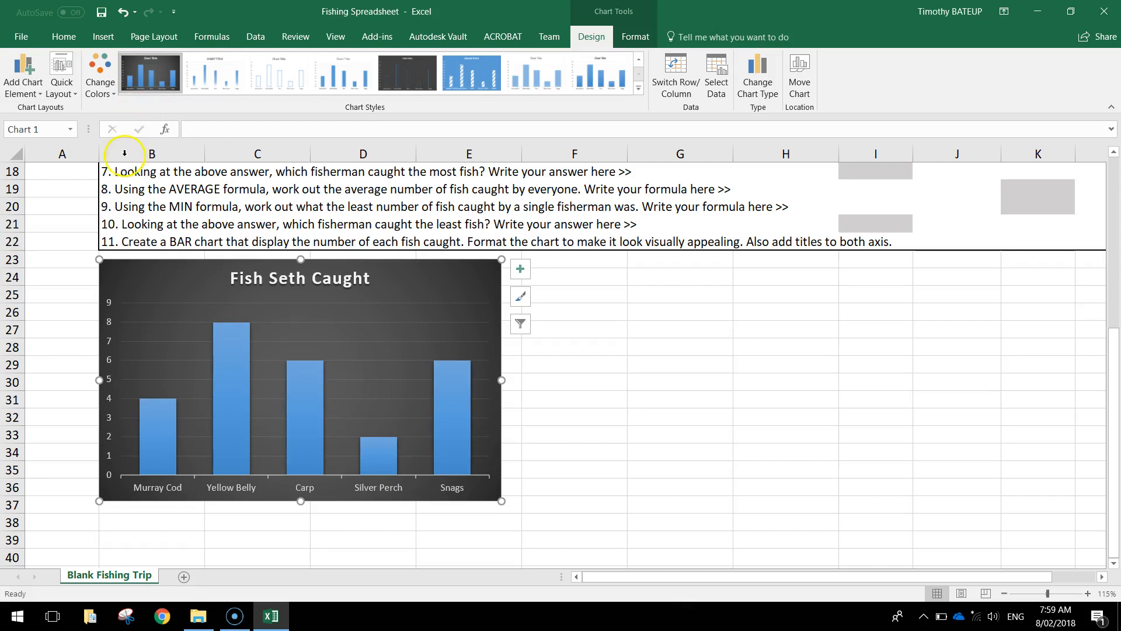
Add a primary horizontal axis title to the column chart and set its text to "TYPE OF FISH".
{"action": "left_click", "coordinate": [13, 74]}
{"action": "mouse_move", "coordinate": [47, 128]}
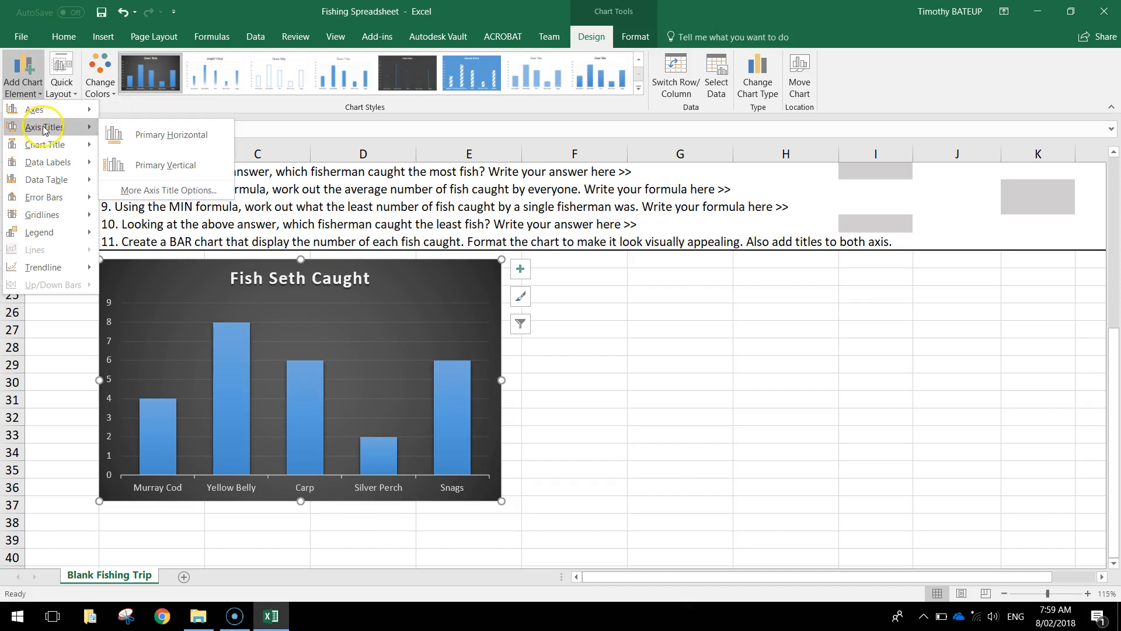
{"action": "left_click", "coordinate": [187, 140]}
{"action": "triple_click", "coordinate": [304, 484]}
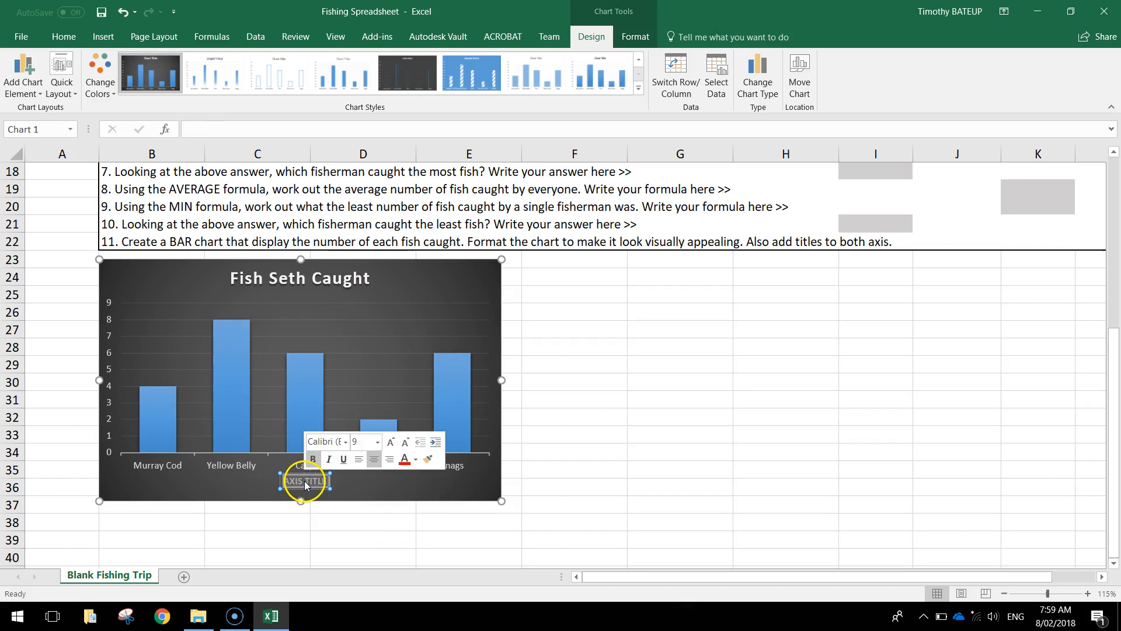
{"action": "type", "text": "TYPE OF FISH"}
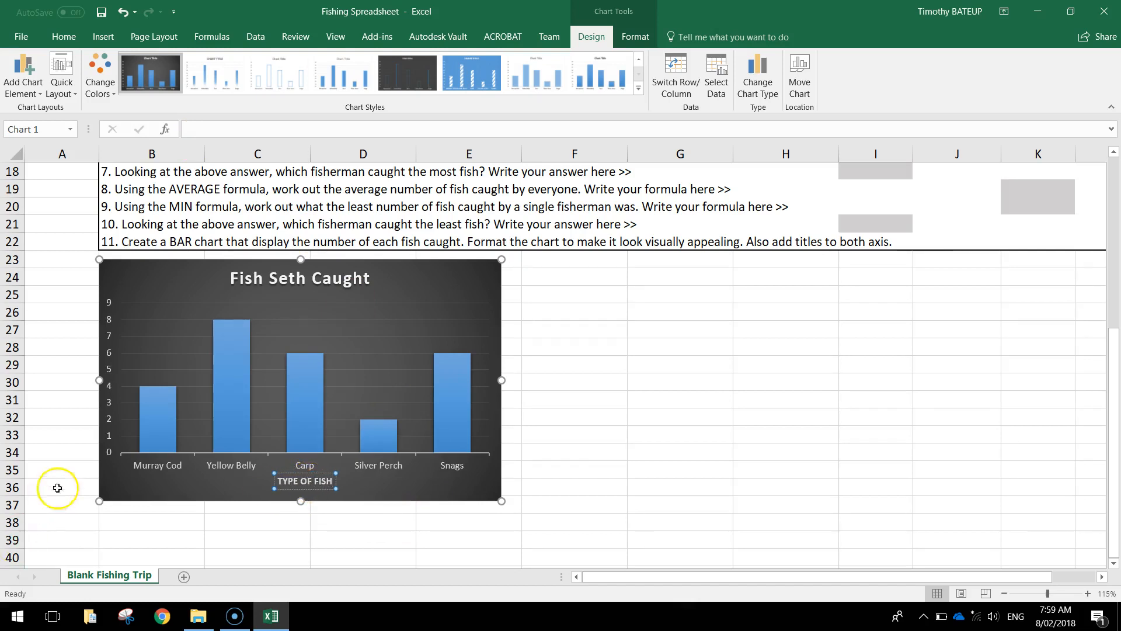
{"action": "left_click", "coordinate": [156, 490]}
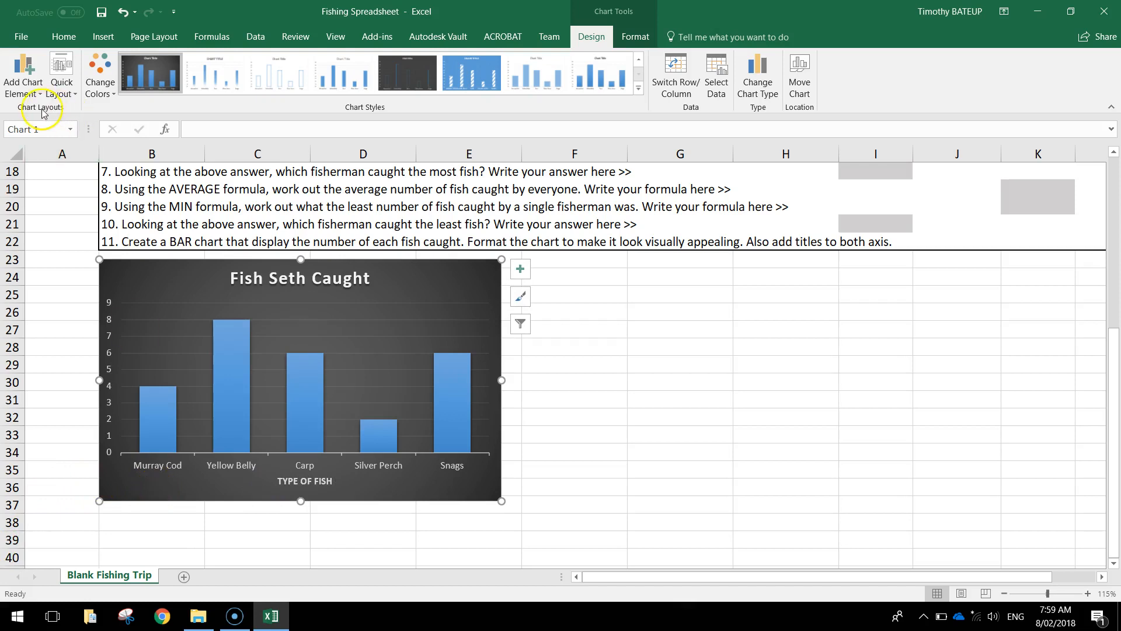
Add a primary vertical axis title to the column chart and set its text to "NUMBER OF FISH".
{"action": "left_click", "coordinate": [15, 80]}
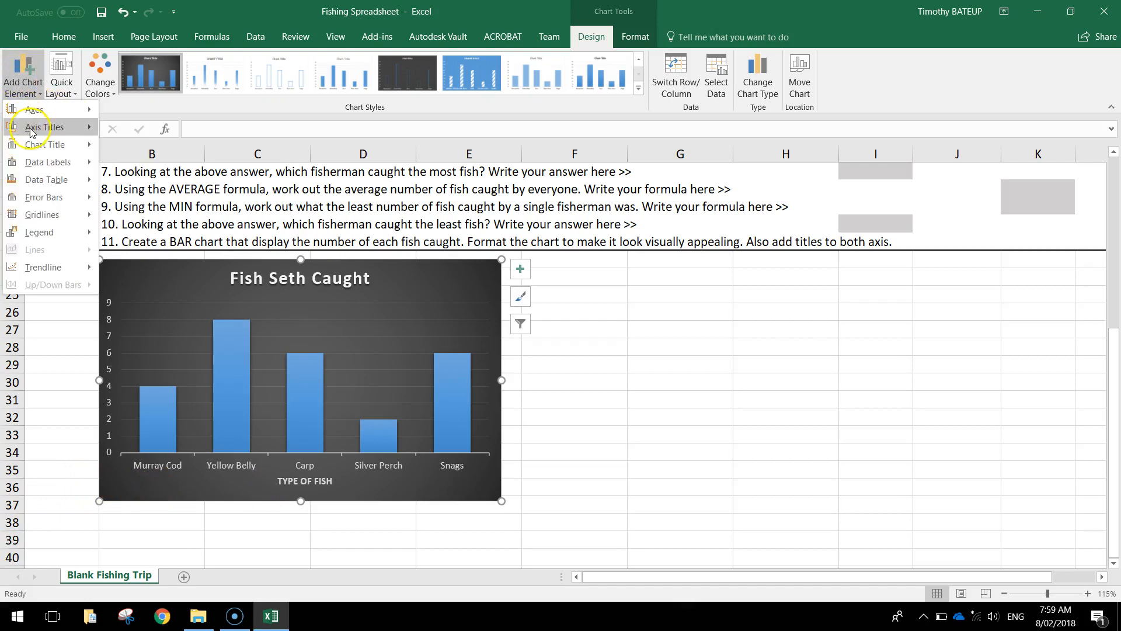
{"action": "mouse_move", "coordinate": [35, 127]}
{"action": "left_click", "coordinate": [176, 165]}
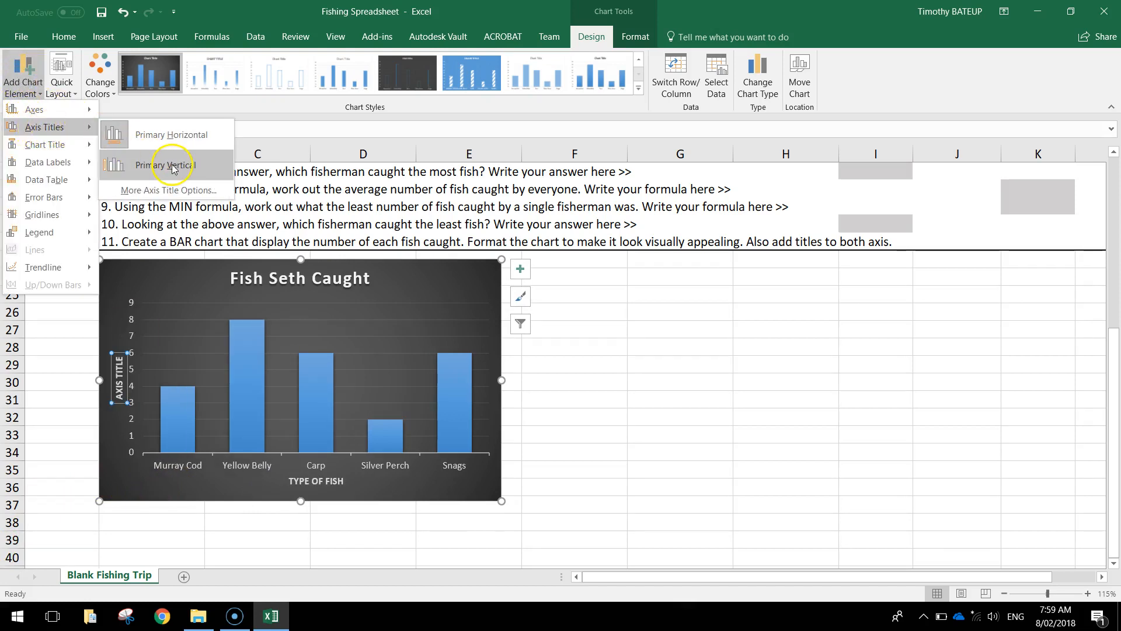
{"action": "double_click", "coordinate": [118, 386]}
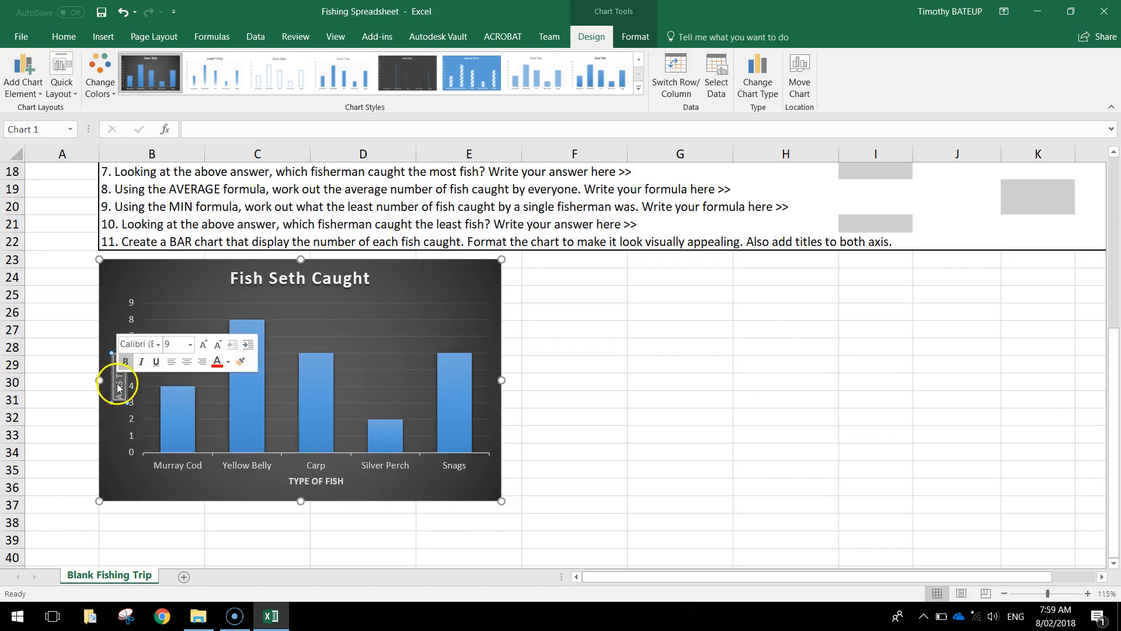
{"action": "type", "text": "Number of"}
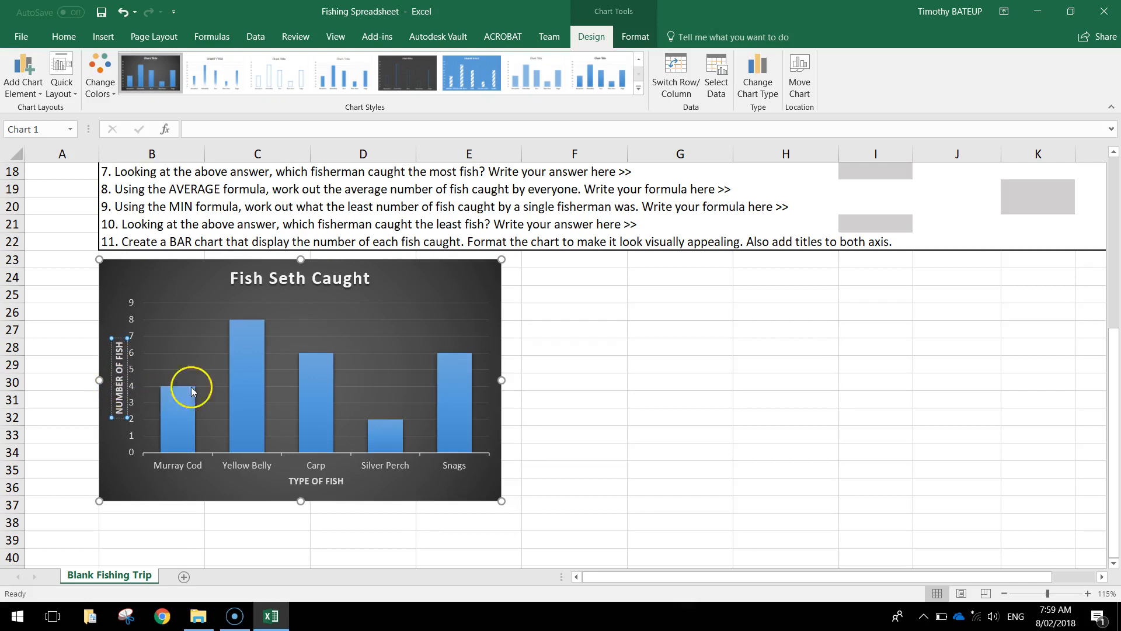
{"action": "left_click", "coordinate": [472, 284]}
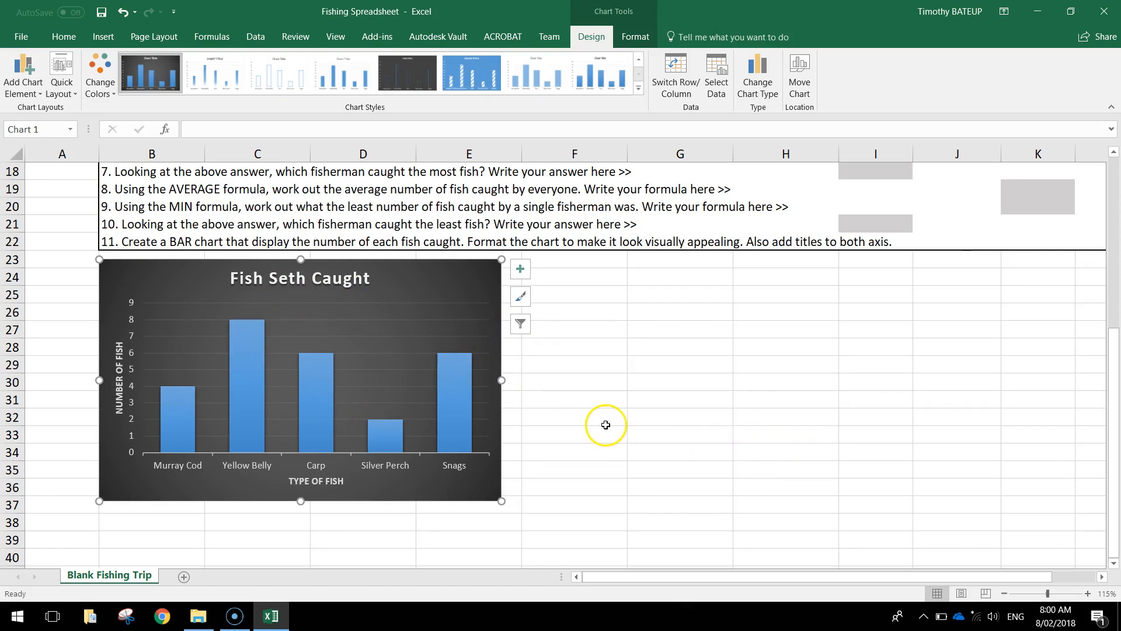
Colour the completed task 5 instruction in cell B16 red.
{"action": "scroll", "coordinate": [645, 425], "scroll_direction": "up", "scroll_amount": 3}
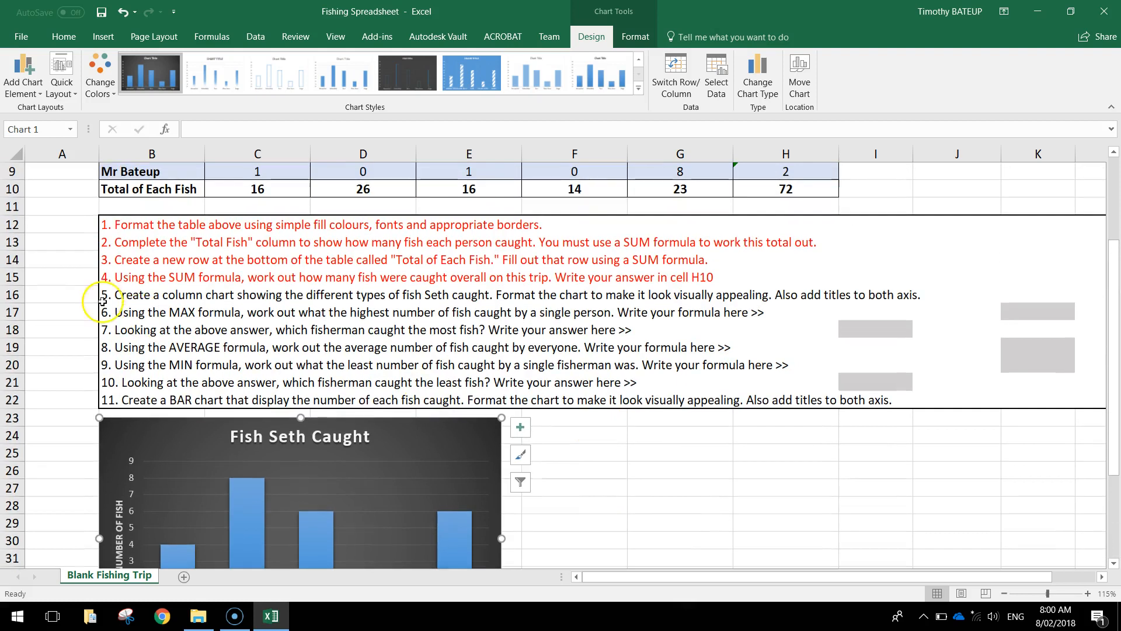
{"action": "left_click", "coordinate": [105, 294]}
{"action": "left_click", "coordinate": [230, 85]}
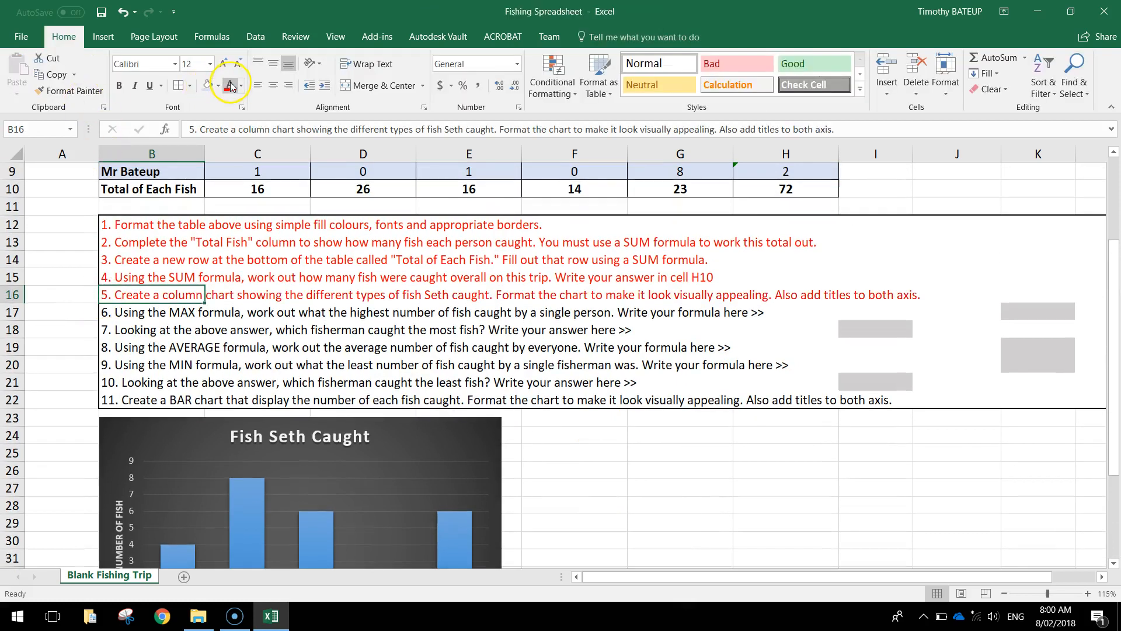
Review the task 6 instruction in B17, its answer cell K17 and the Total Fish values in H4:H9.
{"action": "left_click", "coordinate": [112, 313]}
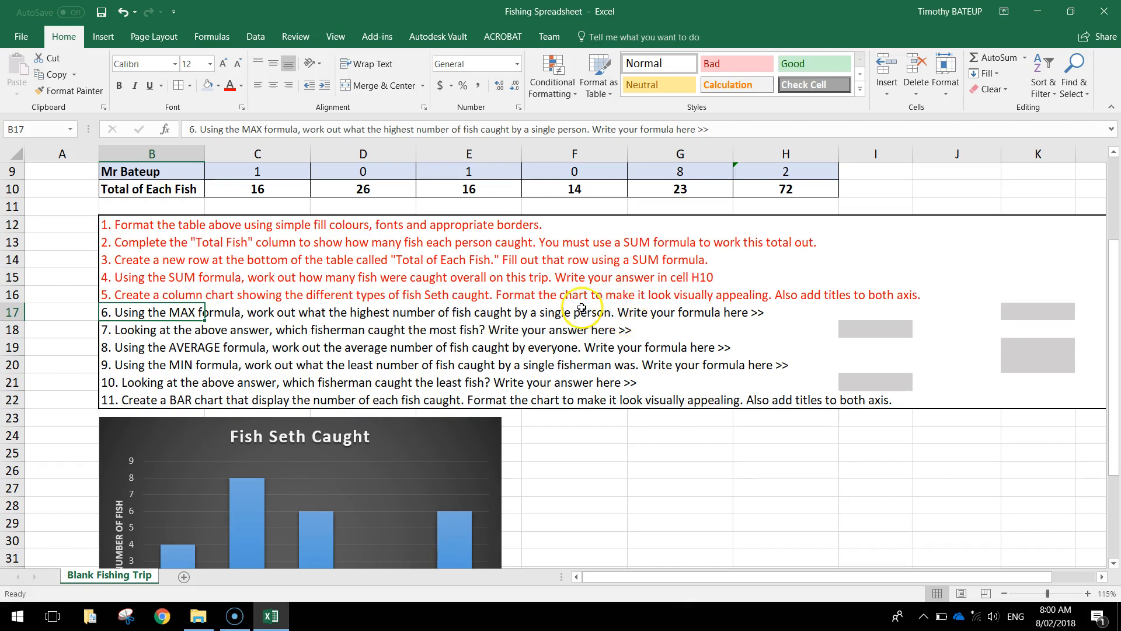
{"action": "left_click", "coordinate": [753, 316]}
{"action": "left_click", "coordinate": [987, 314]}
{"action": "left_click", "coordinate": [1021, 320]}
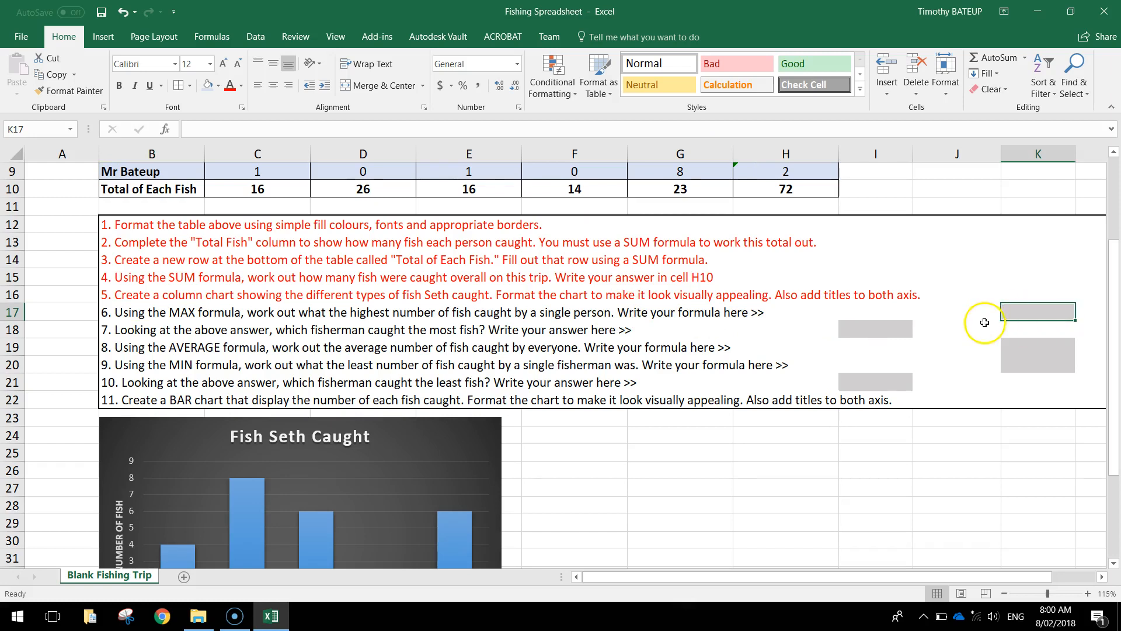
{"action": "scroll", "coordinate": [981, 318], "scroll_direction": "up", "scroll_amount": 2}
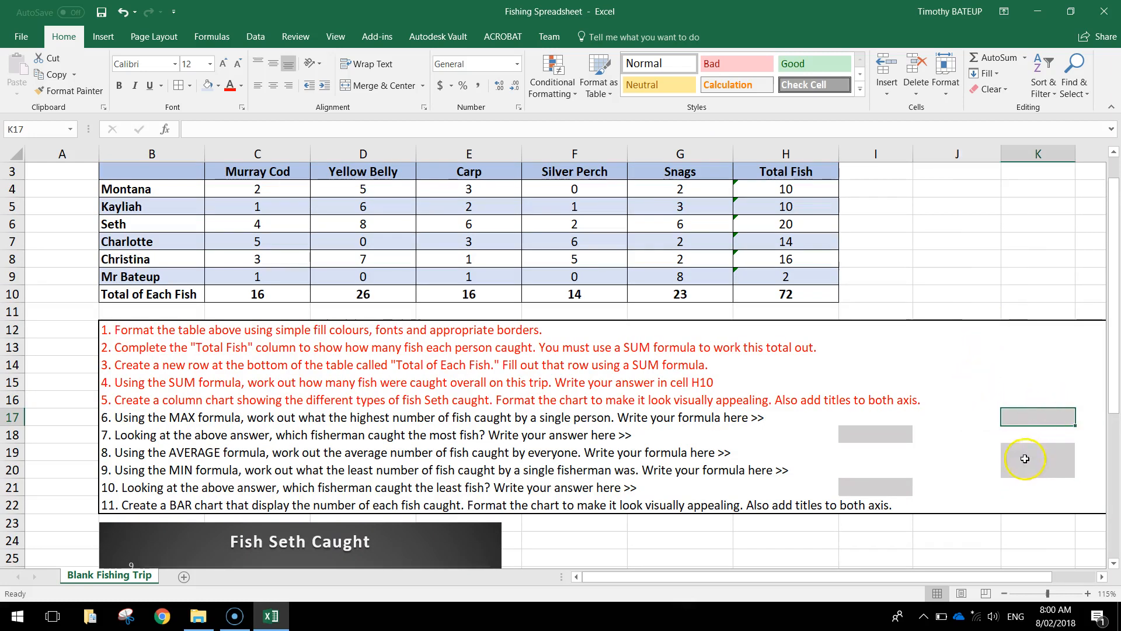
{"action": "scroll", "coordinate": [989, 428], "scroll_direction": "down", "scroll_amount": 1}
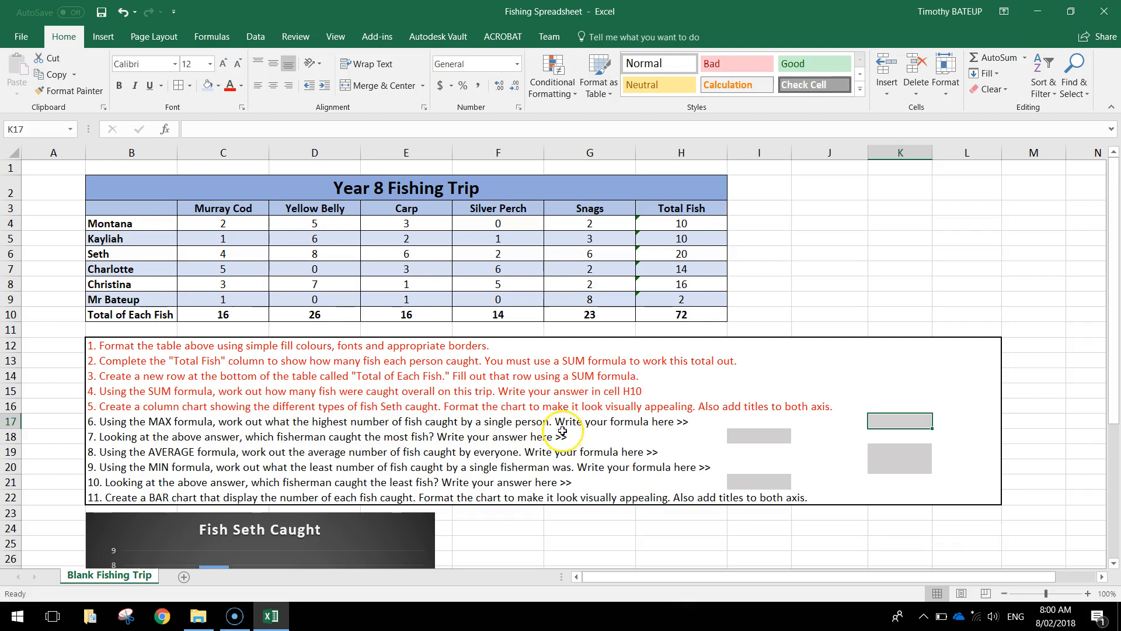
{"action": "left_click_drag", "start_coordinate": [680, 223], "coordinate": [692, 298]}
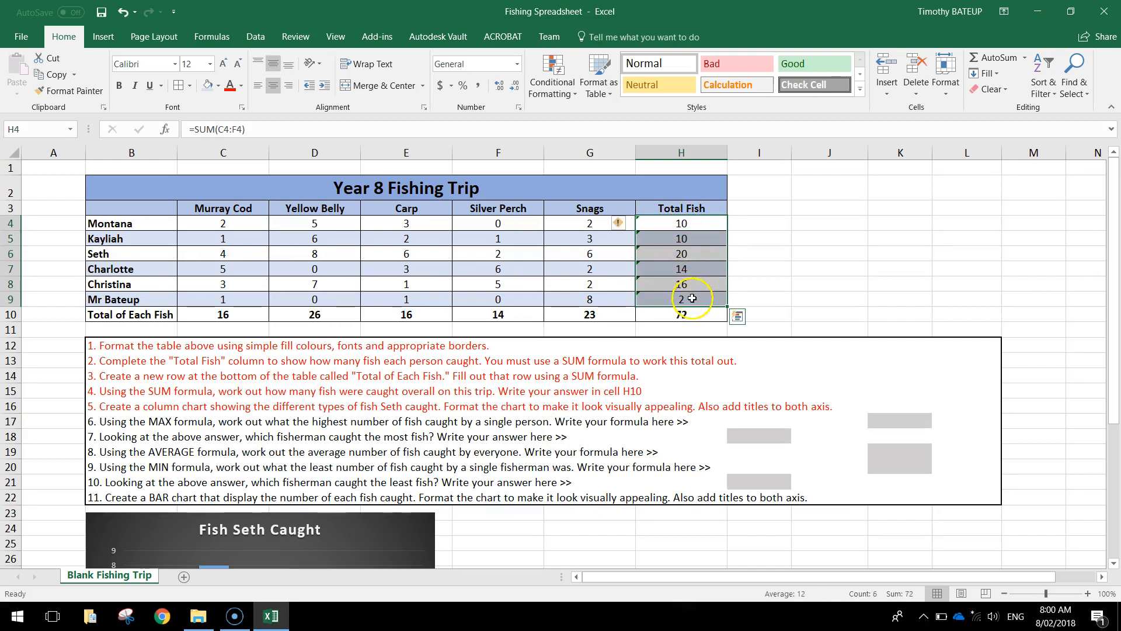
{"action": "left_click", "coordinate": [689, 251]}
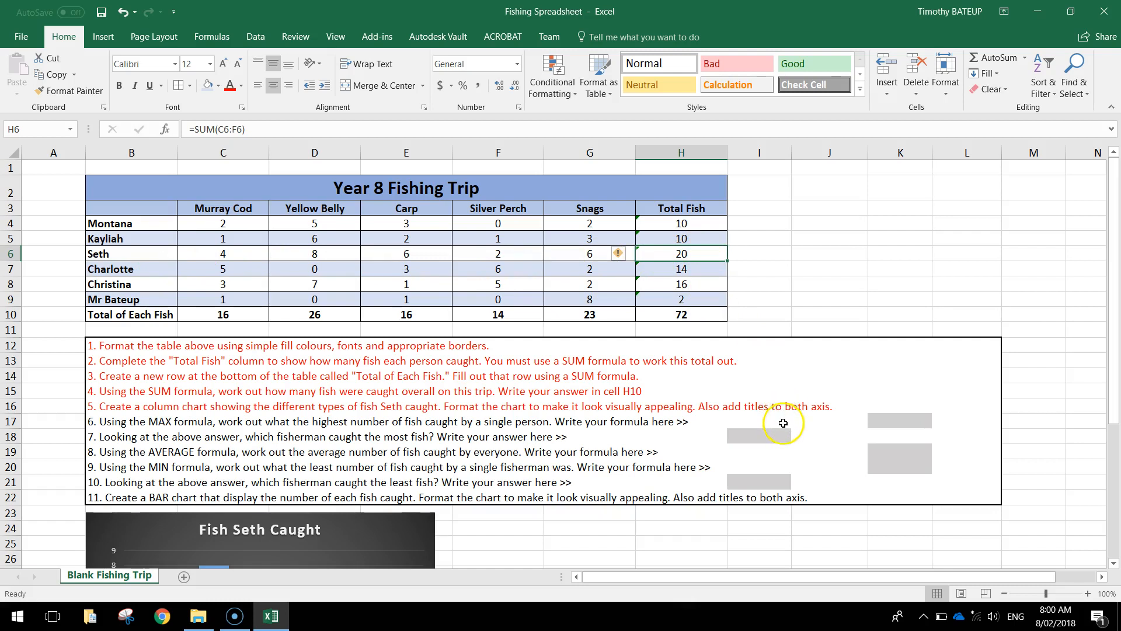
Enter the formula =MAX(H4:H9) in cell K17 and check its result against the Total Fish column.
{"action": "left_click", "coordinate": [899, 420]}
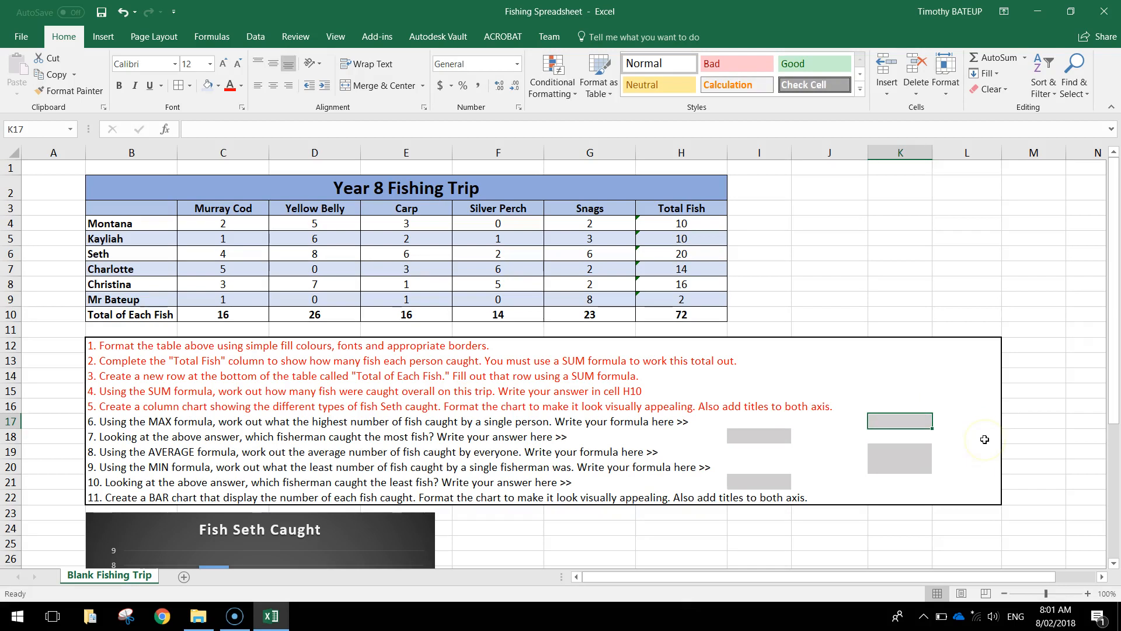
{"action": "type", "text": "="}
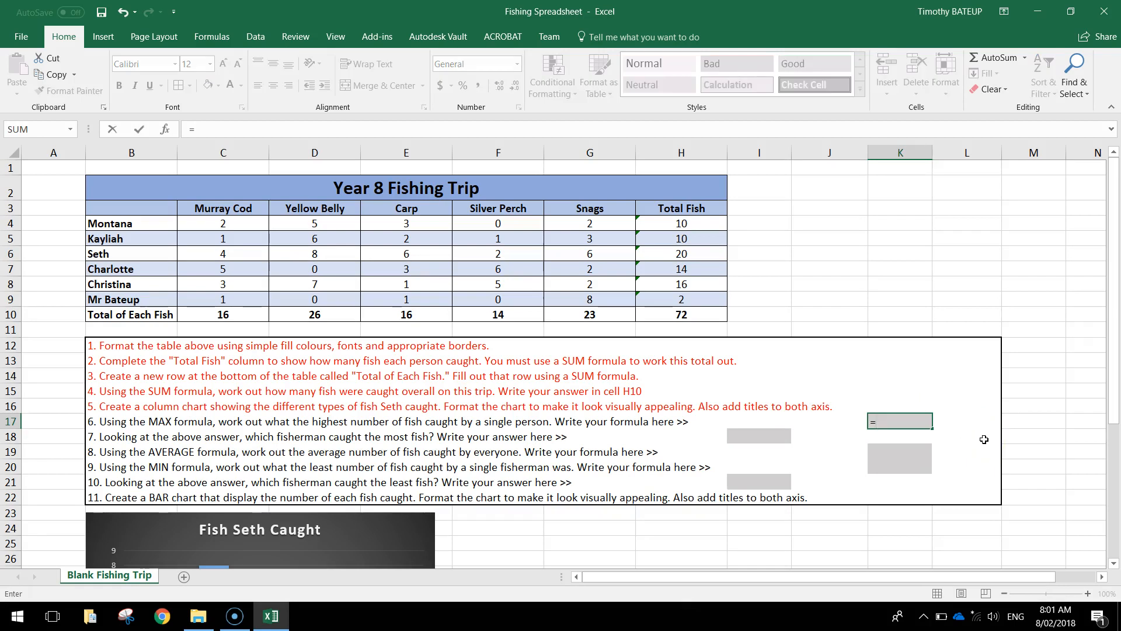
{"action": "type", "text": "MAX"}
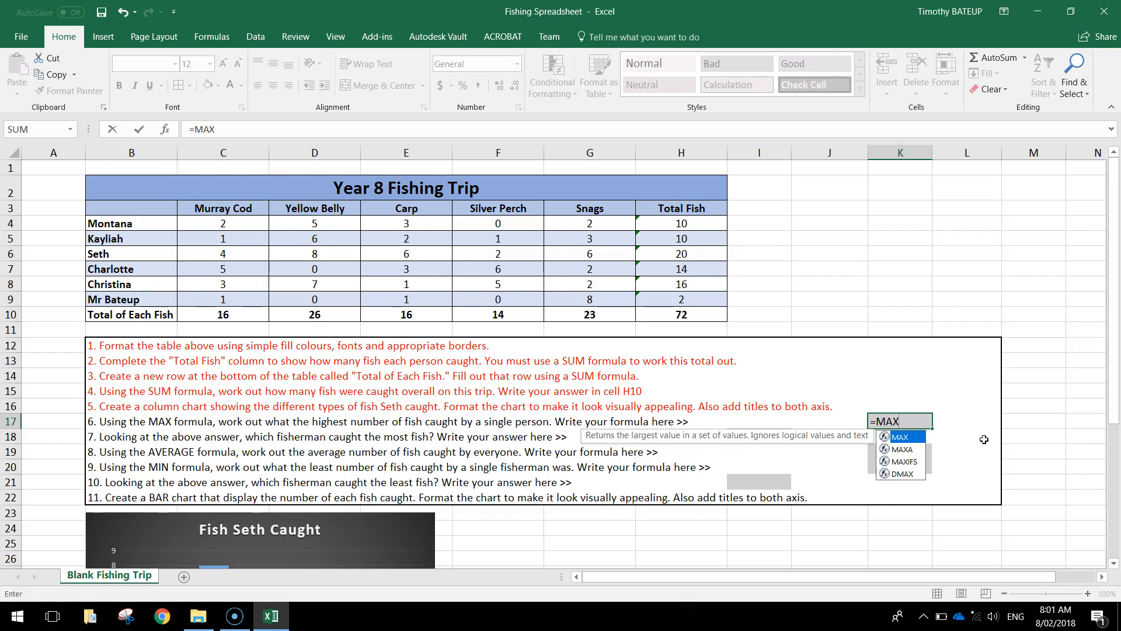
{"action": "type", "text": "("}
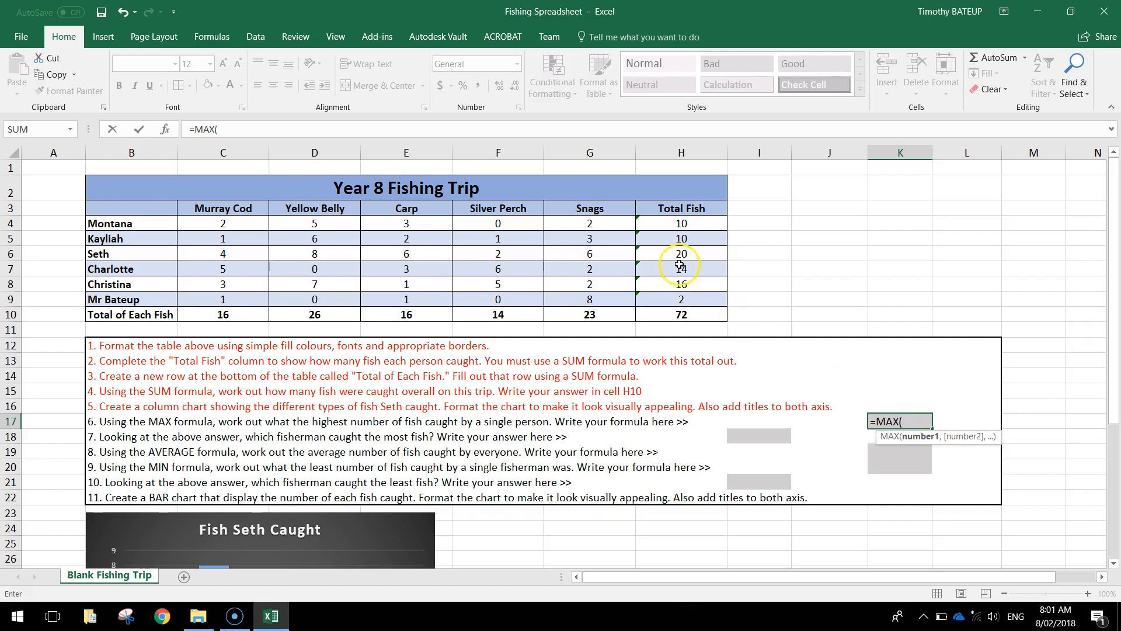
{"action": "left_click_drag", "start_coordinate": [677, 221], "coordinate": [678, 299]}
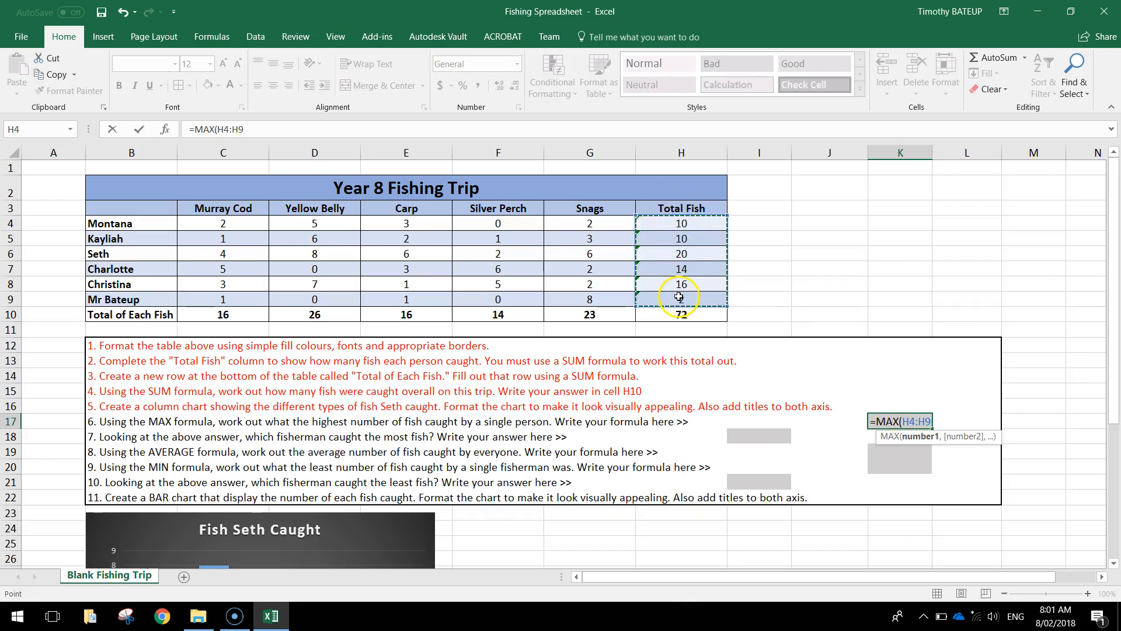
{"action": "type", "text": ")"}
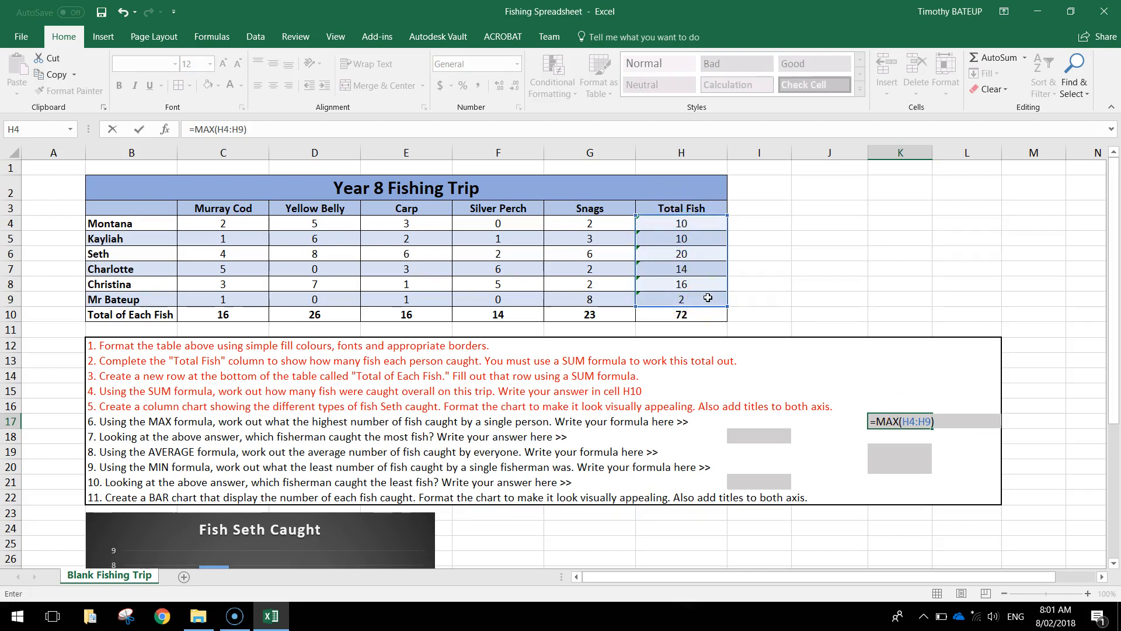
{"action": "key", "text": "Return"}
{"action": "left_click", "coordinate": [923, 419]}
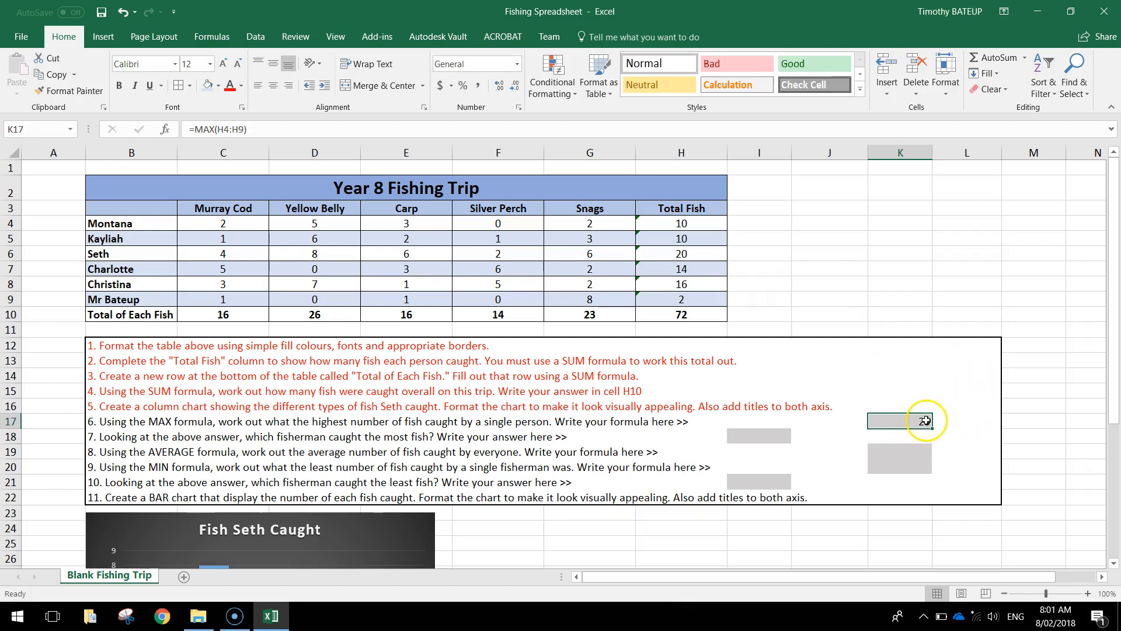
{"action": "left_click_drag", "start_coordinate": [682, 223], "coordinate": [695, 294]}
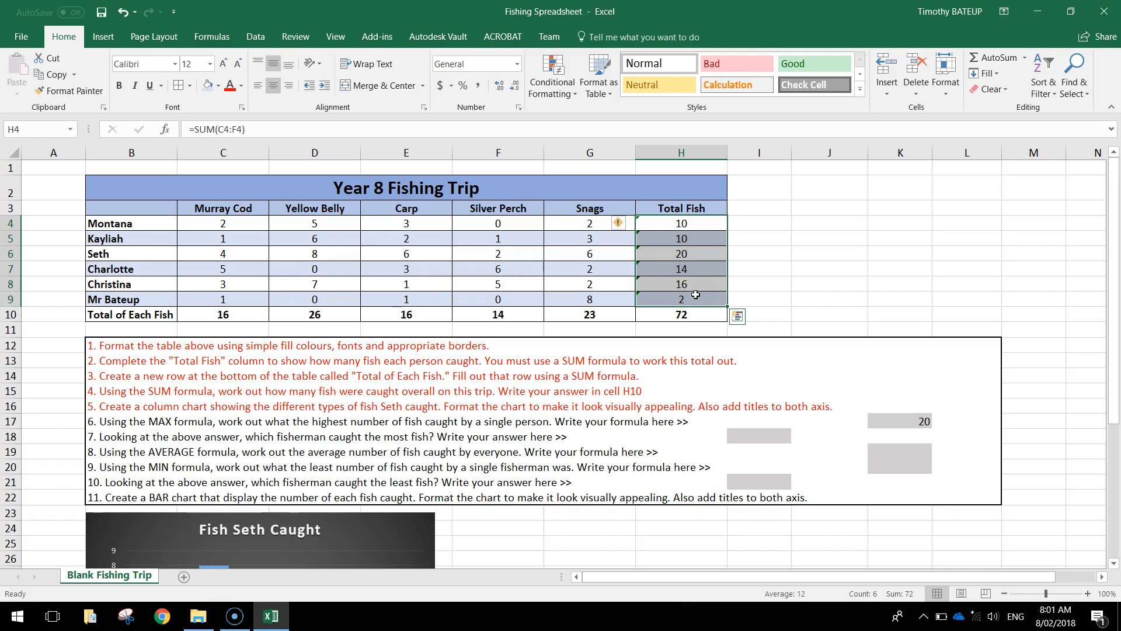
{"action": "left_click", "coordinate": [691, 253]}
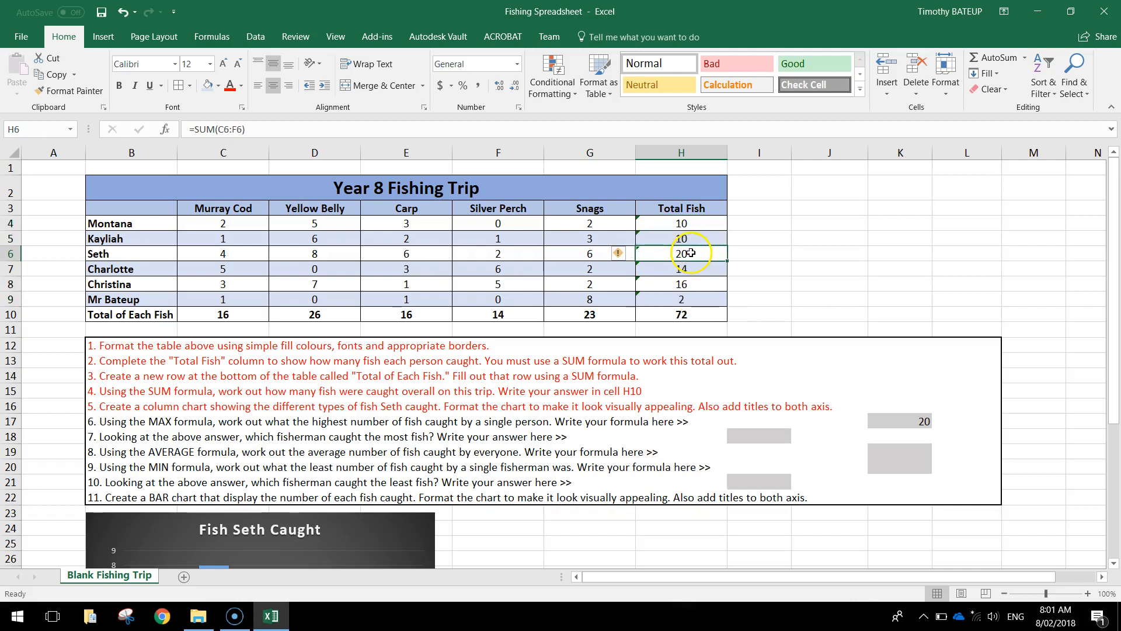
Colour the completed task 6 instruction in cell B17 red and select the task 7 instruction in B18.
{"action": "left_click", "coordinate": [95, 421]}
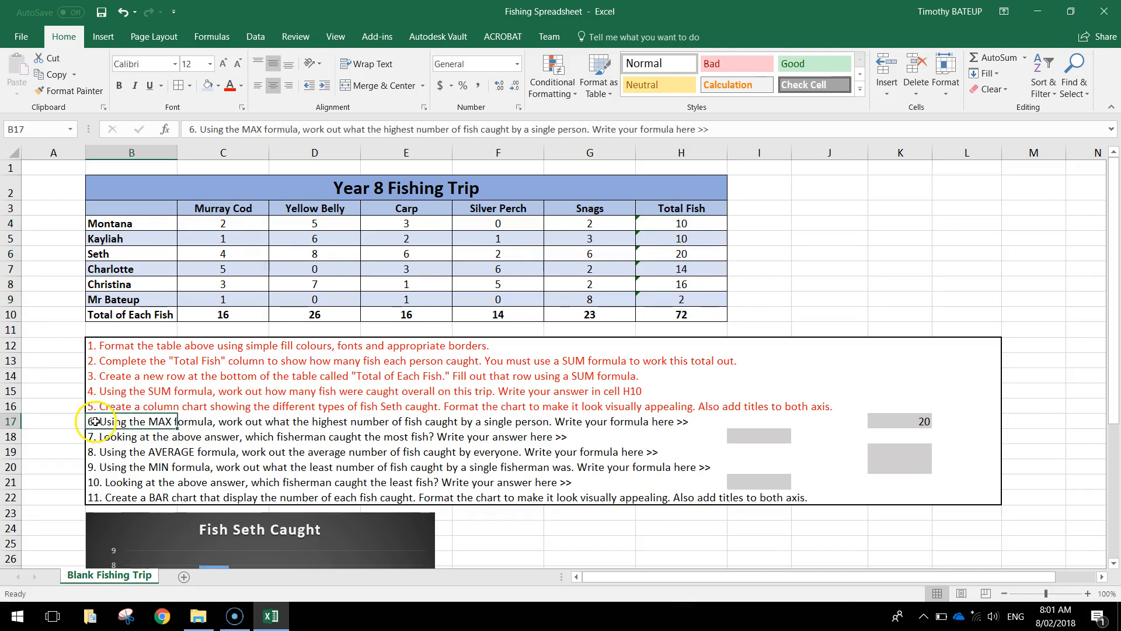
{"action": "left_click", "coordinate": [230, 87]}
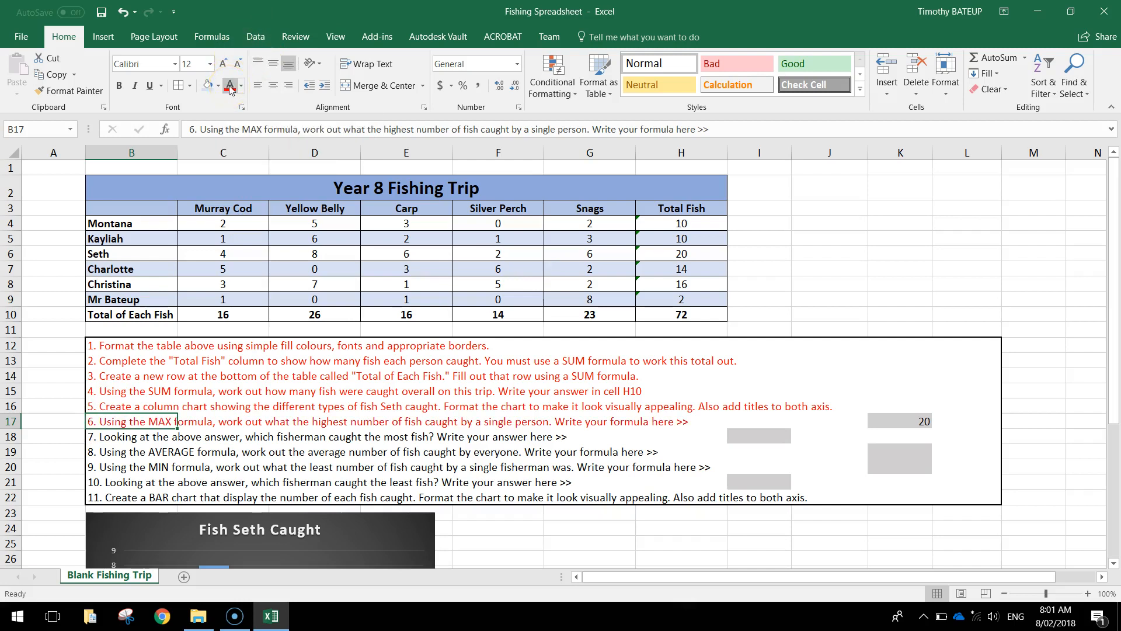
{"action": "left_click", "coordinate": [131, 436]}
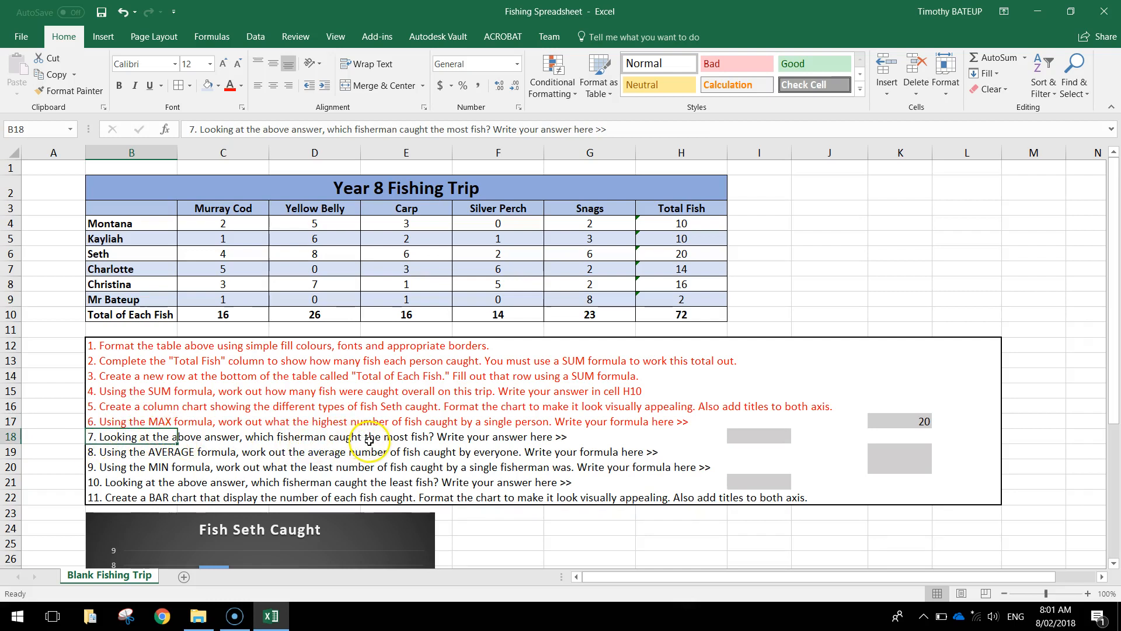
Write the name of the fisherman with the highest Total Fish value in I18, check the matching row, and colour task 7 in B18 red.
{"action": "left_click", "coordinate": [769, 437]}
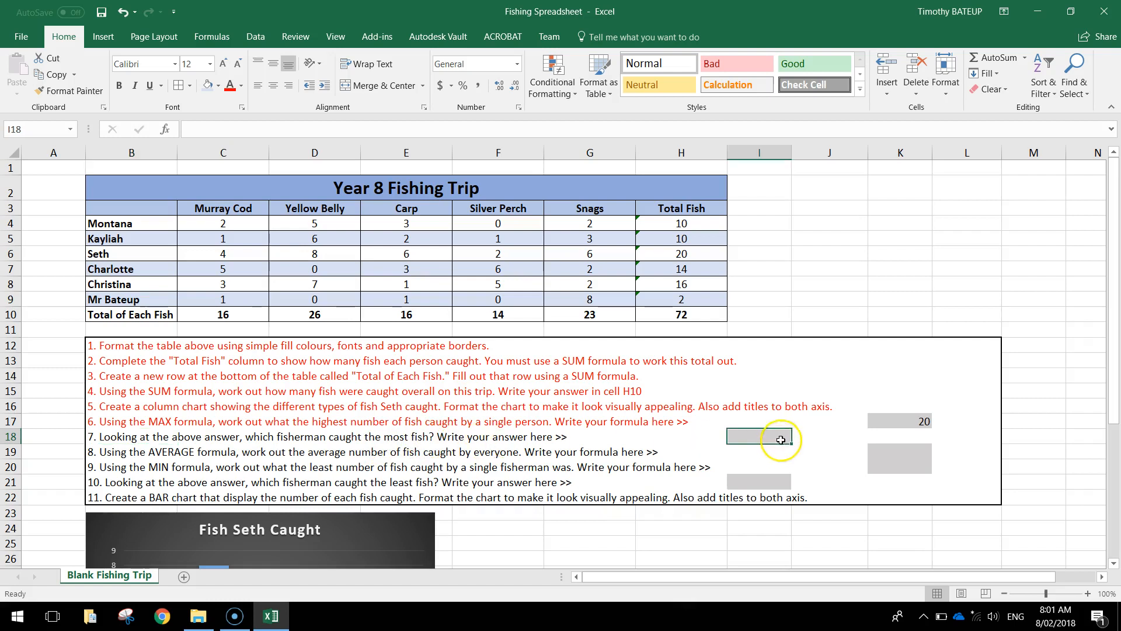
{"action": "type", "text": "s"}
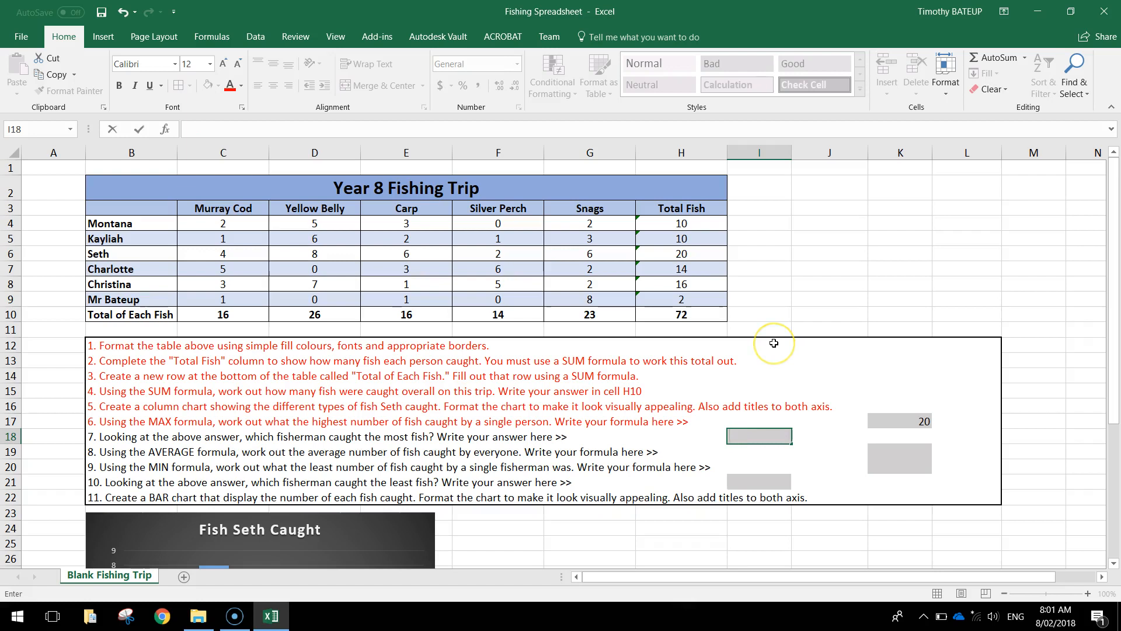
{"action": "left_click", "coordinate": [726, 259]}
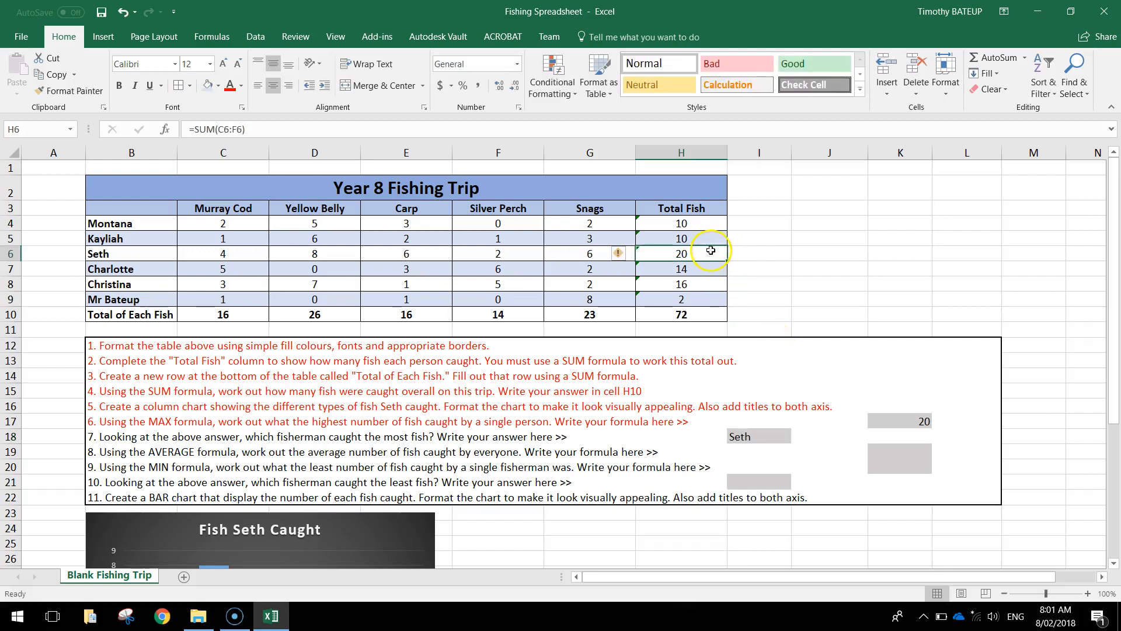
{"action": "left_click_drag", "start_coordinate": [647, 252], "coordinate": [115, 251]}
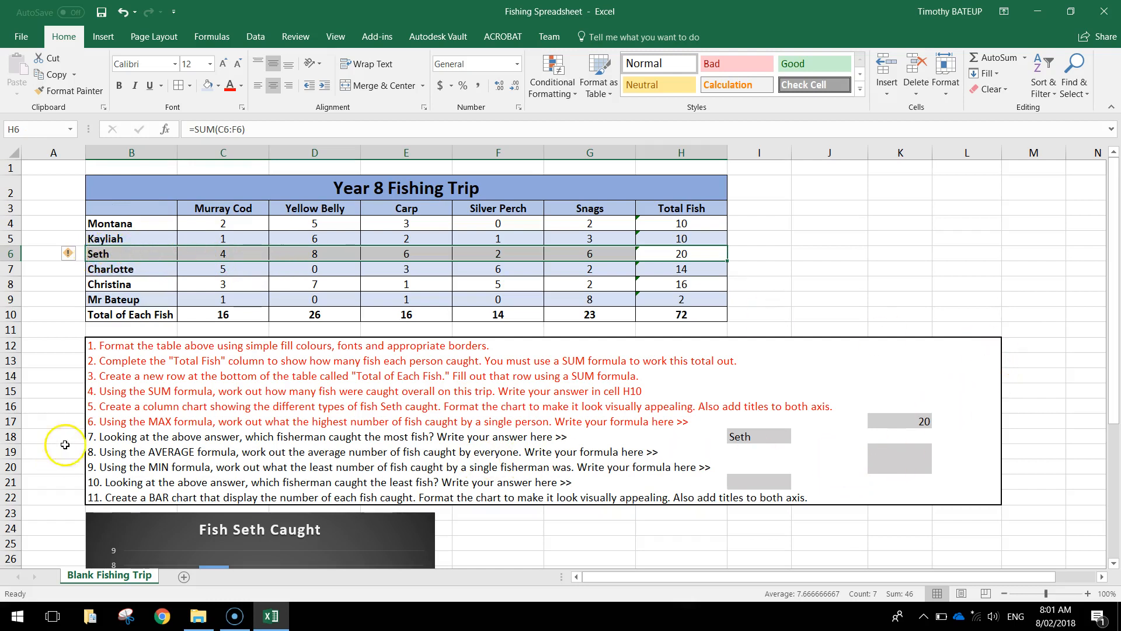
{"action": "left_click", "coordinate": [93, 437]}
{"action": "left_click", "coordinate": [230, 85]}
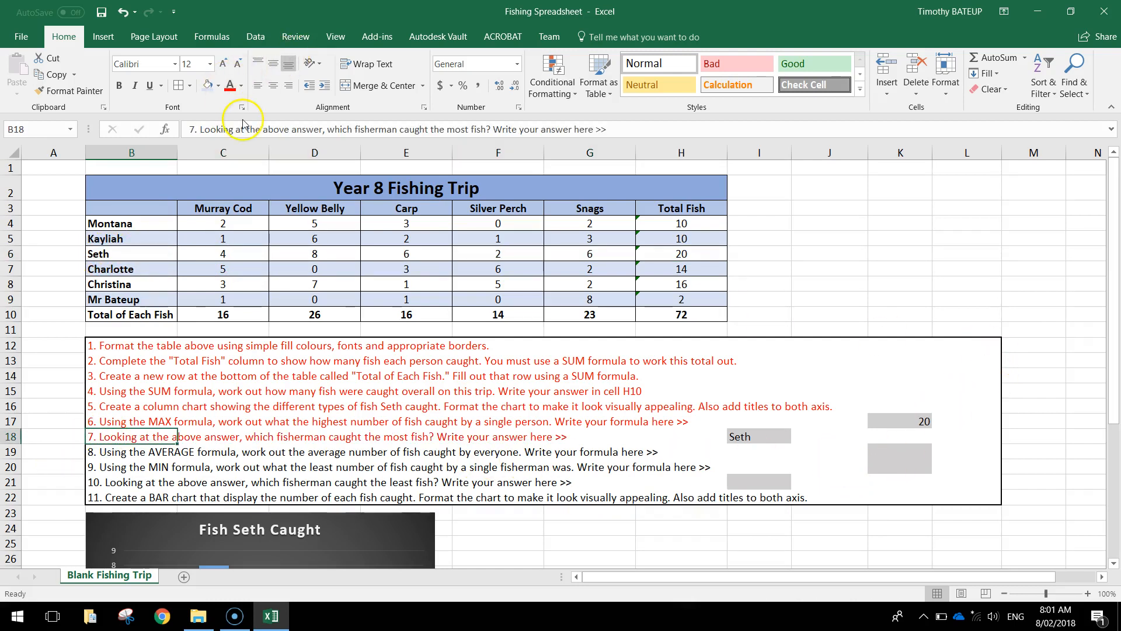
Enter the formula =AVERAGE(H4:H9) in cell K19 for task 8 and check its result against the Total Fish values.
{"action": "left_click", "coordinate": [108, 467]}
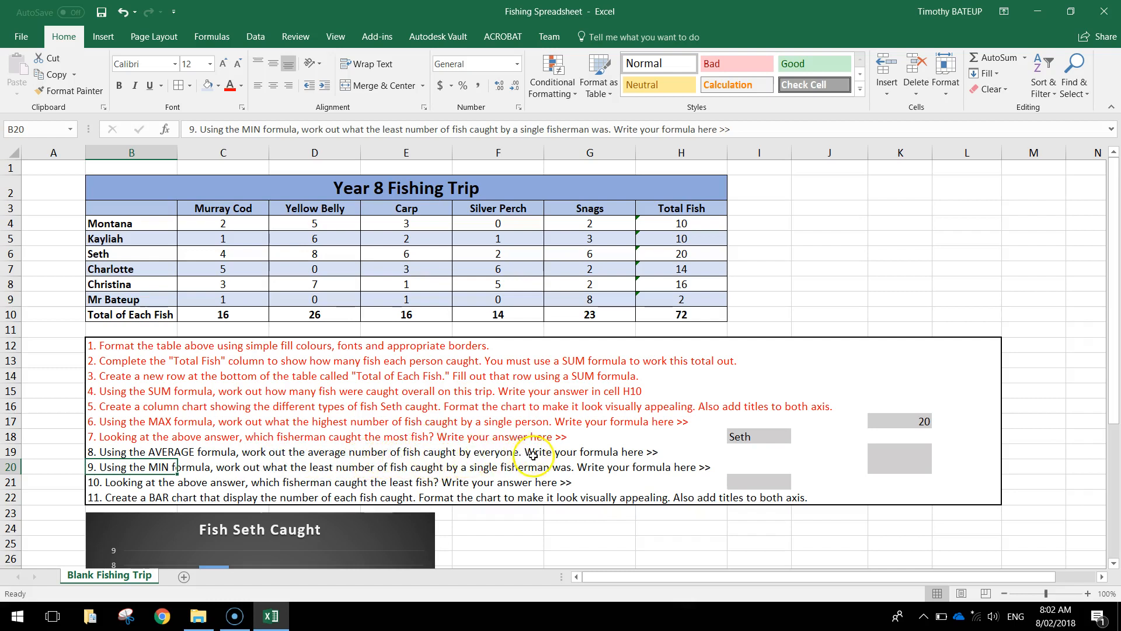
{"action": "left_click", "coordinate": [884, 450]}
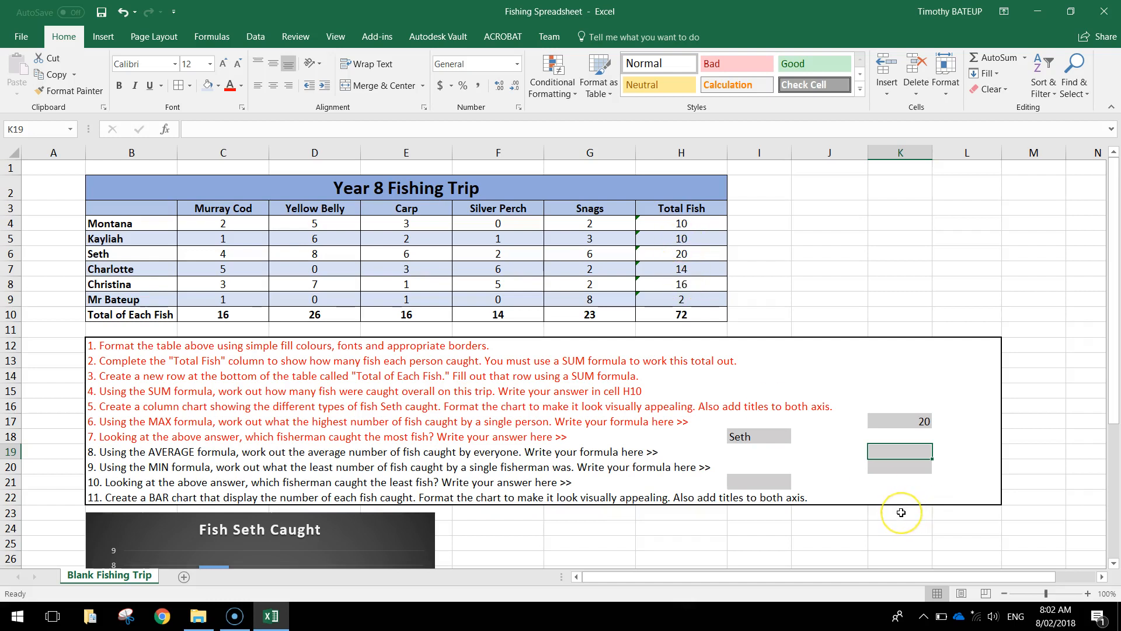
{"action": "type", "text": "="}
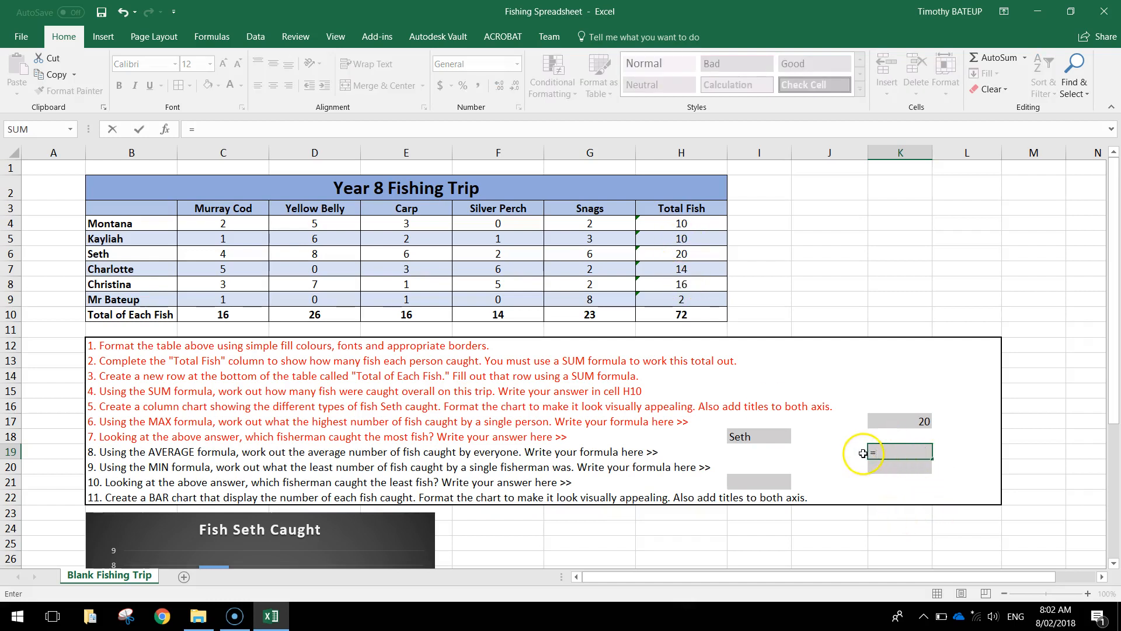
{"action": "type", "text": "av"}
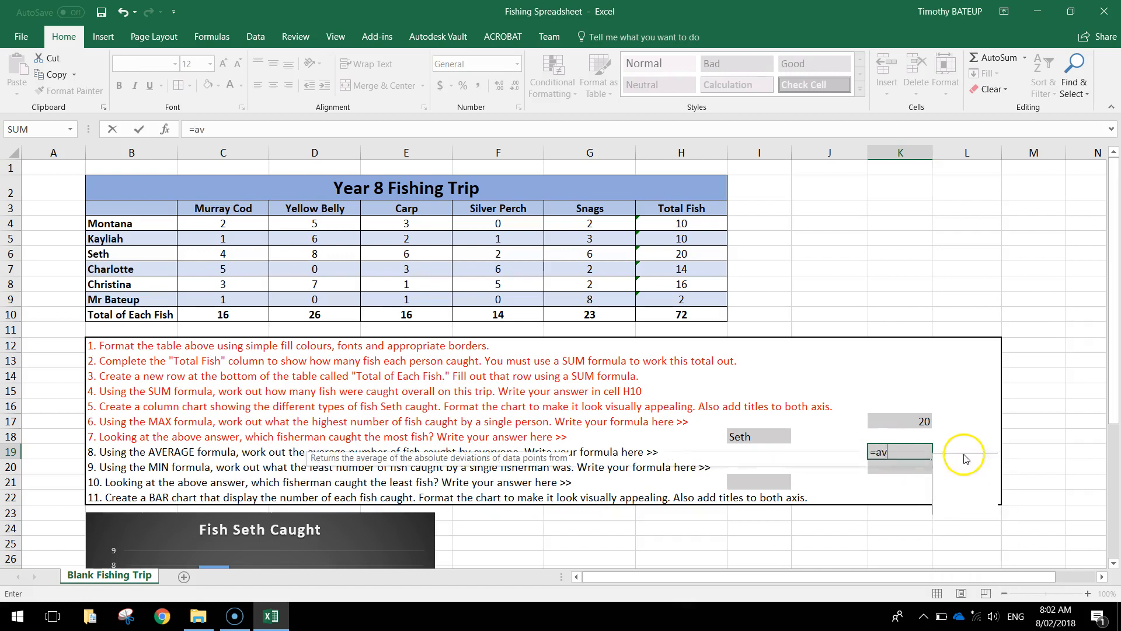
{"action": "type", "text": "erage"}
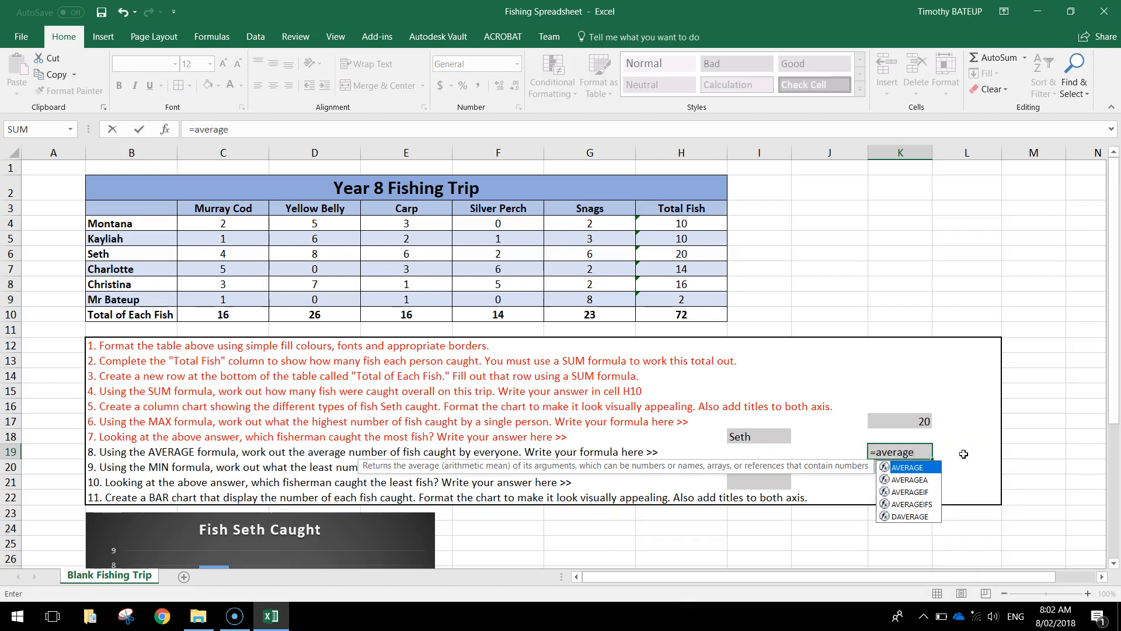
{"action": "type", "text": "("}
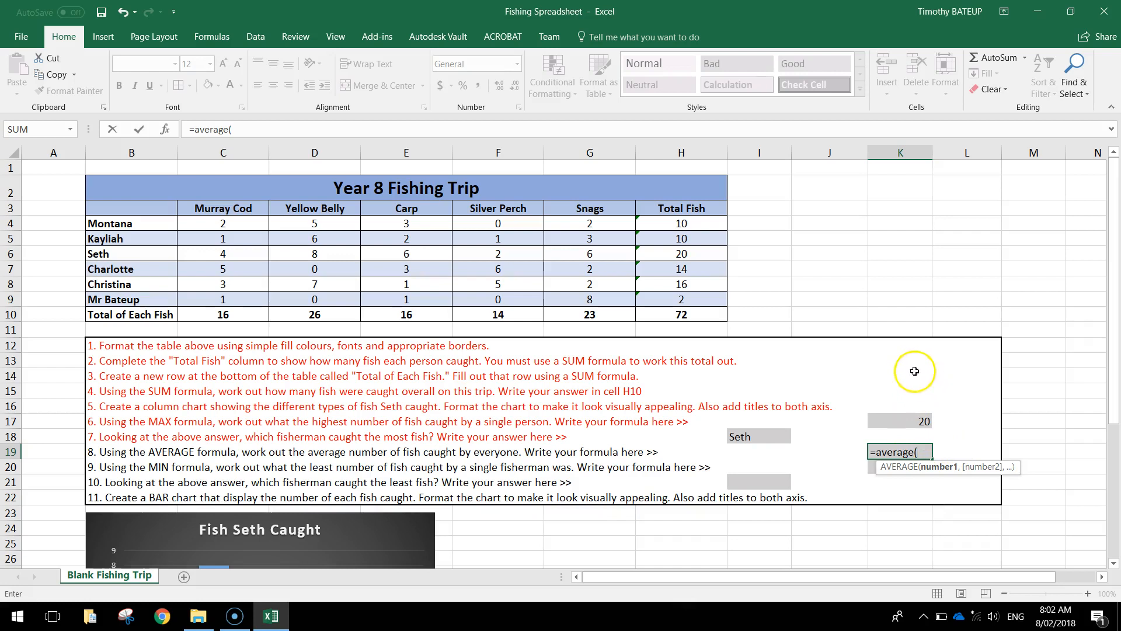
{"action": "left_click_drag", "start_coordinate": [682, 223], "coordinate": [687, 297]}
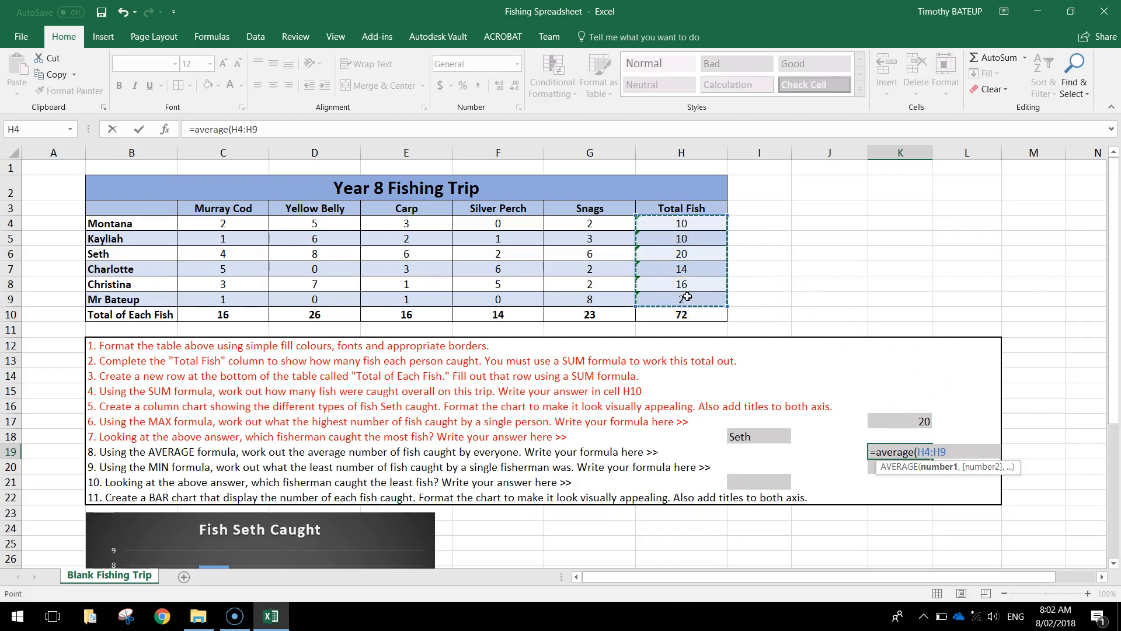
{"action": "type", "text": ")"}
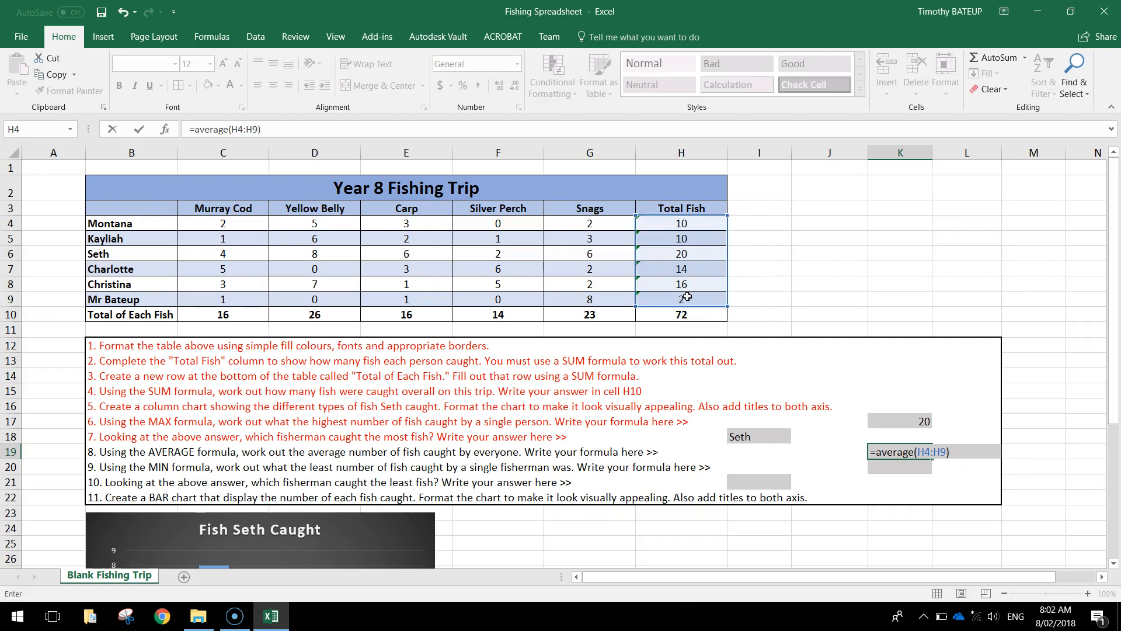
{"action": "left_click", "coordinate": [885, 451]}
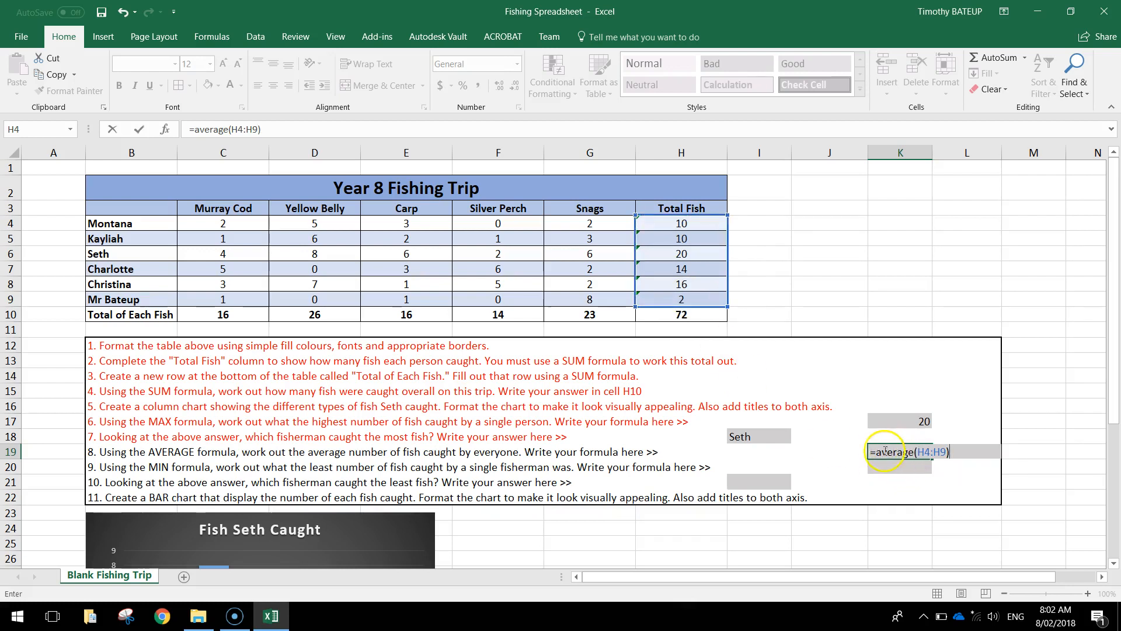
{"action": "left_click", "coordinate": [890, 462]}
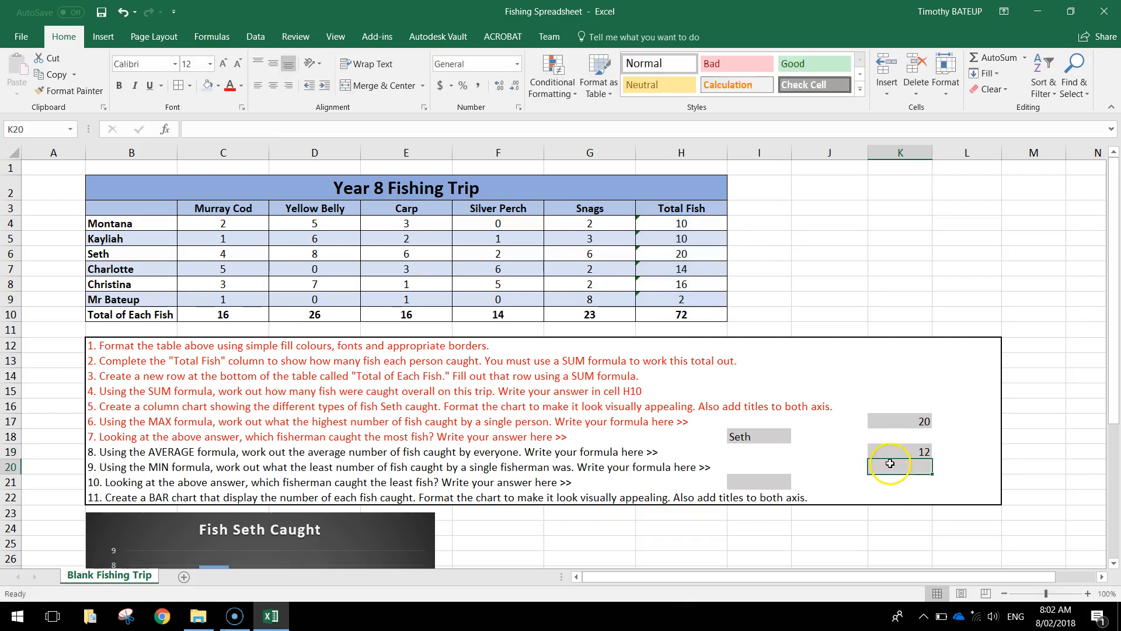
{"action": "left_click", "coordinate": [926, 450]}
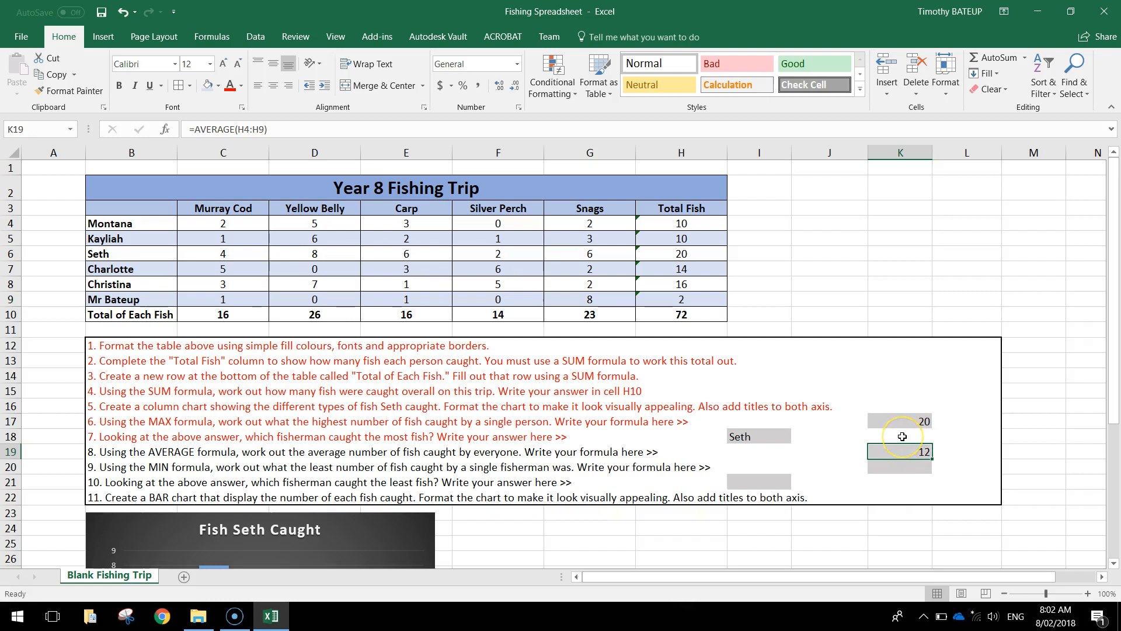
{"action": "left_click_drag", "start_coordinate": [693, 223], "coordinate": [701, 296]}
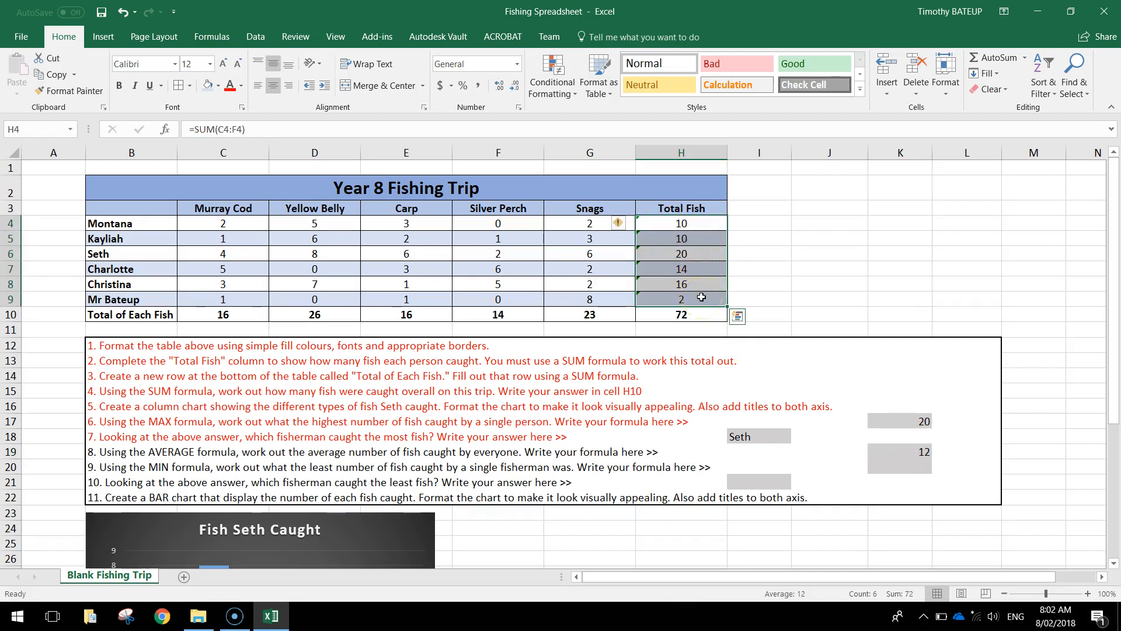
Colour the completed task 8 instruction in cell B19 red and review the task 9 instruction in B20.
{"action": "left_click", "coordinate": [98, 454]}
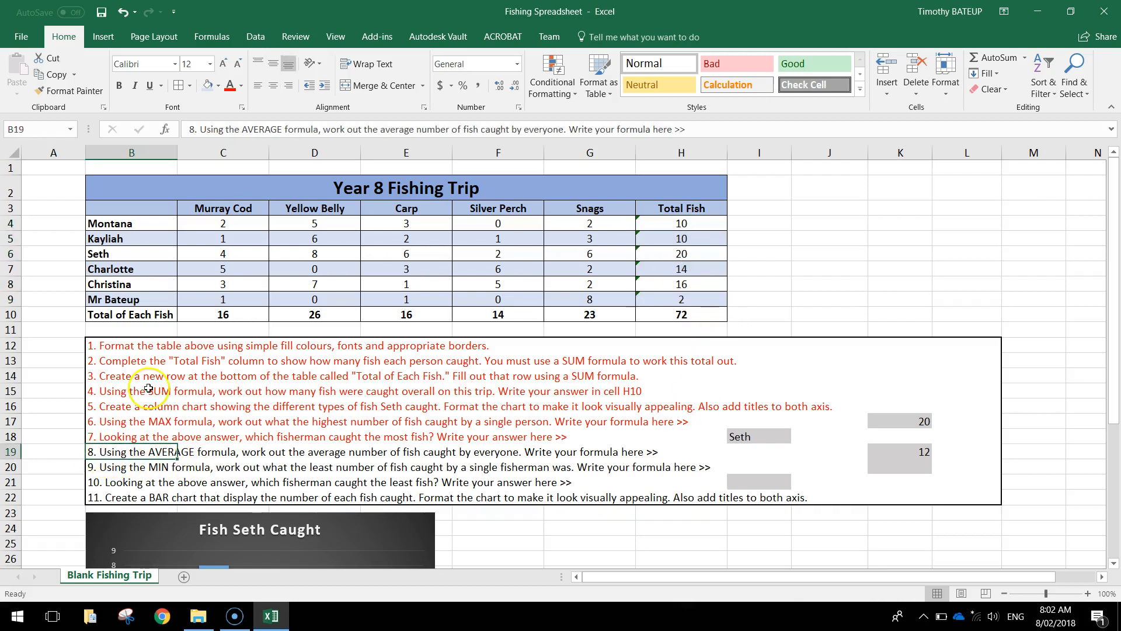
{"action": "left_click", "coordinate": [230, 86]}
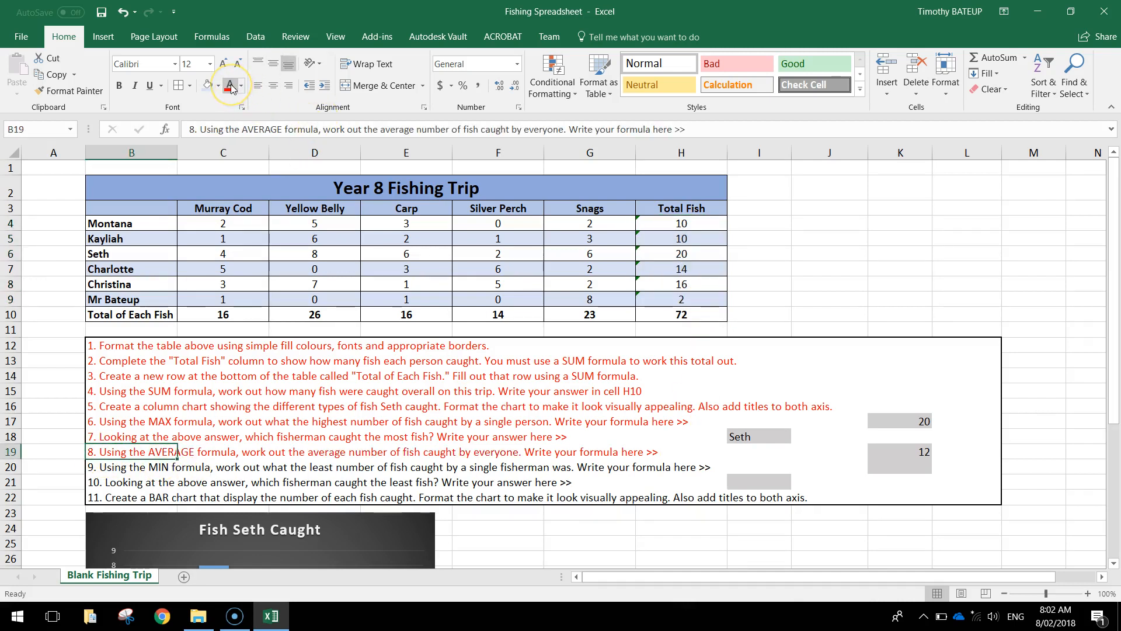
{"action": "left_click", "coordinate": [97, 468]}
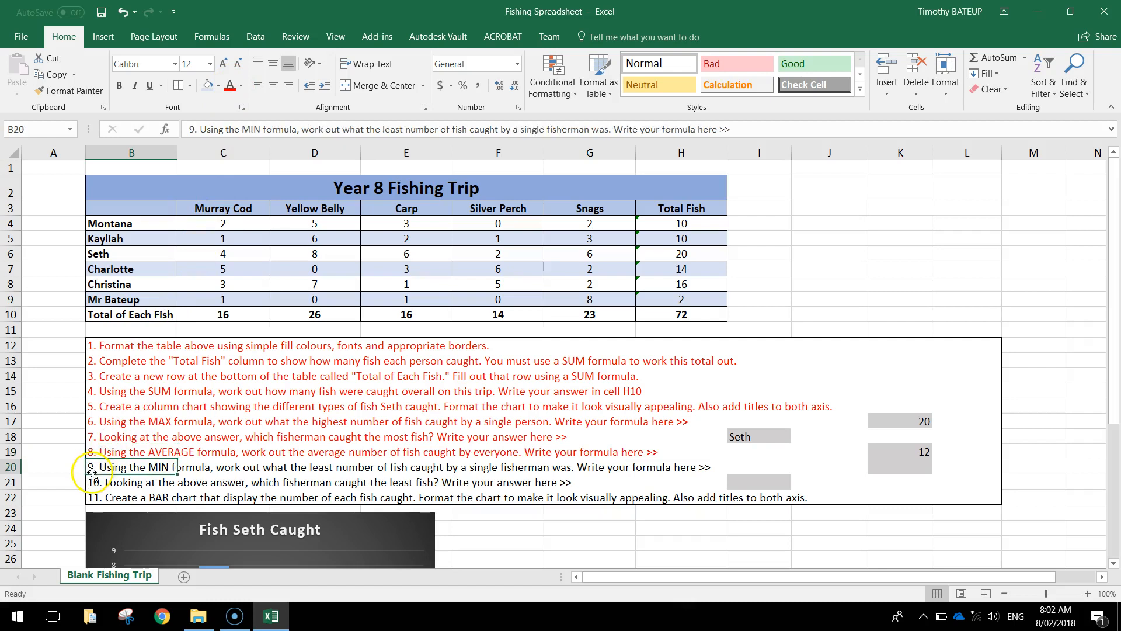
{"action": "left_click", "coordinate": [117, 487]}
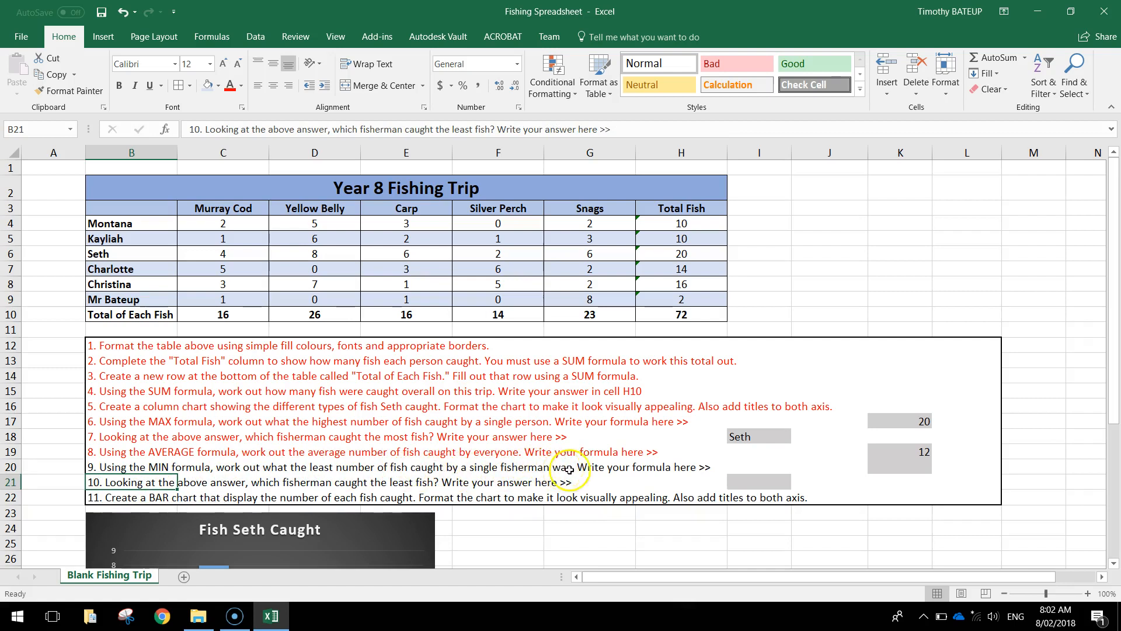
Enter the formula =MIN(H4:H9) in cell K20 for task 9 and reselect the cell to check its result.
{"action": "left_click", "coordinate": [899, 465]}
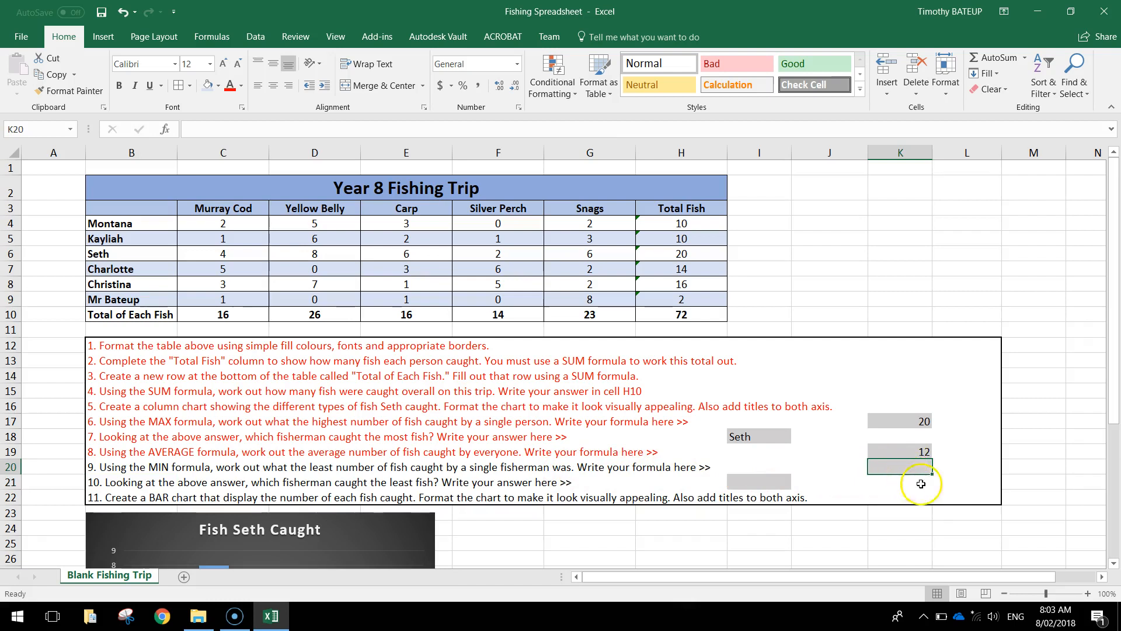
{"action": "type", "text": "="}
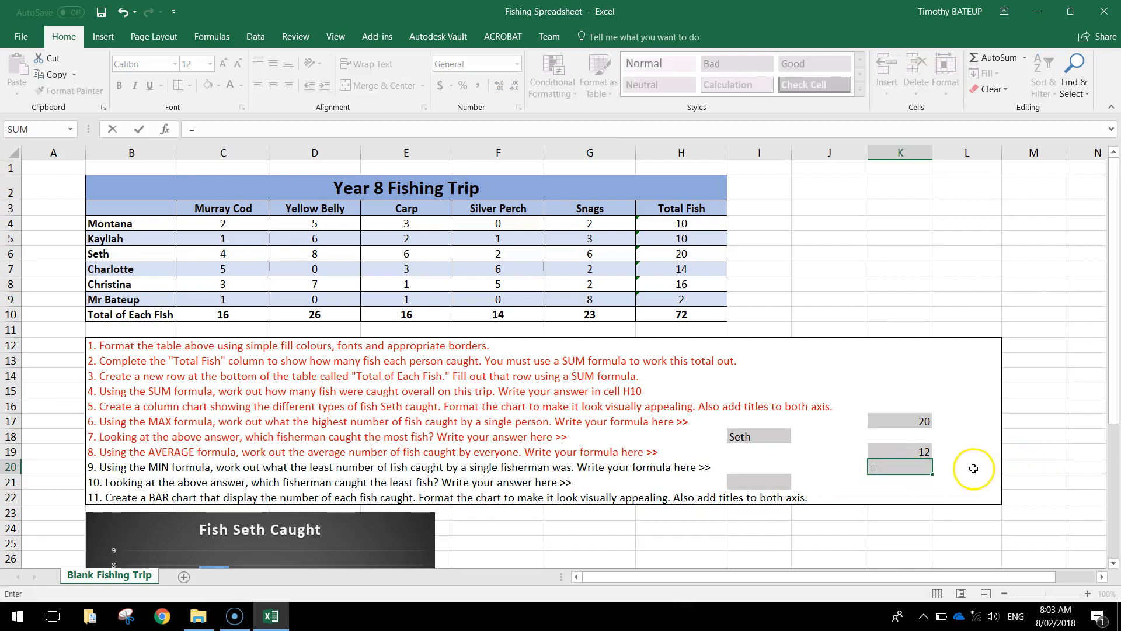
{"action": "type", "text": "min"}
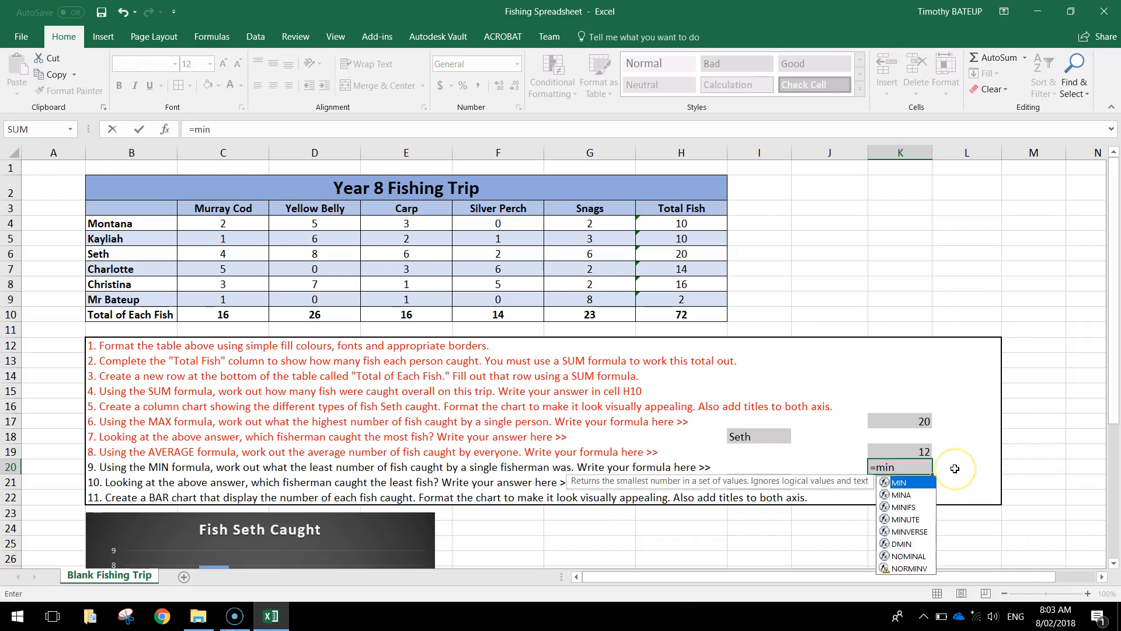
{"action": "type", "text": "("}
{"action": "left_click_drag", "start_coordinate": [681, 220], "coordinate": [681, 299]}
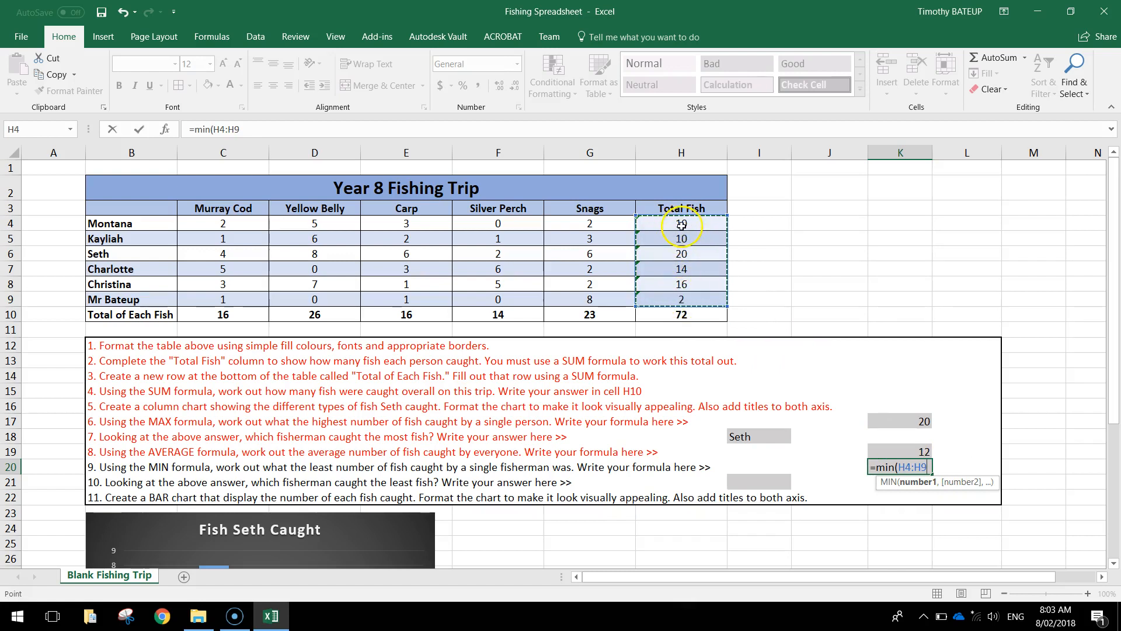
{"action": "type", "text": ")"}
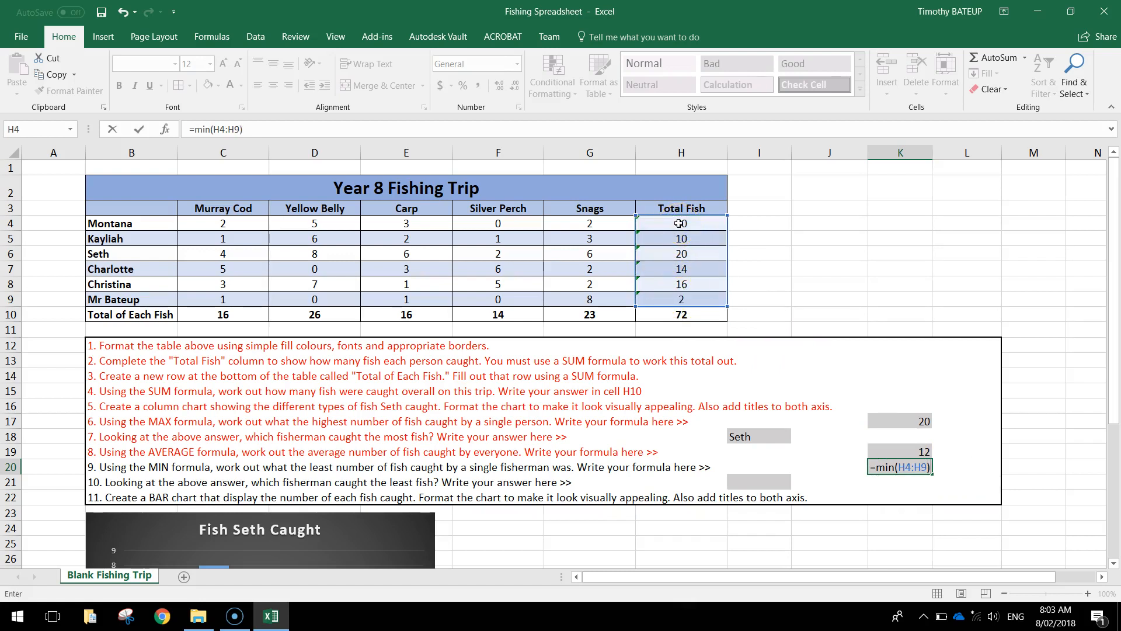
{"action": "key", "text": "Return"}
{"action": "left_click", "coordinate": [903, 464]}
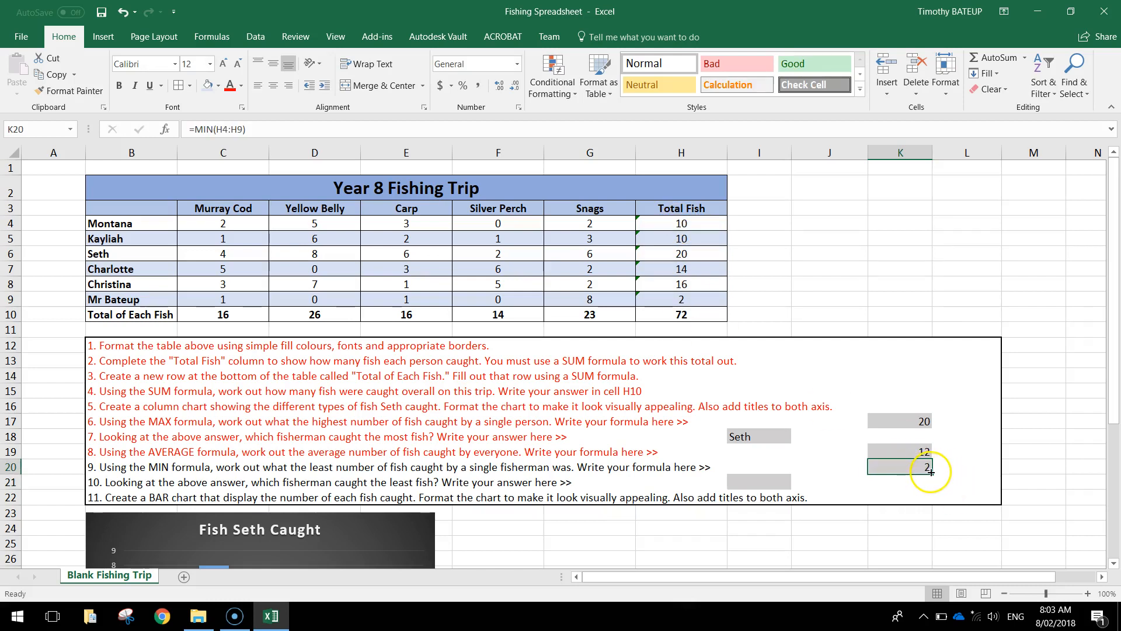
Colour the completed task 9 instruction in cell B20 red and select the task 10 instruction in B21.
{"action": "left_click", "coordinate": [93, 467]}
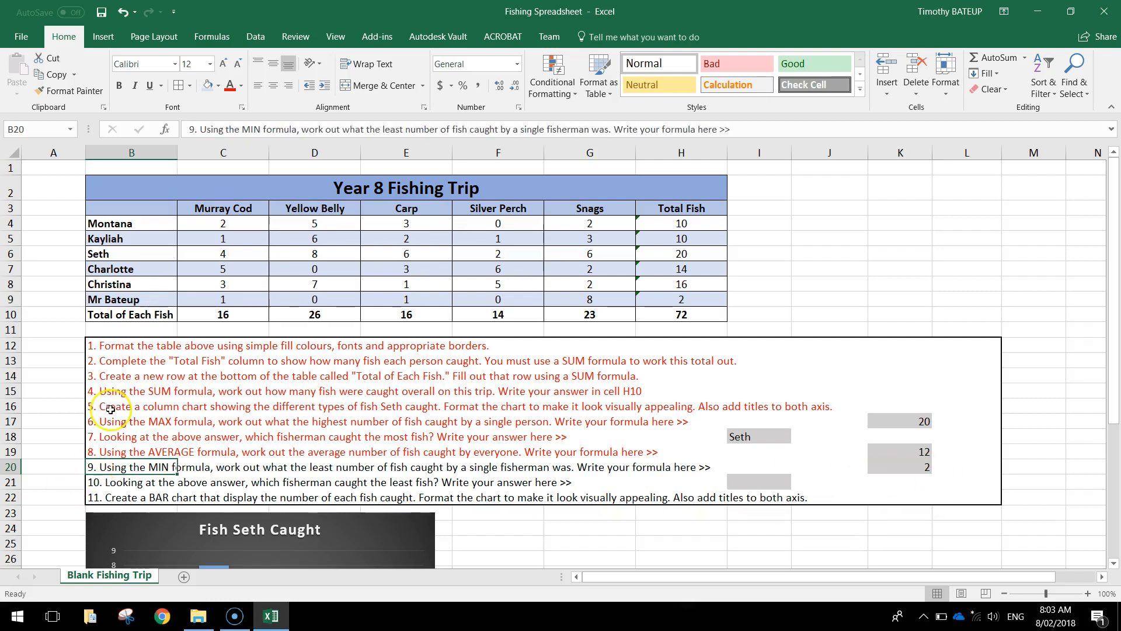
{"action": "left_click", "coordinate": [231, 87]}
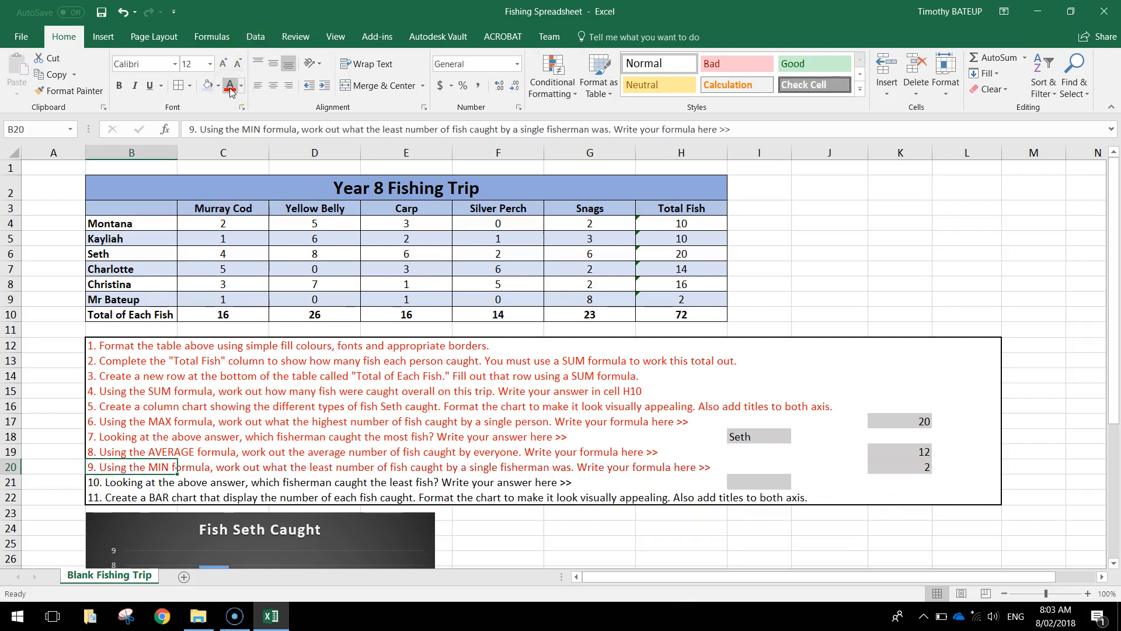
{"action": "left_click", "coordinate": [100, 483]}
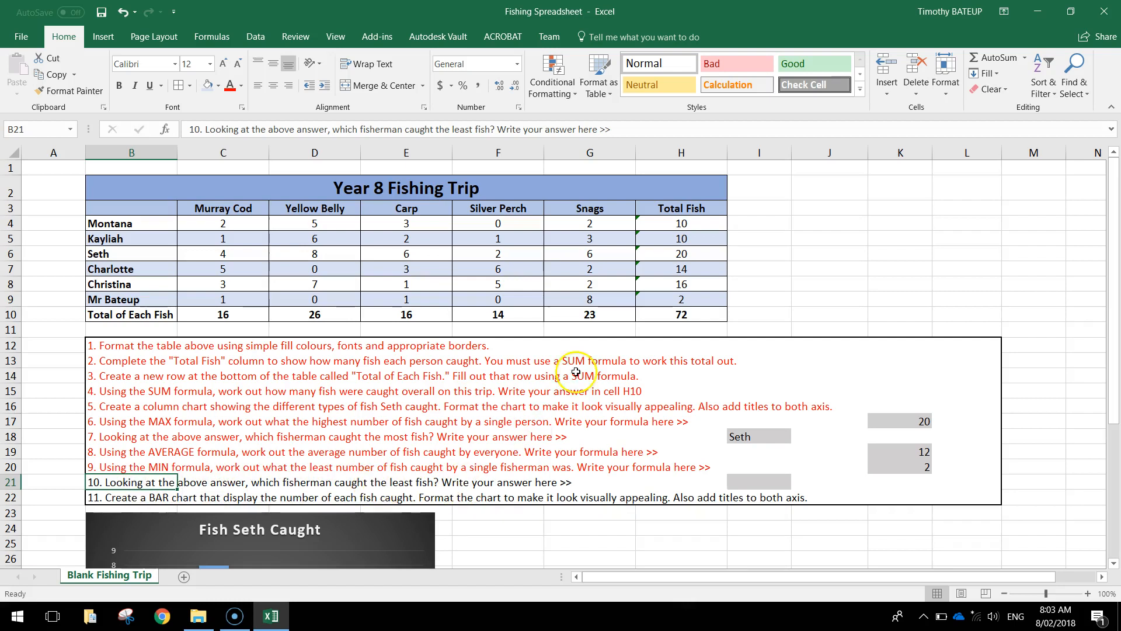
Find the row with the lowest Total Fish value and write that fisherman's name in answer cell I21.
{"action": "left_click_drag", "start_coordinate": [681, 224], "coordinate": [169, 301]}
{"action": "left_click", "coordinate": [671, 297]}
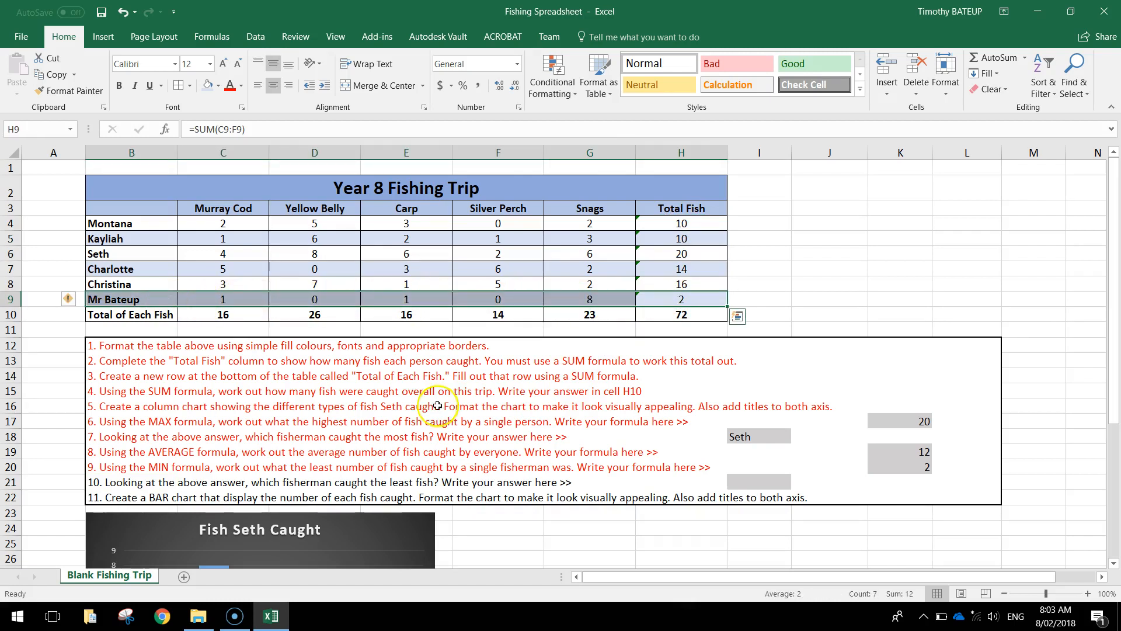
{"action": "left_click", "coordinate": [755, 482]}
{"action": "type", "text": "Mr Bateup"}
{"action": "key", "text": "Return"}
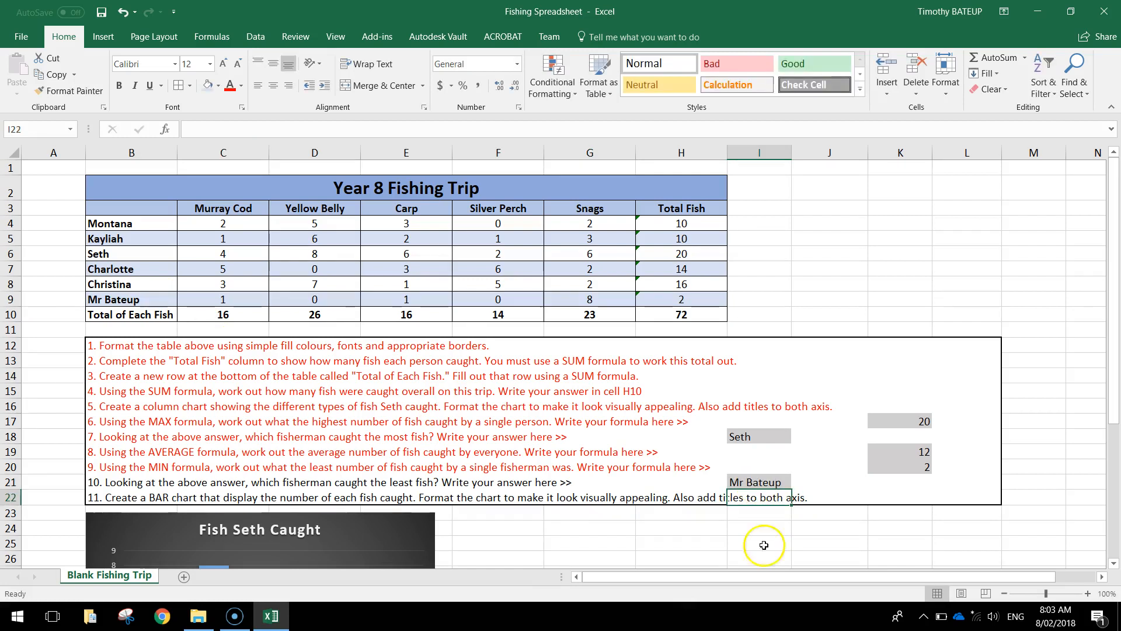
Colour the completed task 10 instruction in cell B21 red and select the task 11 instruction in B22.
{"action": "left_click", "coordinate": [90, 482]}
{"action": "left_click", "coordinate": [231, 86]}
{"action": "left_click", "coordinate": [95, 496]}
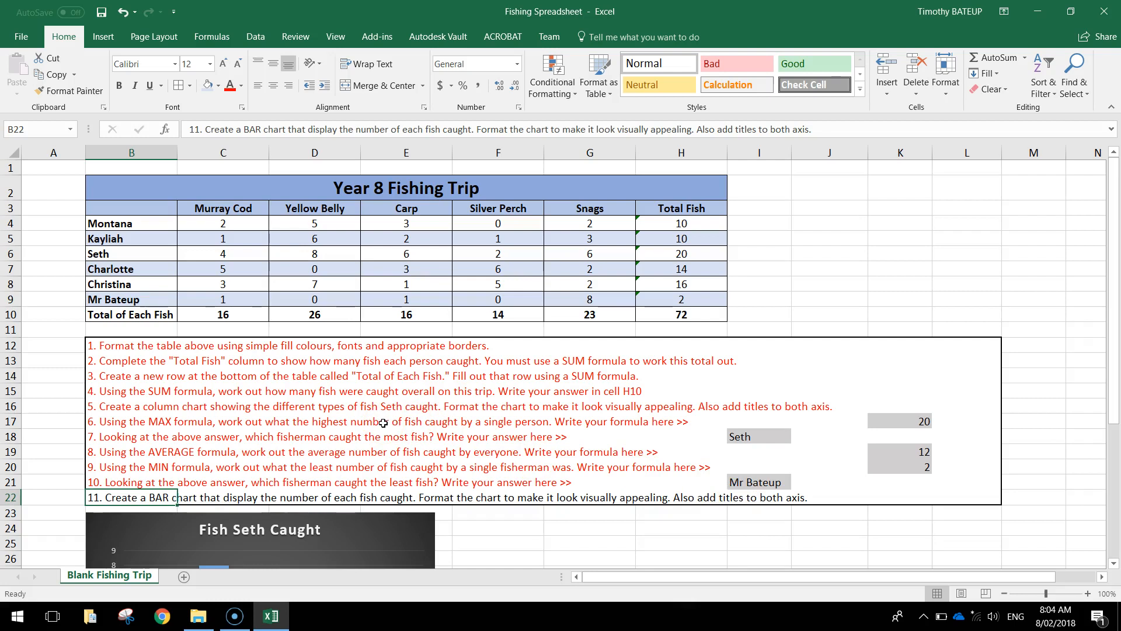
Insert a 3-D Clustered Bar chart from the fish names in C3:G3 and the totals in C10:G10.
{"action": "left_click_drag", "start_coordinate": [231, 210], "coordinate": [589, 209]}
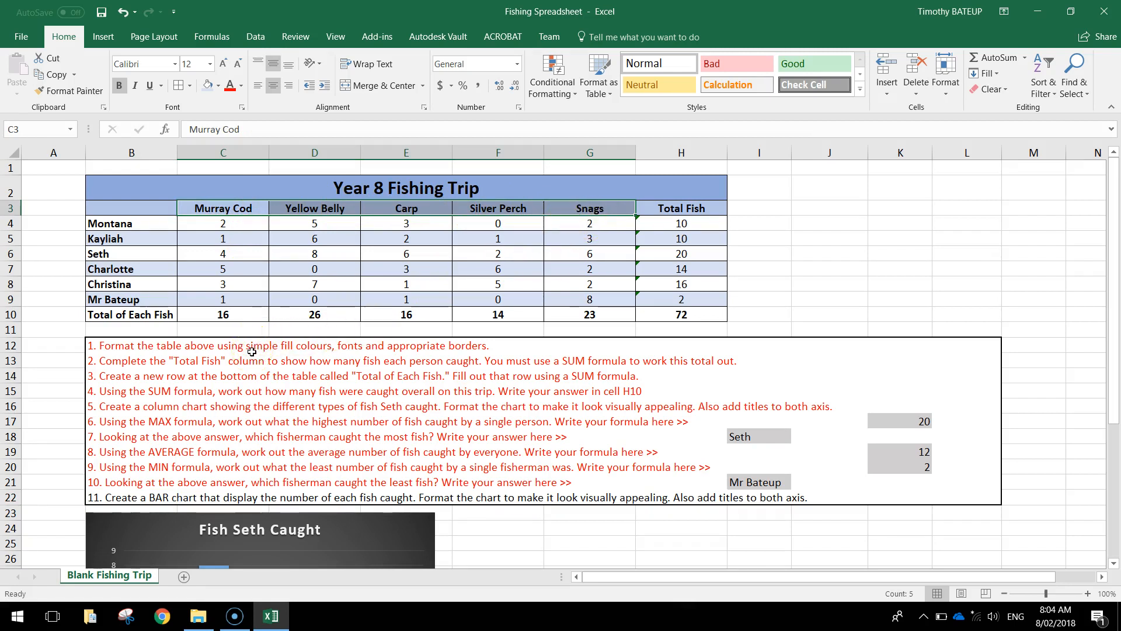
{"action": "left_click_drag", "start_coordinate": [229, 314], "coordinate": [589, 315]}
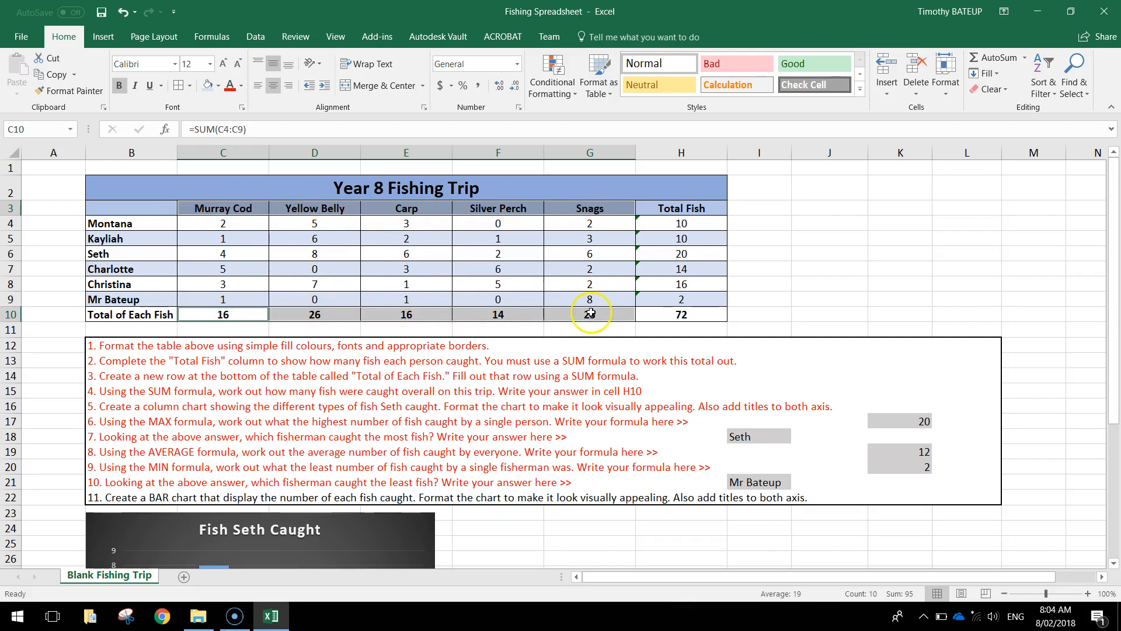
{"action": "left_click", "coordinate": [104, 37]}
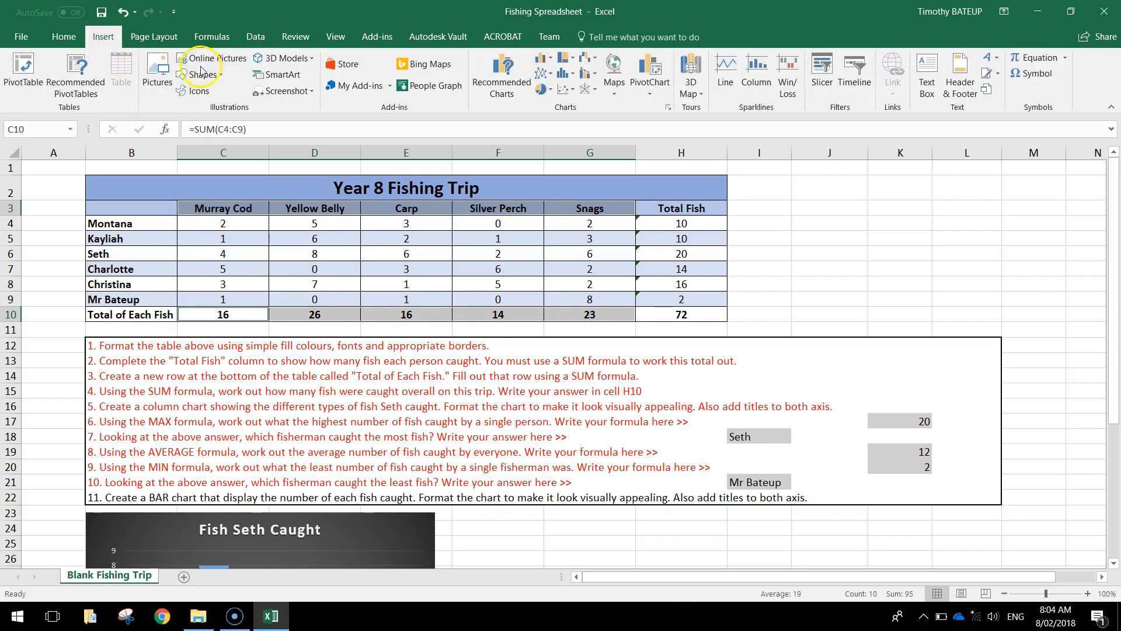
{"action": "left_click", "coordinate": [546, 60]}
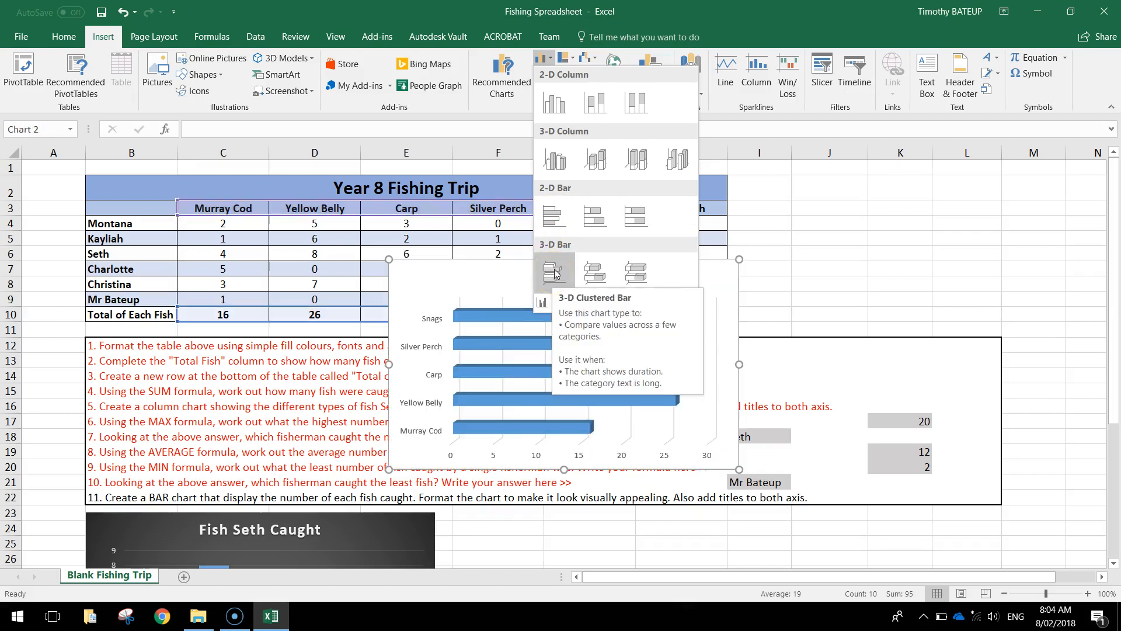
{"action": "left_click", "coordinate": [555, 272]}
Move the new bar chart below the task list, beside the Fish Seth Caught chart.
{"action": "scroll", "coordinate": [876, 282], "scroll_direction": "down", "scroll_amount": 1}
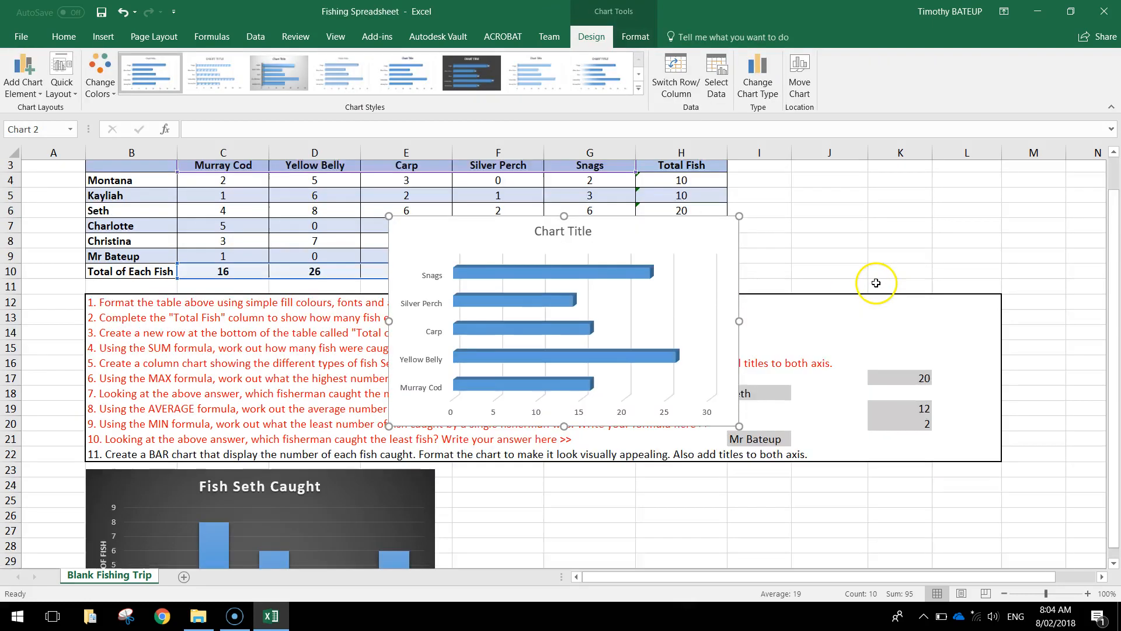
{"action": "scroll", "coordinate": [870, 279], "scroll_direction": "down", "scroll_amount": 2}
{"action": "scroll", "coordinate": [853, 272], "scroll_direction": "down", "scroll_amount": 2}
{"action": "scroll", "coordinate": [759, 234], "scroll_direction": "up", "scroll_amount": 2}
{"action": "left_click_drag", "start_coordinate": [677, 173], "coordinate": [760, 426]}
{"action": "scroll", "coordinate": [771, 428], "scroll_direction": "down", "scroll_amount": 3}
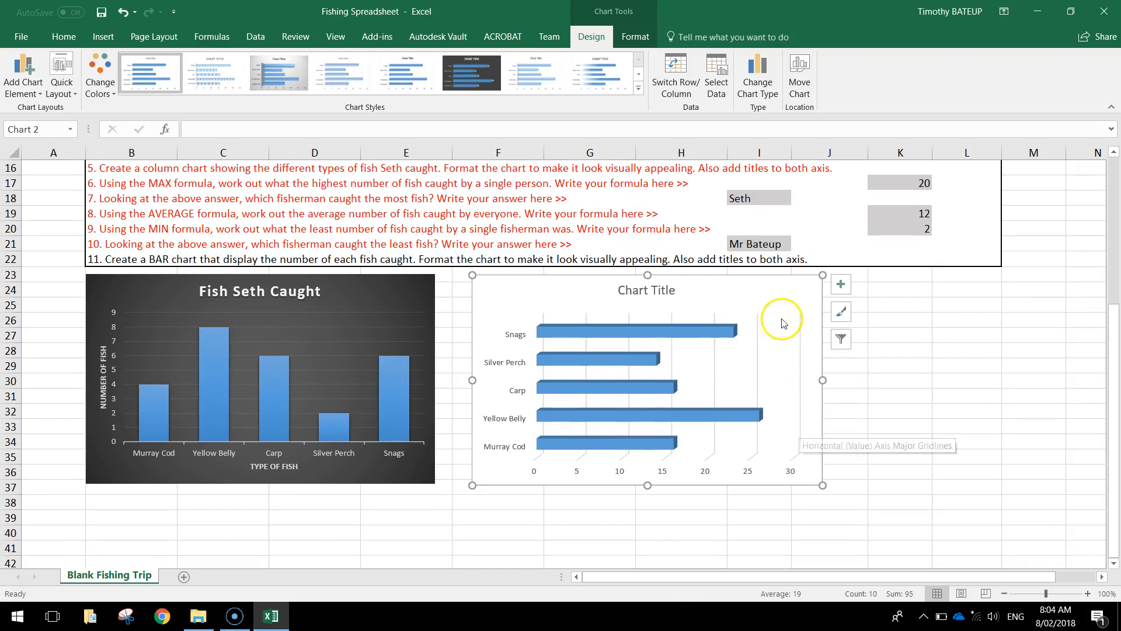
Apply the chart style with a light grey gradient background and translucent blue bars to the bar chart, then deselect it.
{"action": "left_click", "coordinate": [639, 89]}
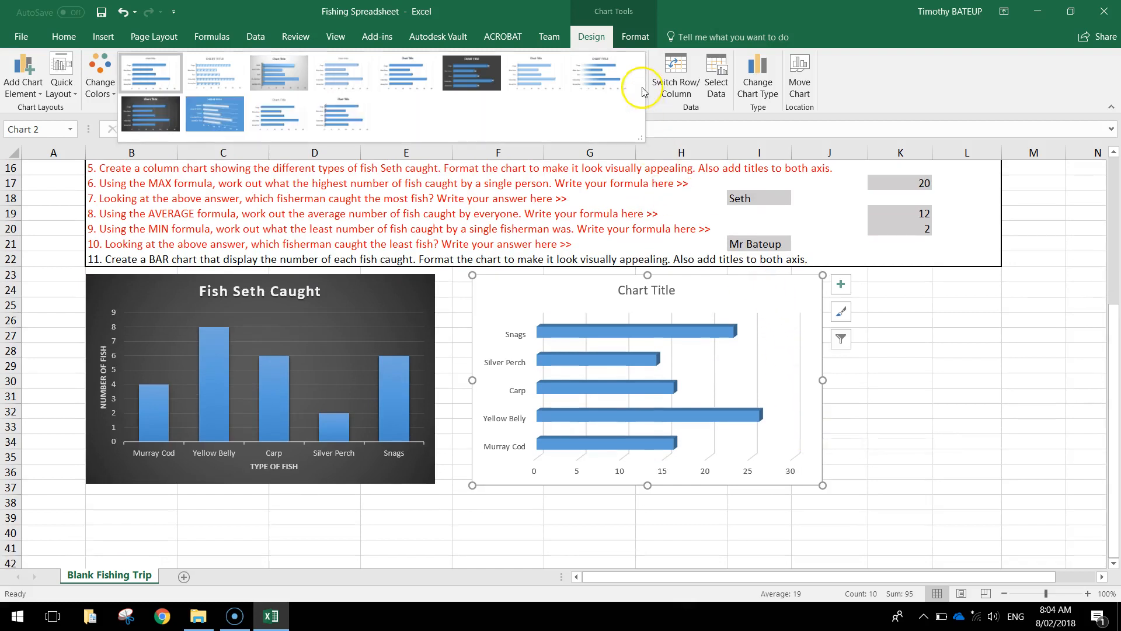
{"action": "left_click", "coordinate": [272, 76]}
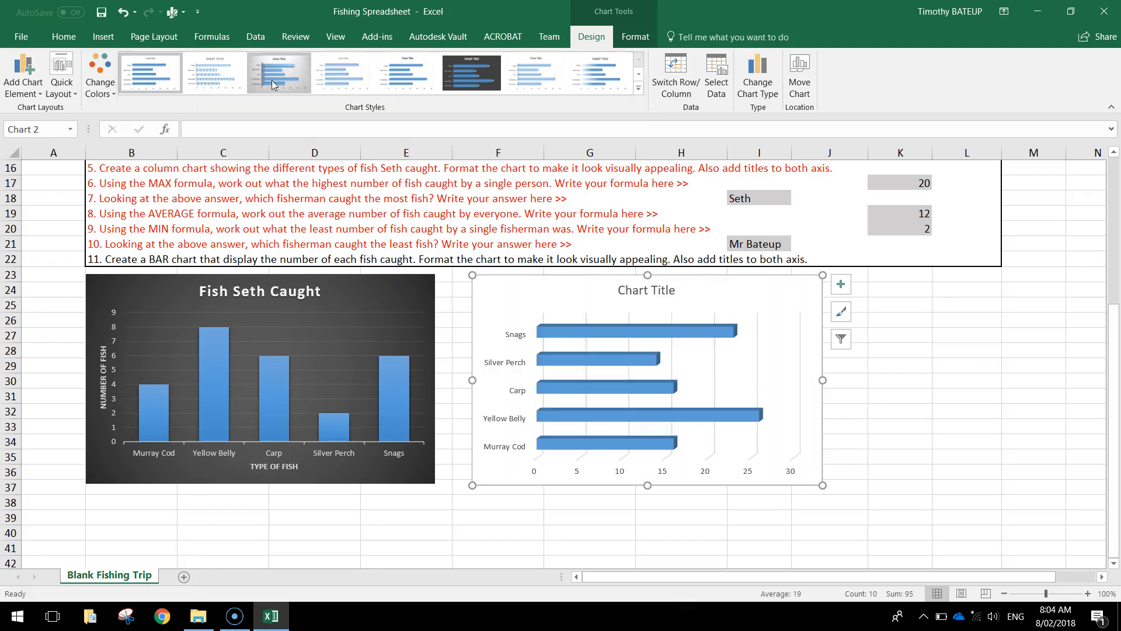
{"action": "left_click", "coordinate": [296, 97]}
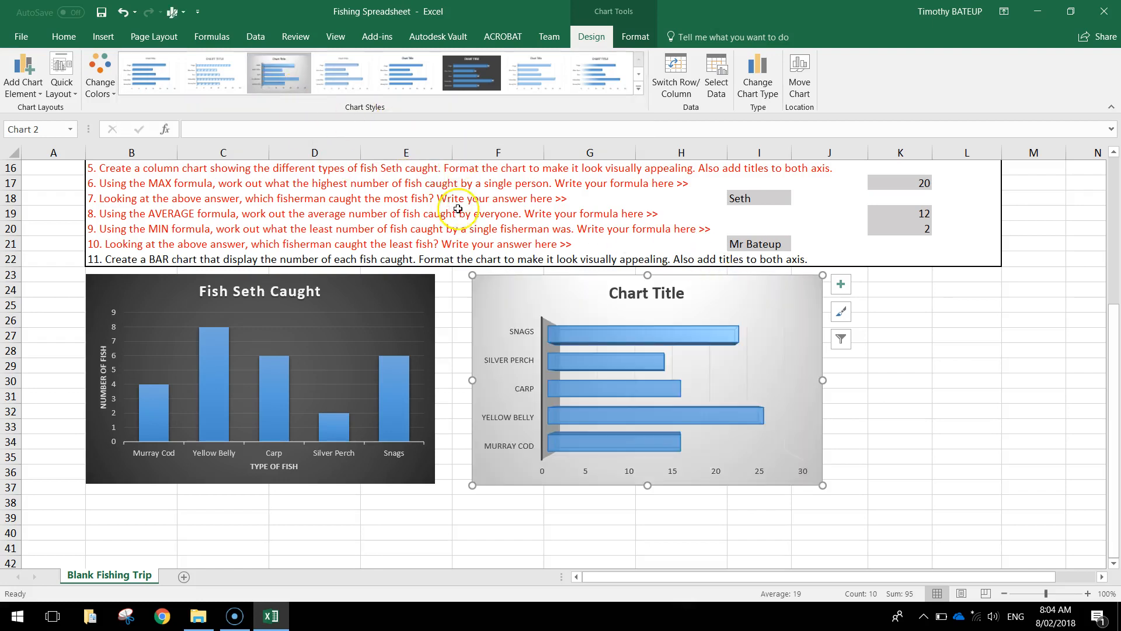
{"action": "left_click", "coordinate": [984, 363]}
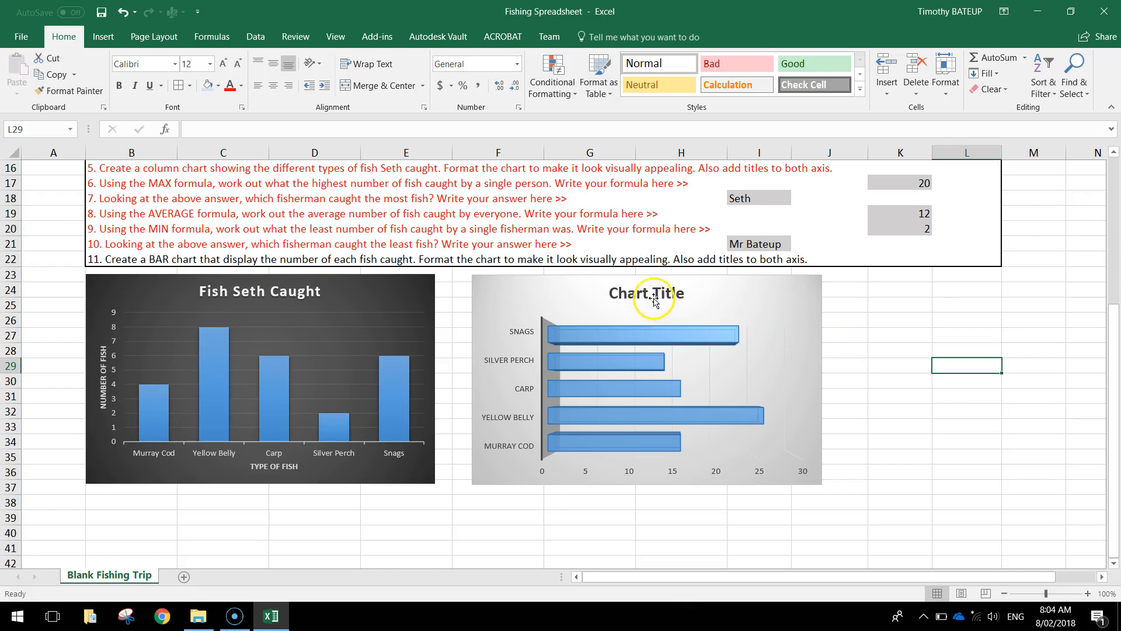
Change the bar chart's title to "Number of Each Fish Caught" and close the title formatting pane.
{"action": "double_click", "coordinate": [634, 293]}
{"action": "left_click", "coordinate": [632, 293]}
{"action": "left_click_drag", "start_coordinate": [632, 293], "coordinate": [720, 293]}
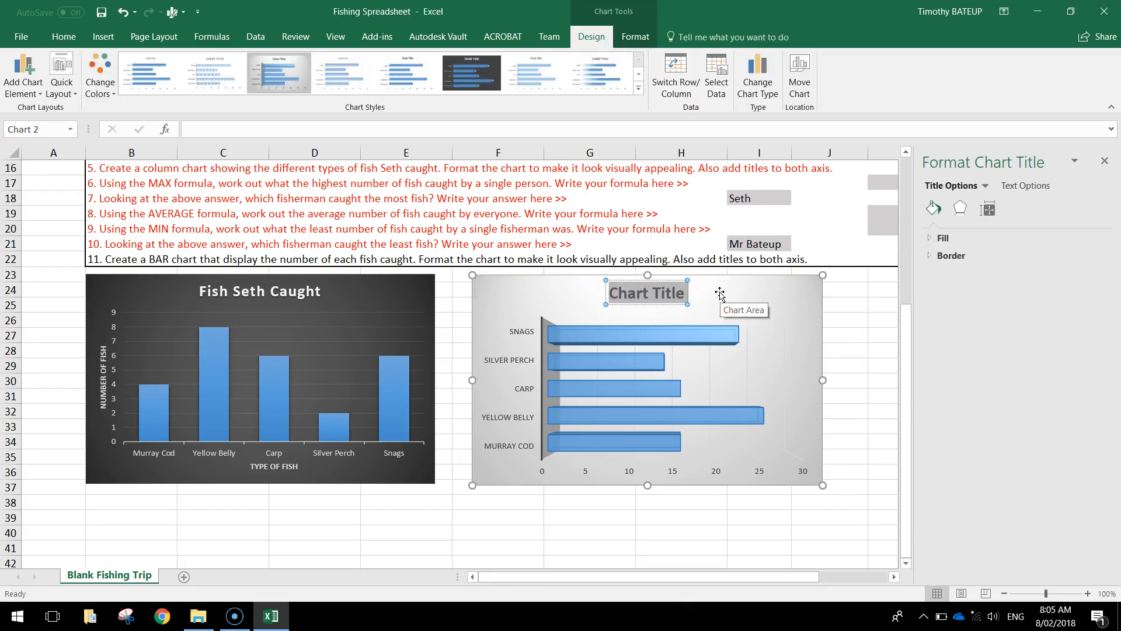
{"action": "type", "text": "Number of Each"}
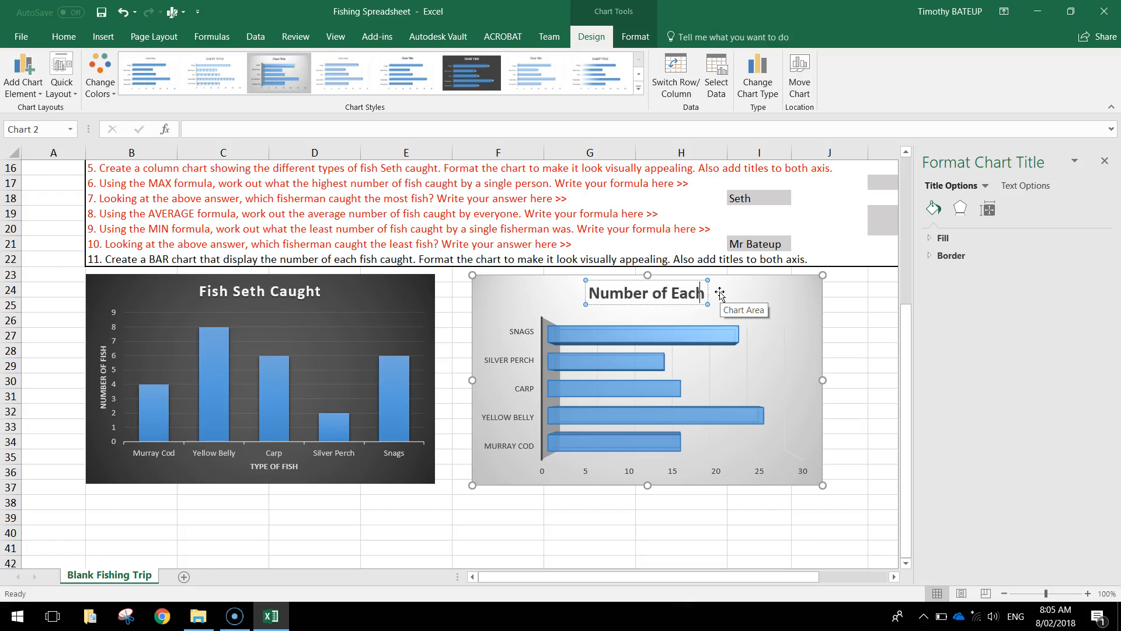
{"action": "type", "text": " Fish Caught"}
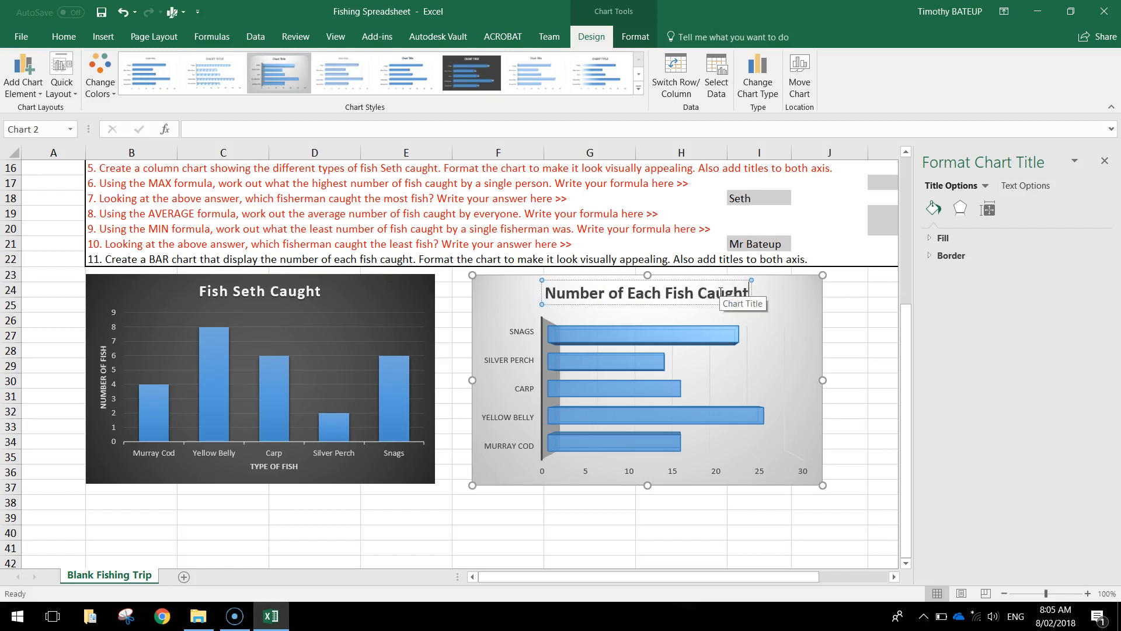
{"action": "left_click", "coordinate": [1105, 161]}
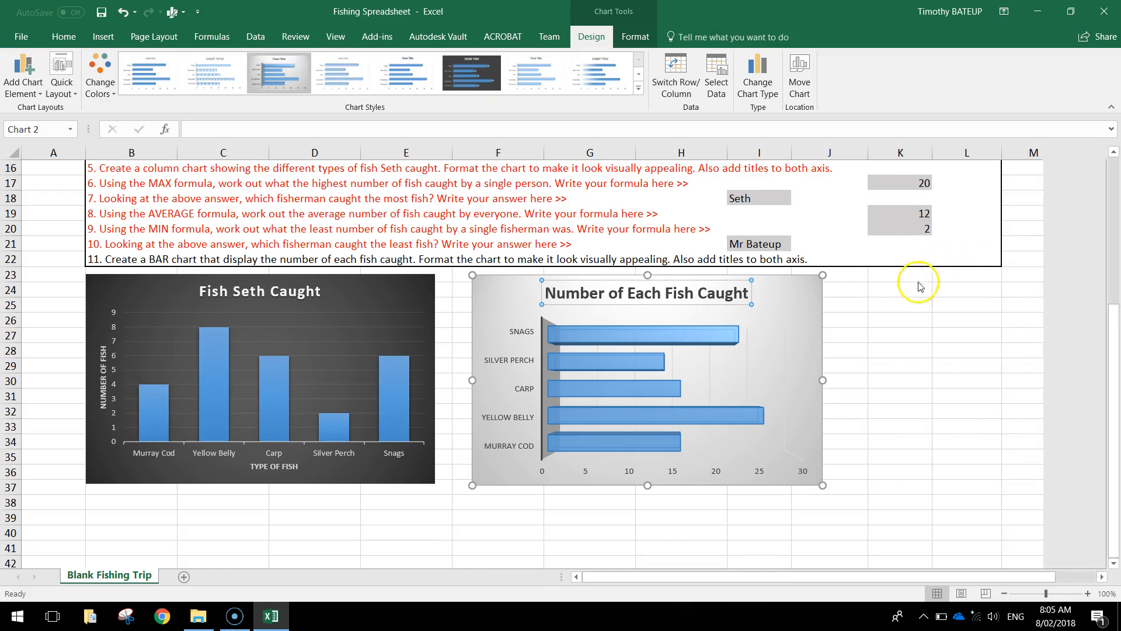
{"action": "left_click", "coordinate": [855, 322]}
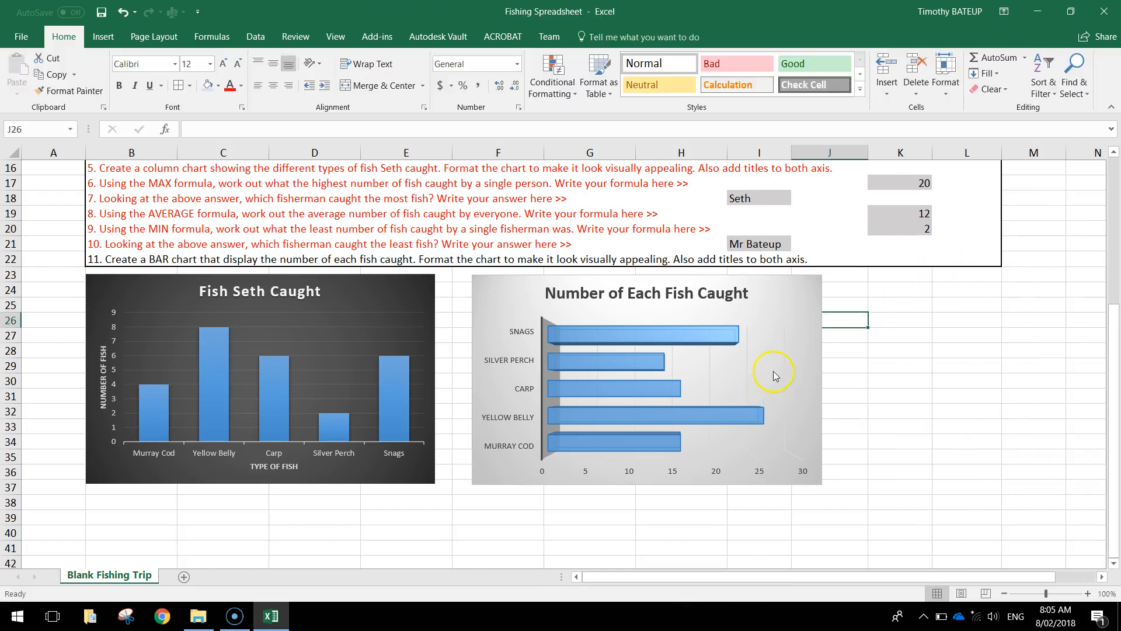
Add a primary horizontal axis title reading "NUMBER OF FISH CAUGHT" to the bar chart.
{"action": "left_click", "coordinate": [790, 301]}
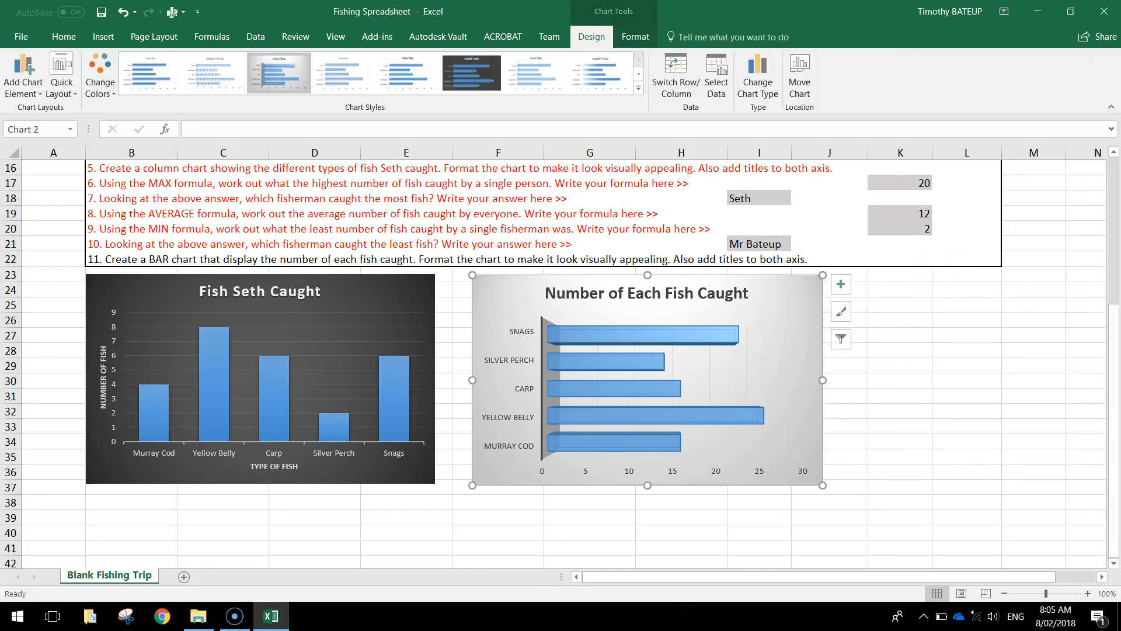
{"action": "left_click", "coordinate": [18, 73]}
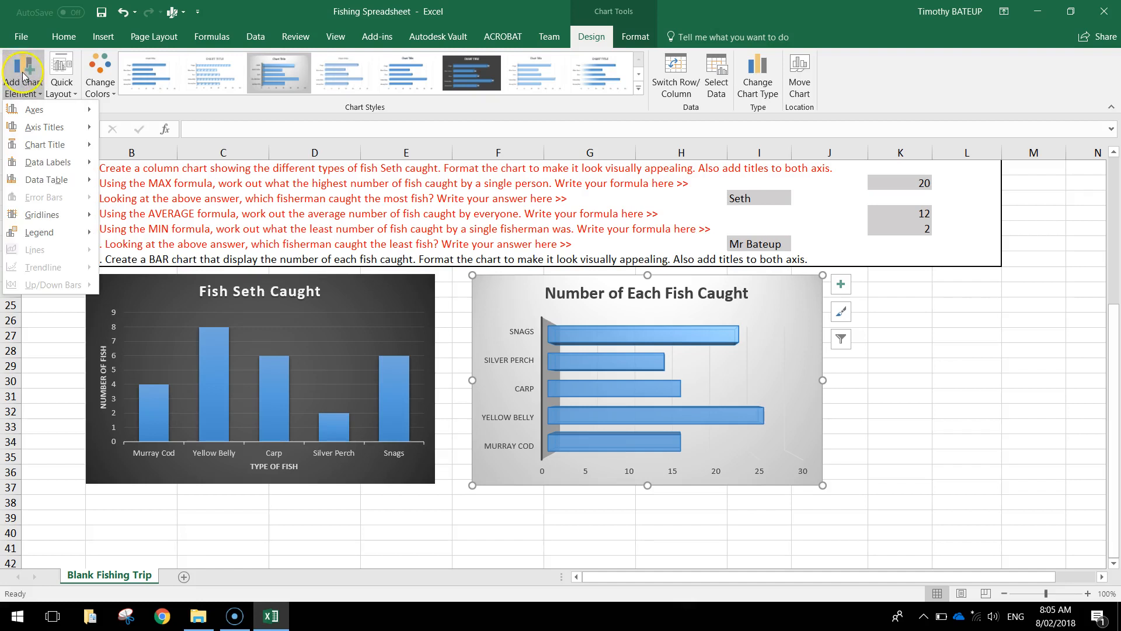
{"action": "mouse_move", "coordinate": [41, 133]}
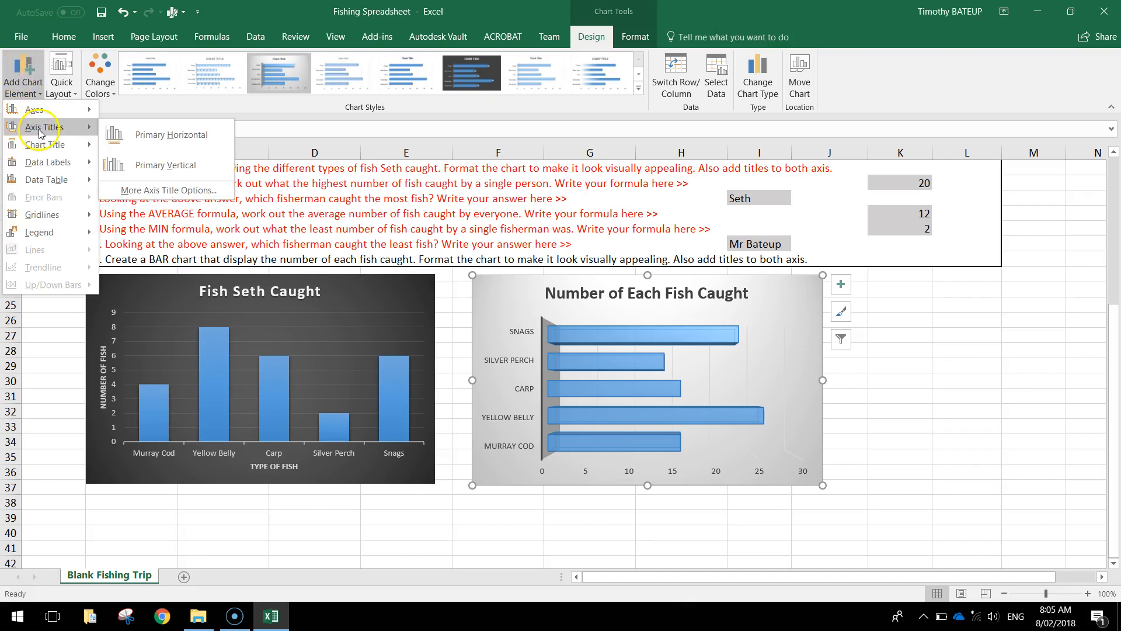
{"action": "left_click", "coordinate": [178, 134]}
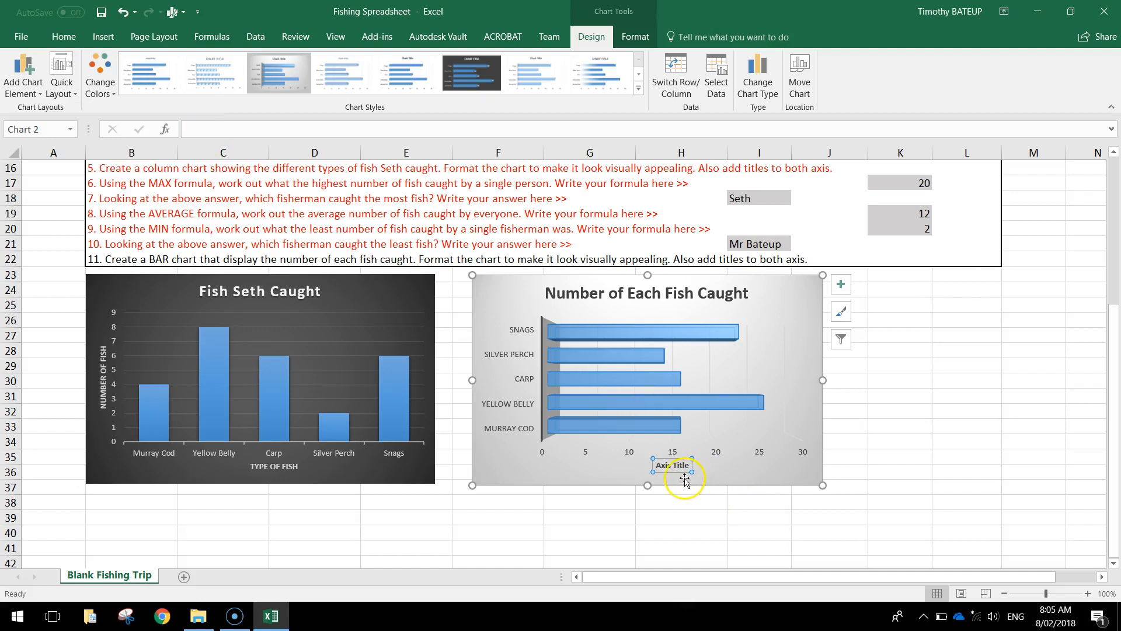
{"action": "double_click", "coordinate": [670, 466]}
{"action": "type", "text": "N"}
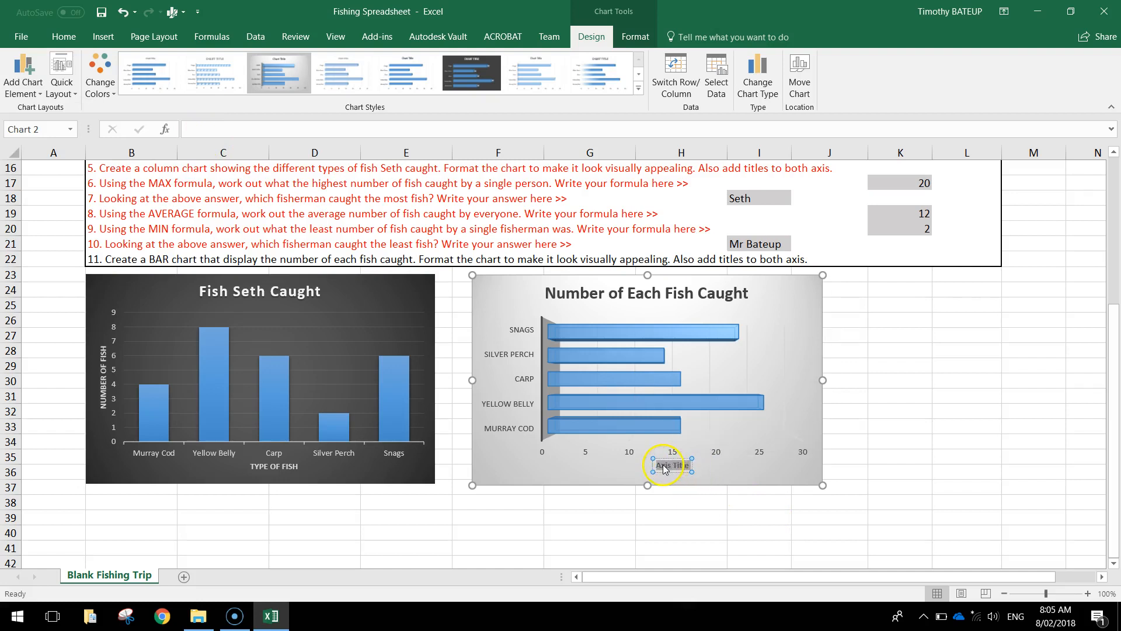
{"action": "type", "text": "UMBER"}
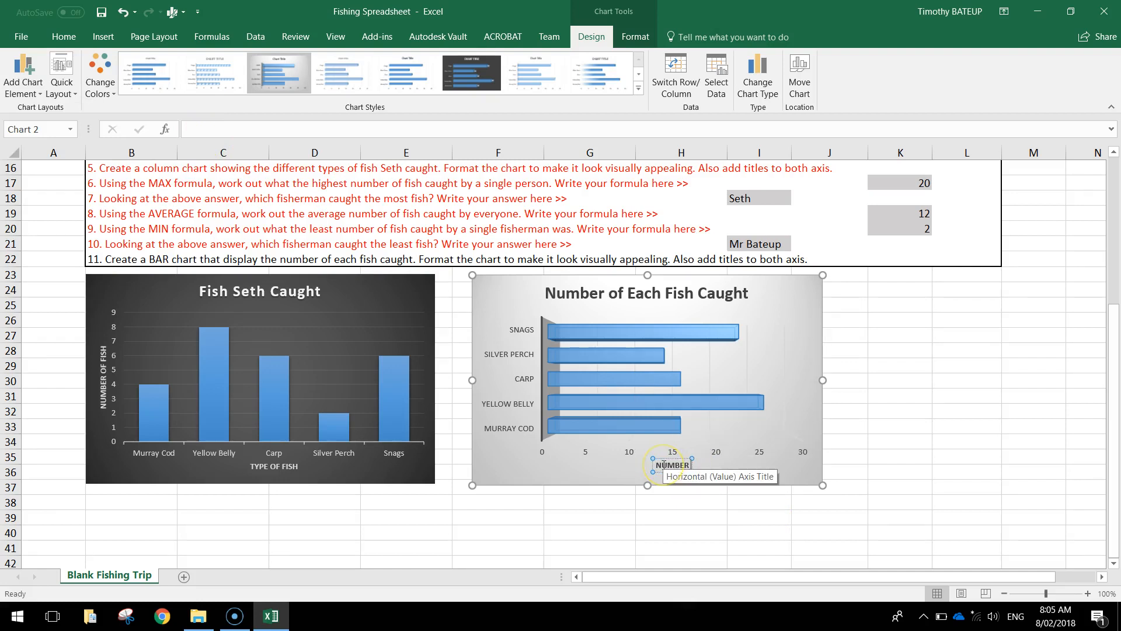
{"action": "type", "text": " OF FISH CAUGHT"}
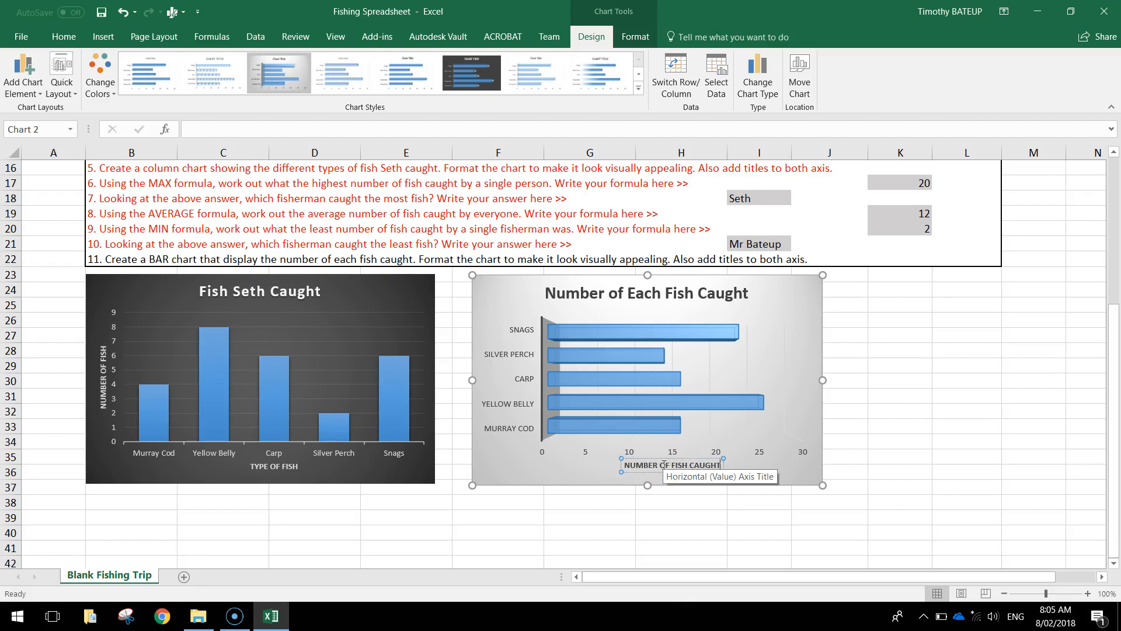
Add a primary vertical axis title reading "TYPE OF FISH" to the bar chart.
{"action": "left_click", "coordinate": [16, 76]}
{"action": "mouse_move", "coordinate": [52, 127]}
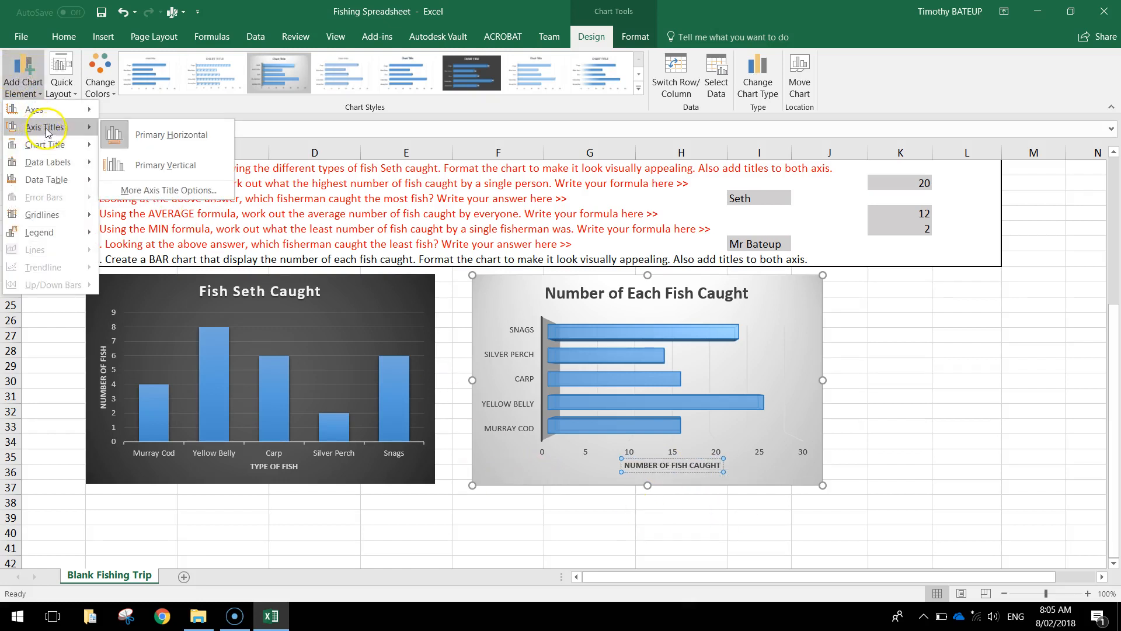
{"action": "left_click", "coordinate": [163, 165]}
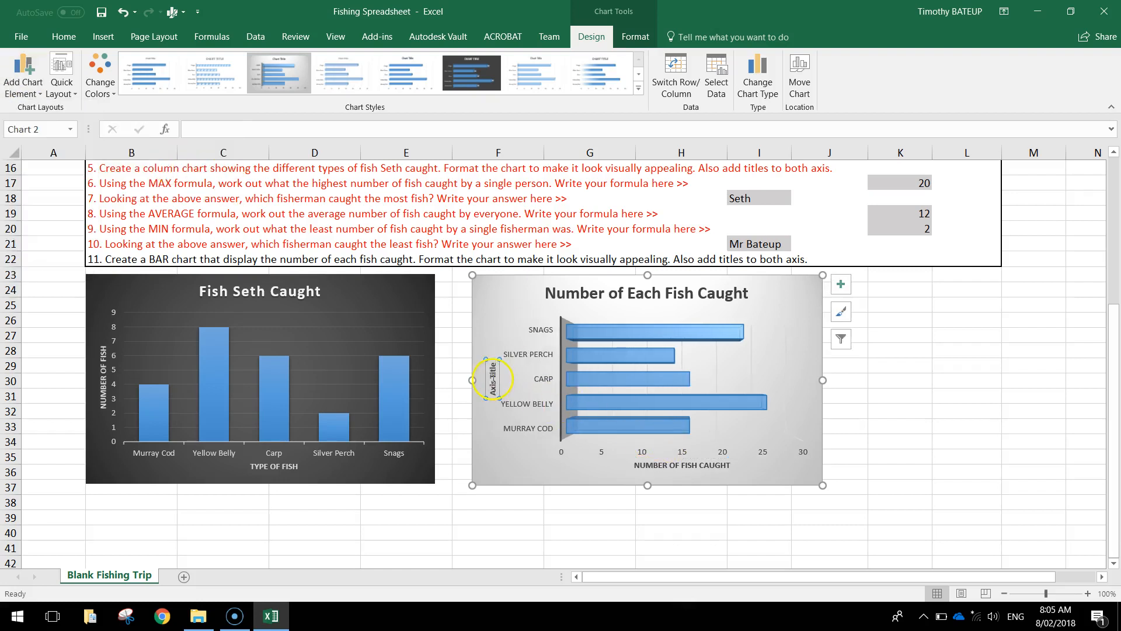
{"action": "left_click", "coordinate": [492, 379]}
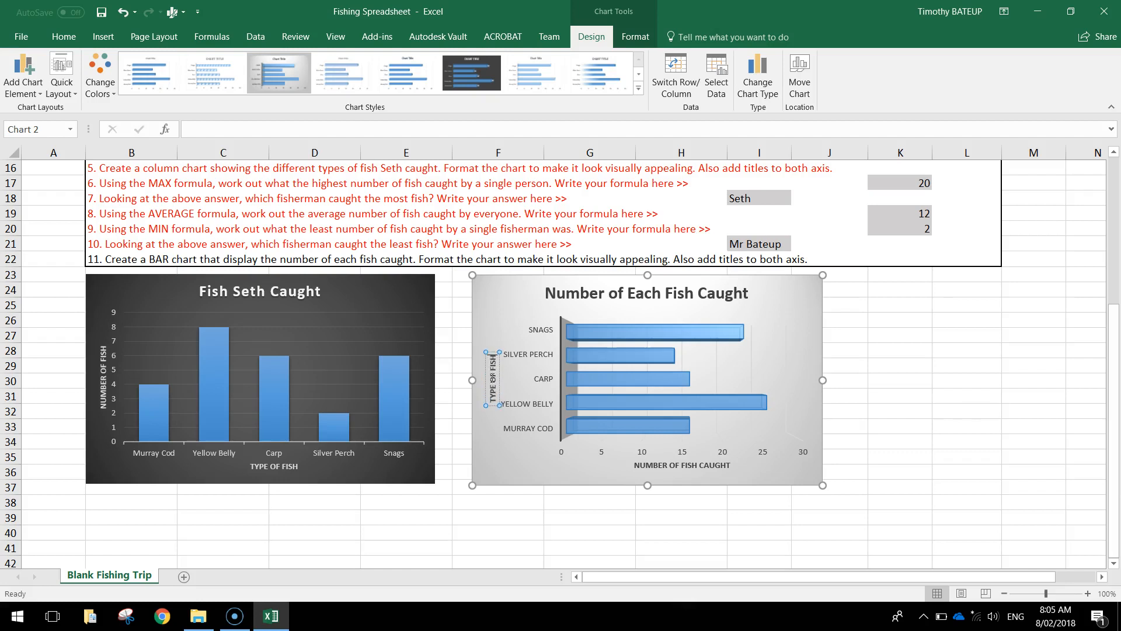
{"action": "left_click", "coordinate": [513, 476]}
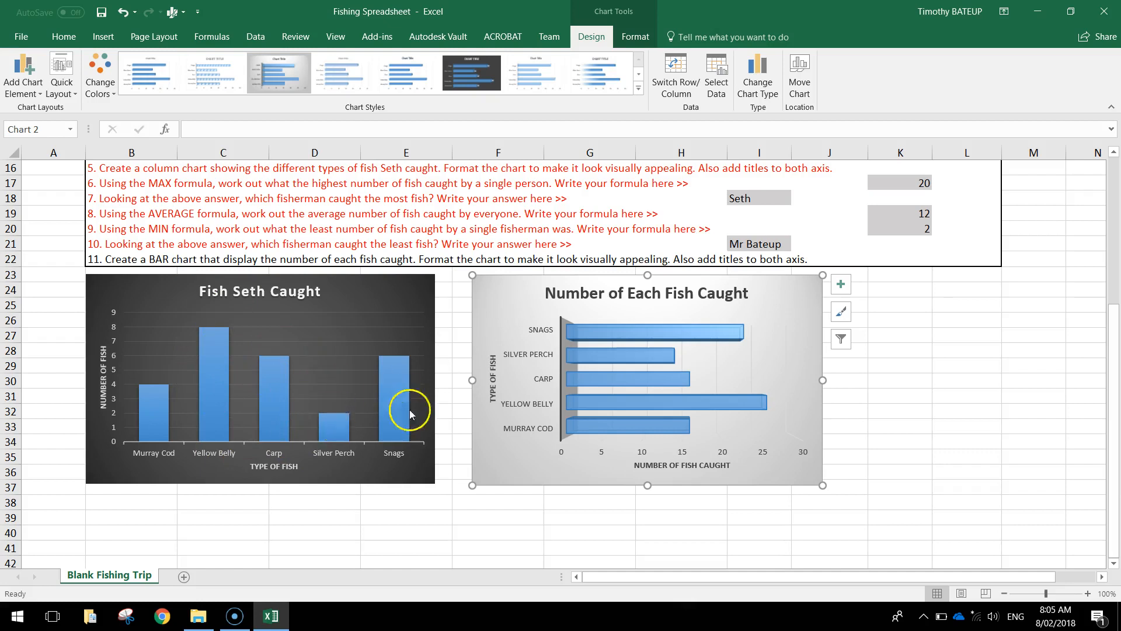
Colour the completed task 11 instruction in cell B22 red and deselect it.
{"action": "scroll", "coordinate": [84, 270], "scroll_direction": "up", "scroll_amount": 3}
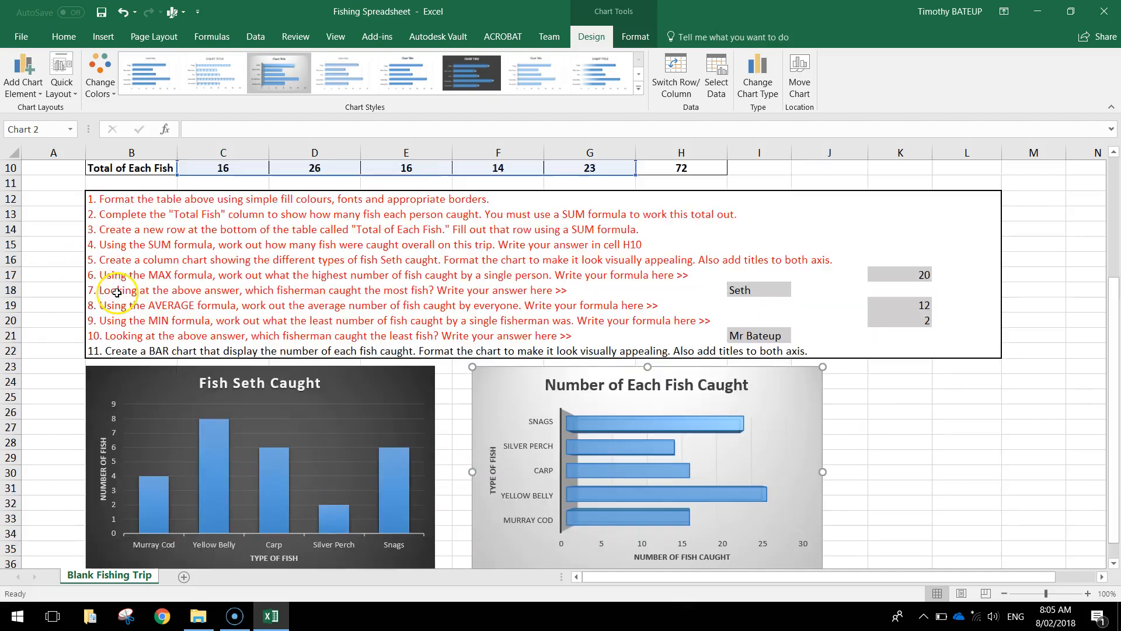
{"action": "left_click", "coordinate": [102, 399]}
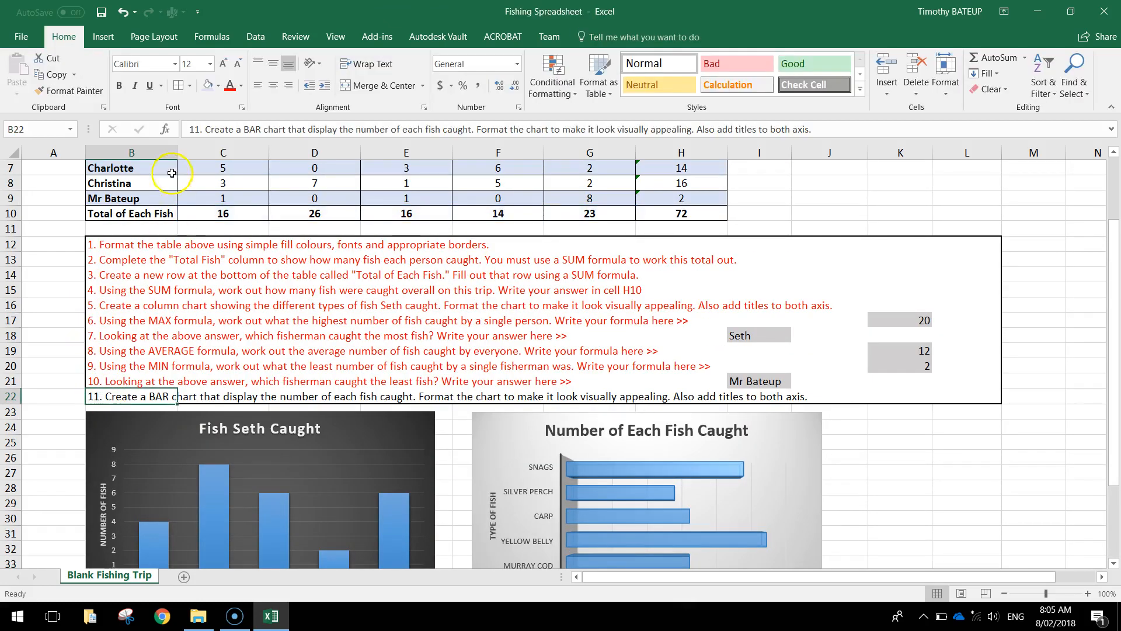
{"action": "left_click", "coordinate": [925, 428]}
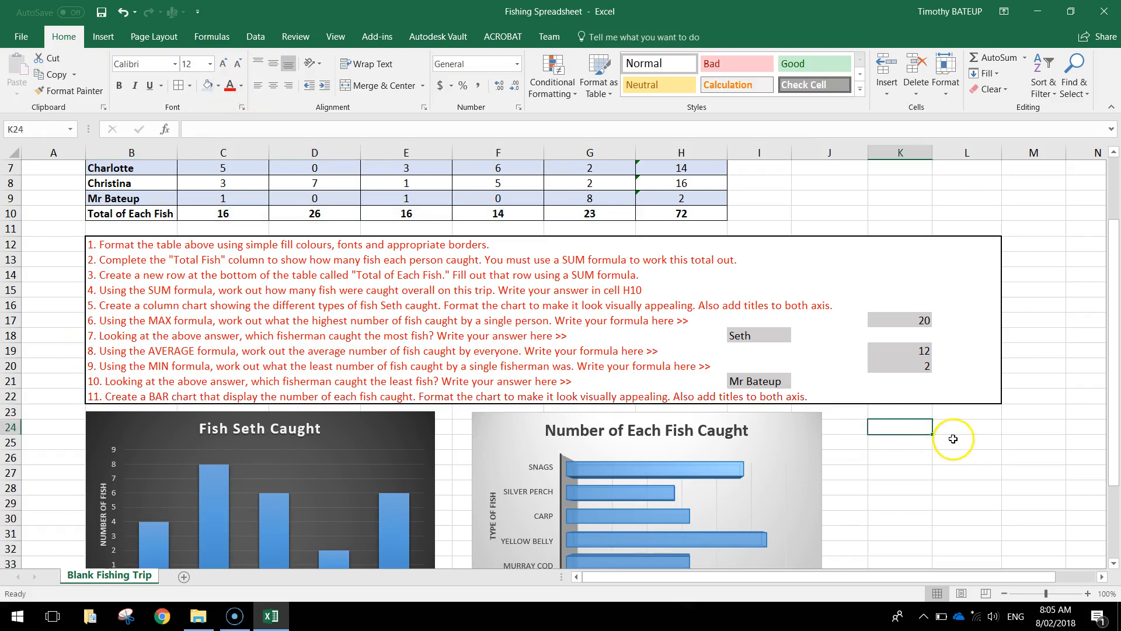
Review the finished sheet, checking the MAX, AVERAGE and MIN formulas in K17, K19 and K20 and the table title.
{"action": "left_click_drag", "start_coordinate": [1120, 279], "coordinate": [1117, 212]}
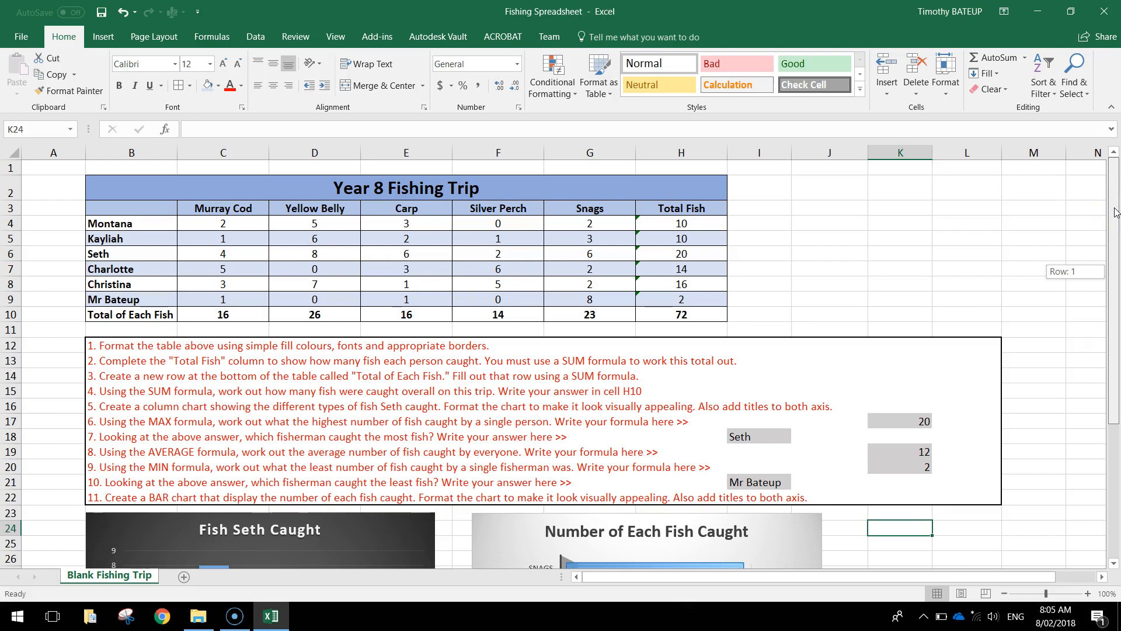
{"action": "left_click_drag", "start_coordinate": [1117, 211], "coordinate": [1103, 209]}
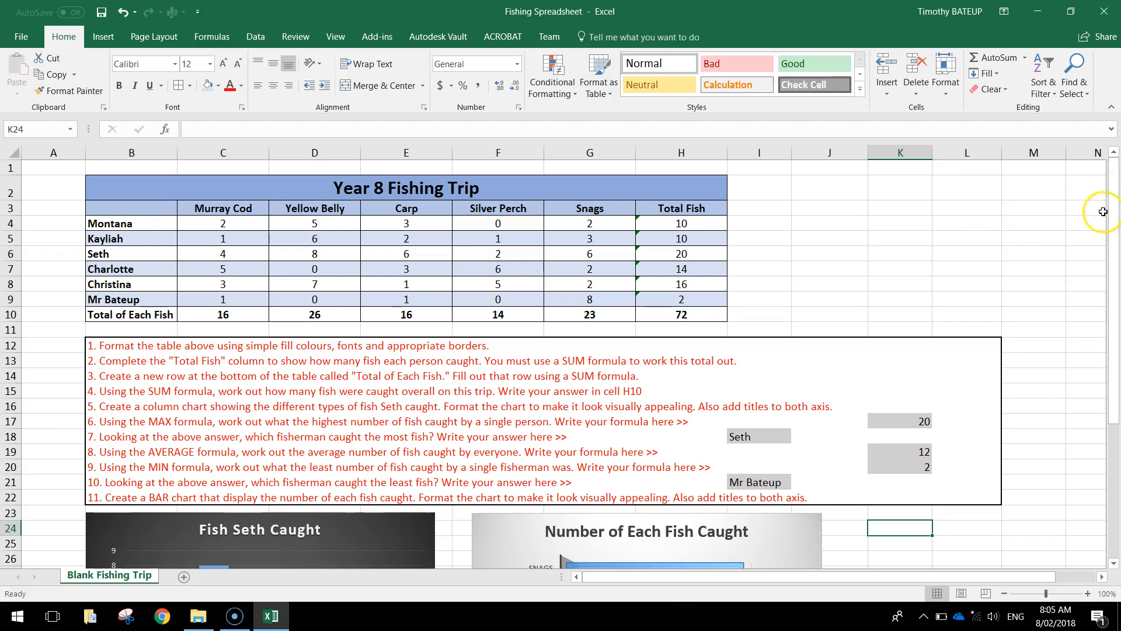
{"action": "left_click", "coordinate": [704, 238]}
{"action": "left_click", "coordinate": [901, 423]}
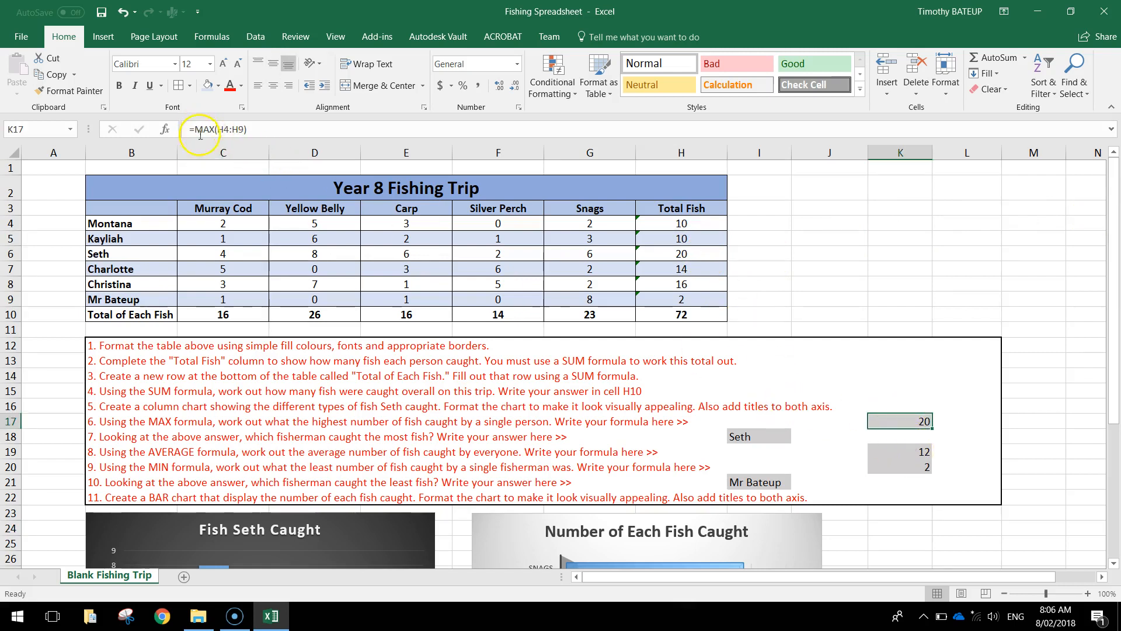
{"action": "left_click", "coordinate": [894, 448]}
{"action": "left_click", "coordinate": [896, 466]}
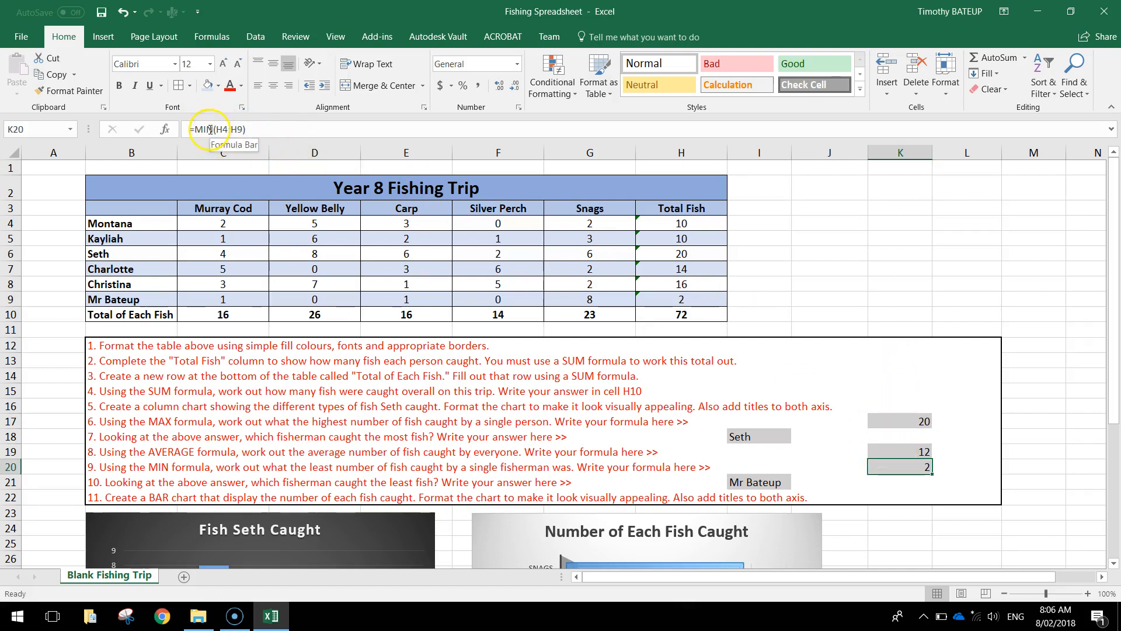
{"action": "left_click", "coordinate": [419, 186]}
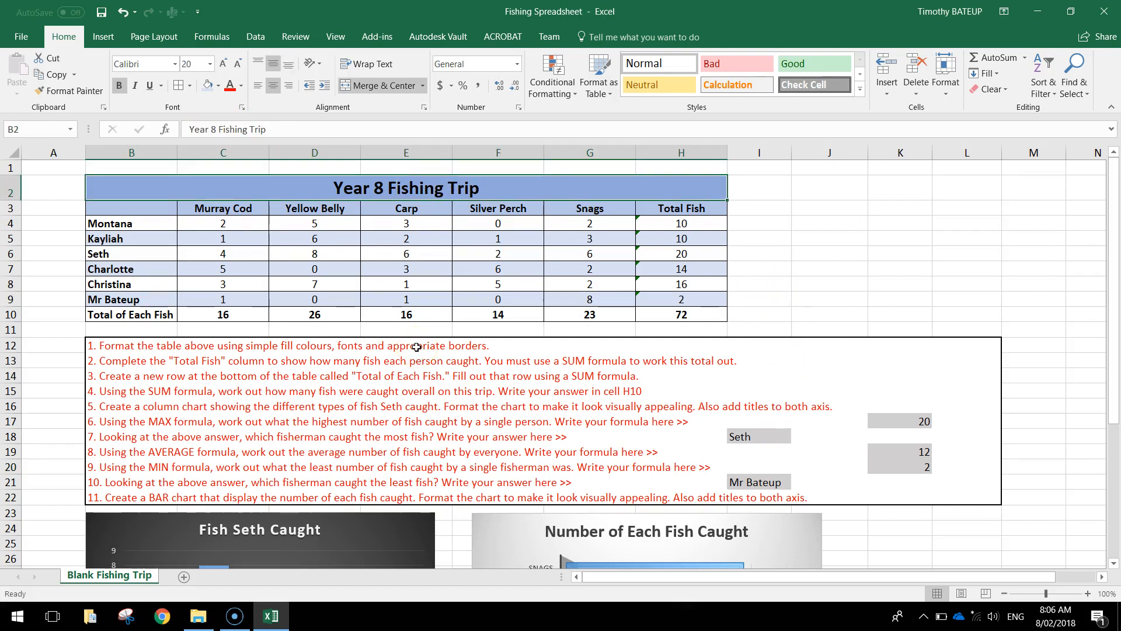